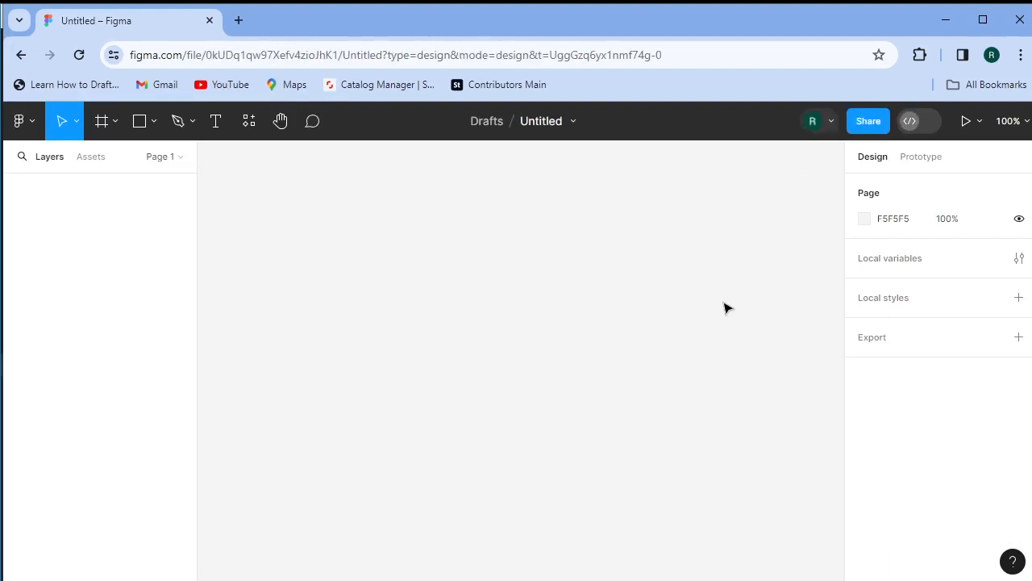
Step: Create a new frame from the 1440 × 1024 Desktop preset
left_click(101, 123)
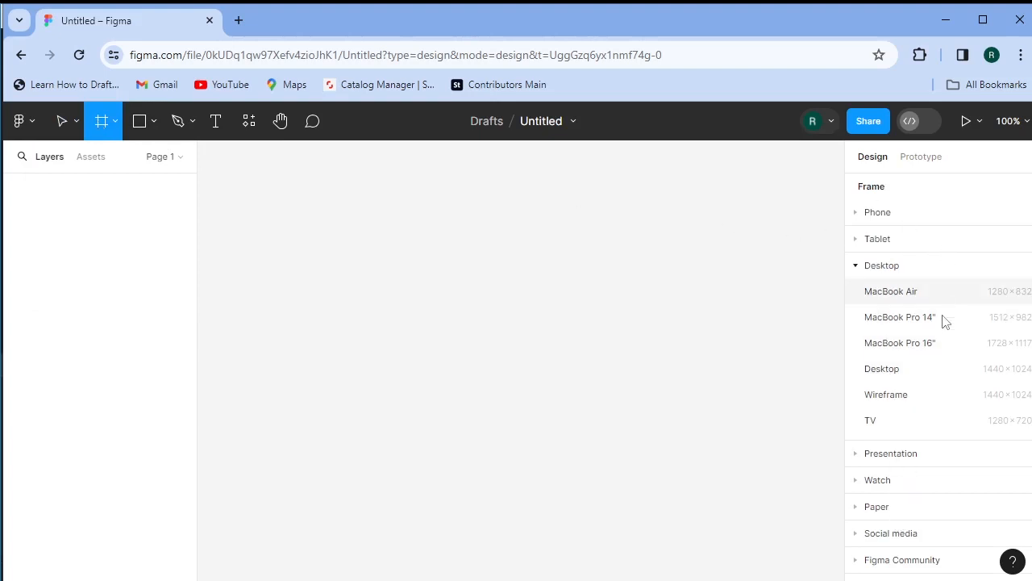
left_click(896, 371)
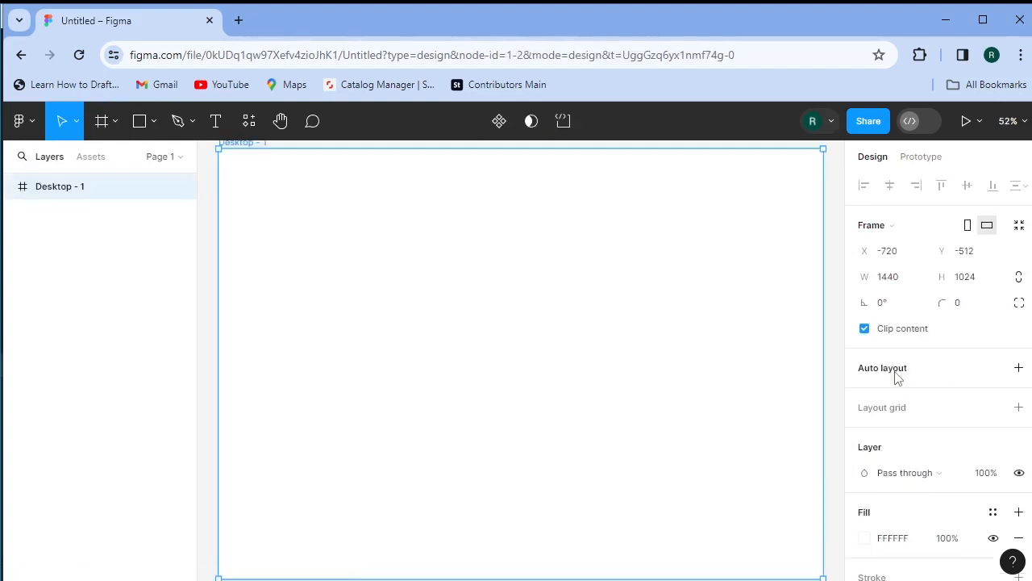
left_click(208, 272)
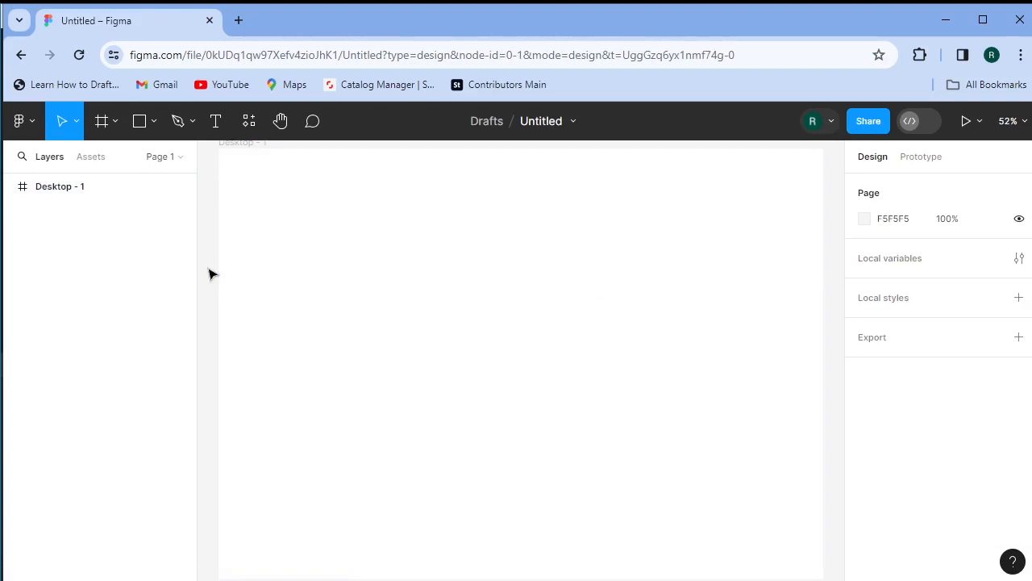
Step: Change the desktop frame's fill to a linear gradient and set its start stop to dark red 5C1717
left_click(315, 288)
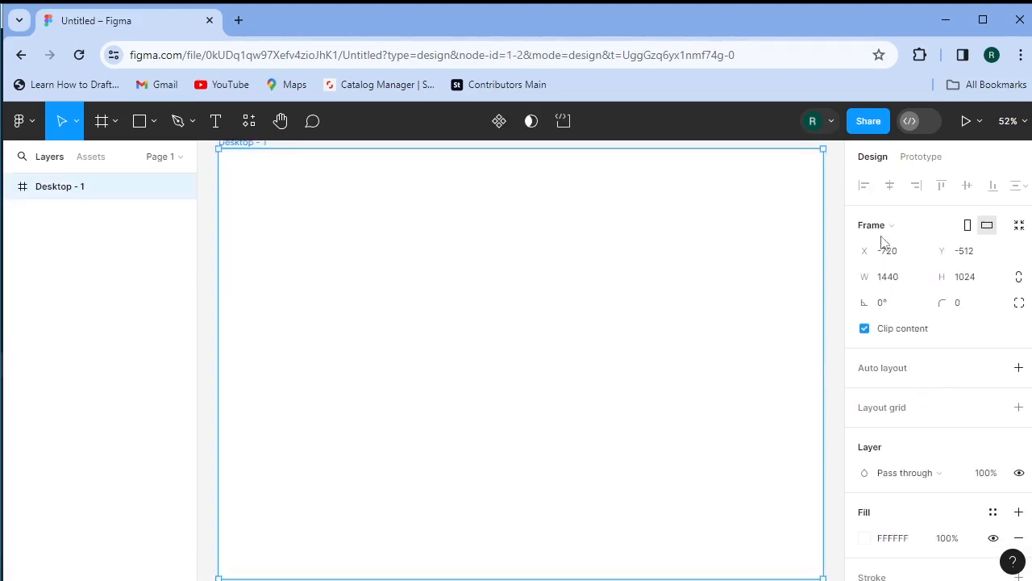
scroll(906, 360, "down", 2)
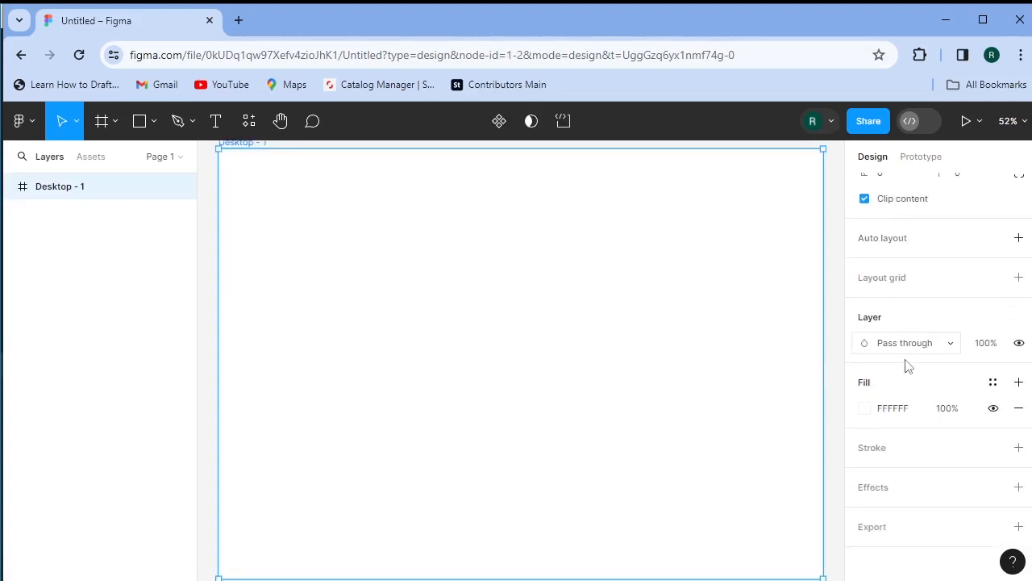
left_click(865, 409)
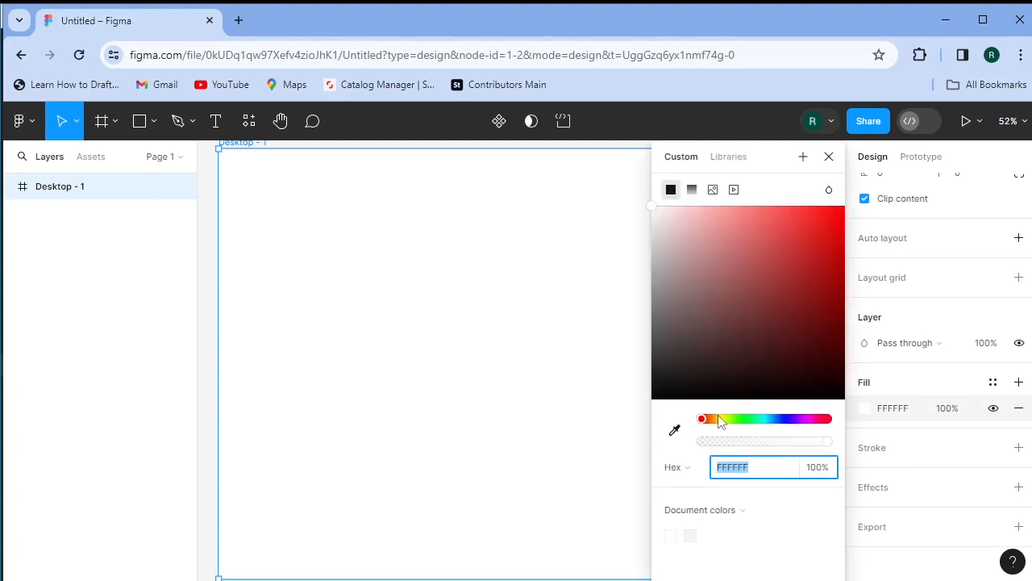
left_click_drag(721, 421, 710, 426)
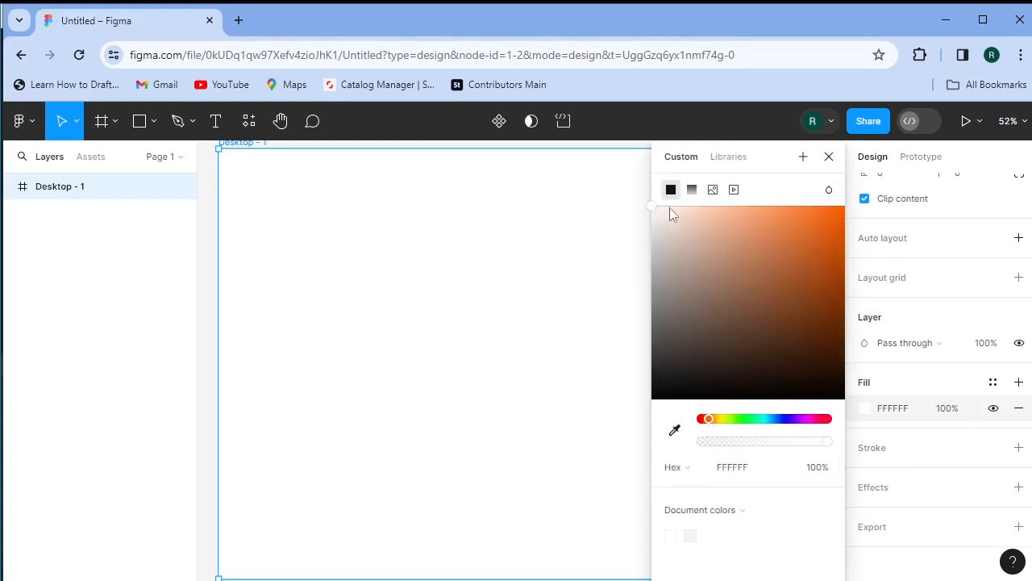
left_click(692, 190)
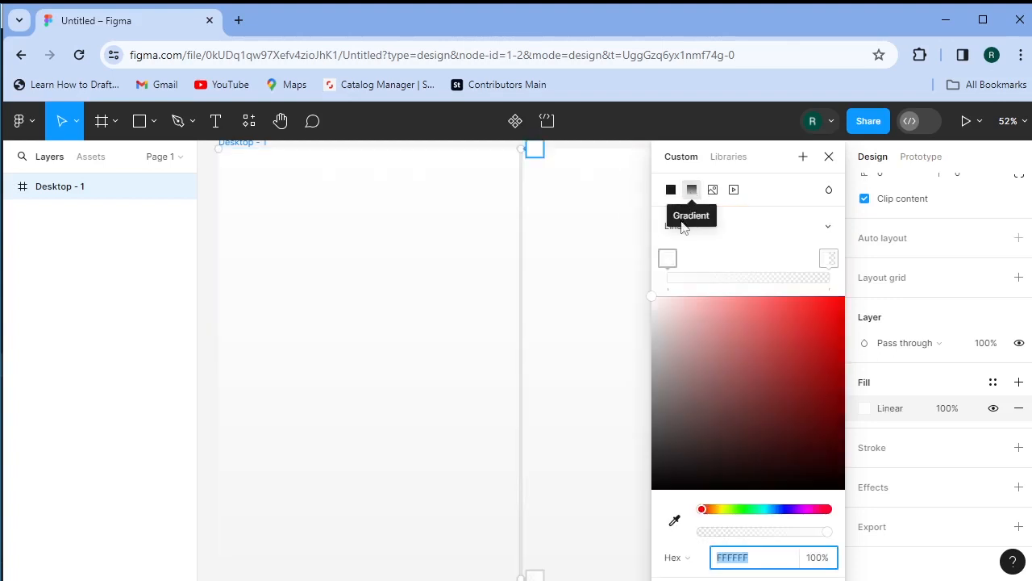
left_click(765, 310)
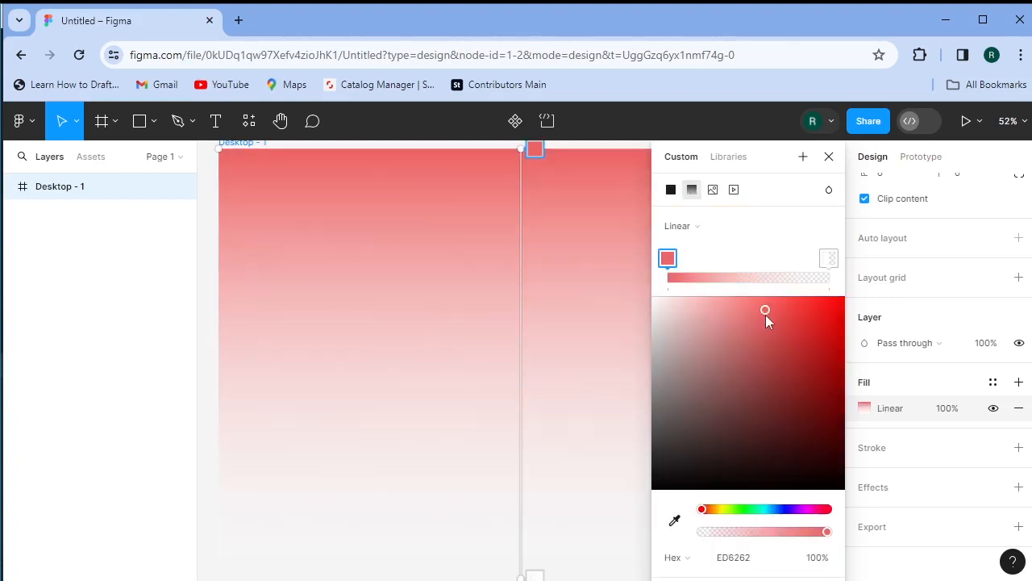
mouse_move(809, 421)
left_mouse_down()
mouse_move(830, 467)
mouse_move(833, 408)
mouse_move(812, 442)
mouse_move(794, 425)
left_mouse_up()
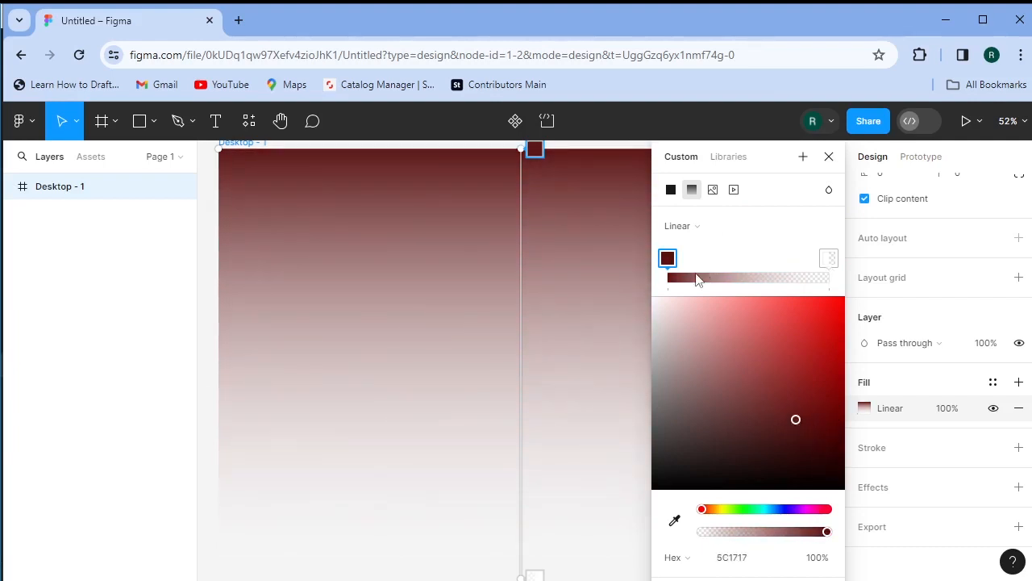
Step: Set the gradient's end stop to very dark brown 210B01 at 100% opacity
left_click(828, 258)
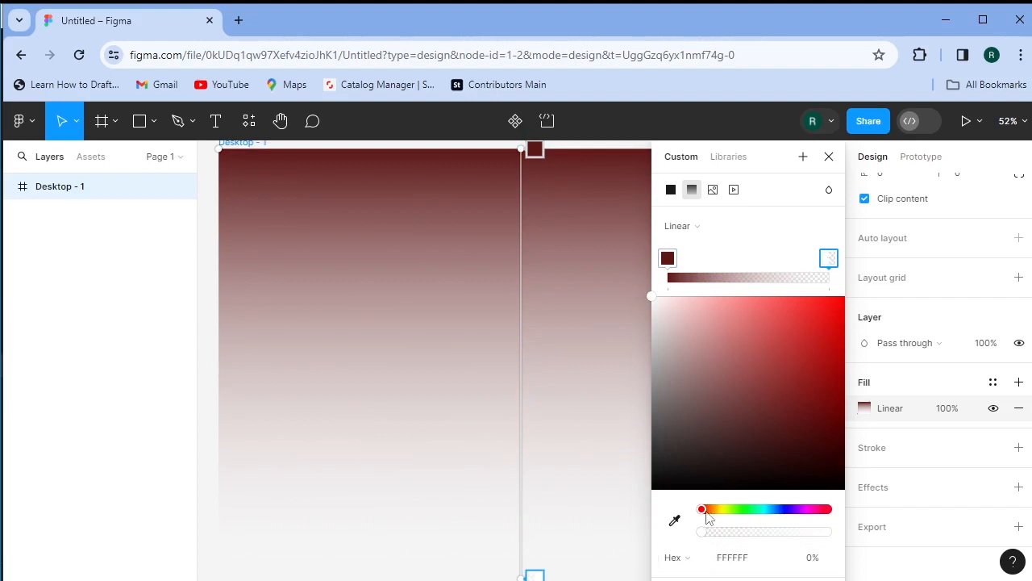
left_click_drag(705, 511, 706, 511)
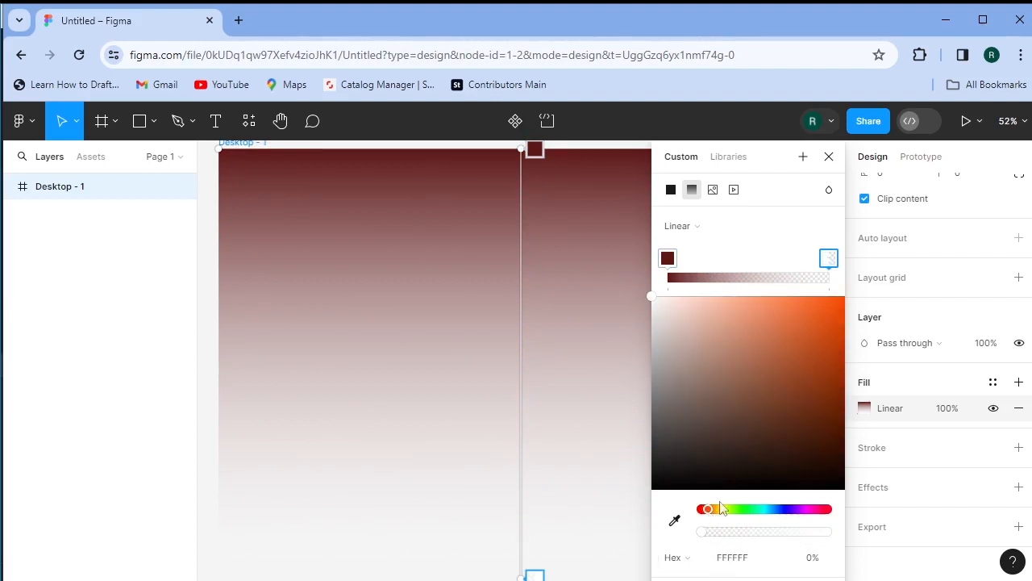
left_click_drag(799, 390, 845, 322)
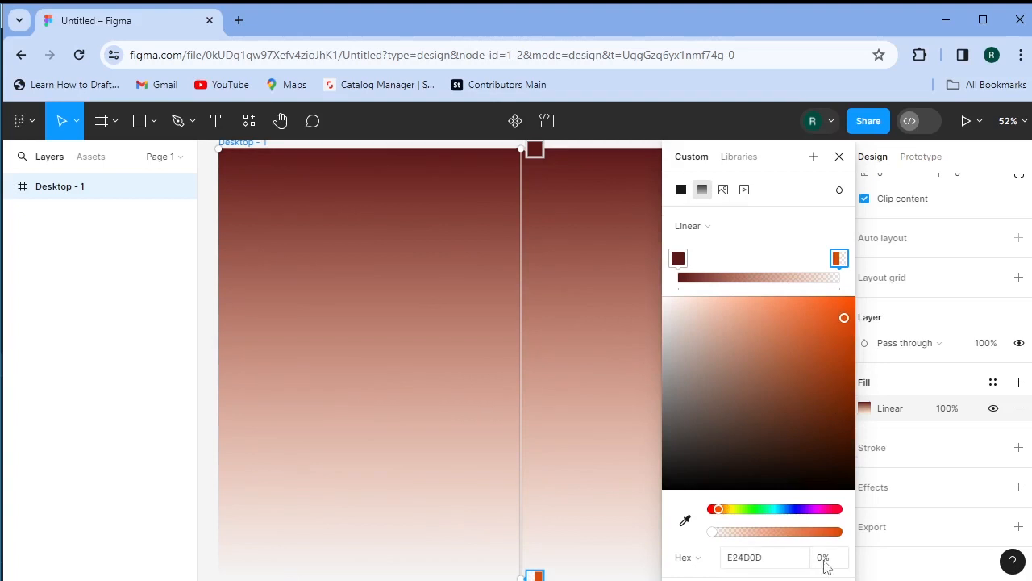
left_click_drag(823, 558, 1024, 556)
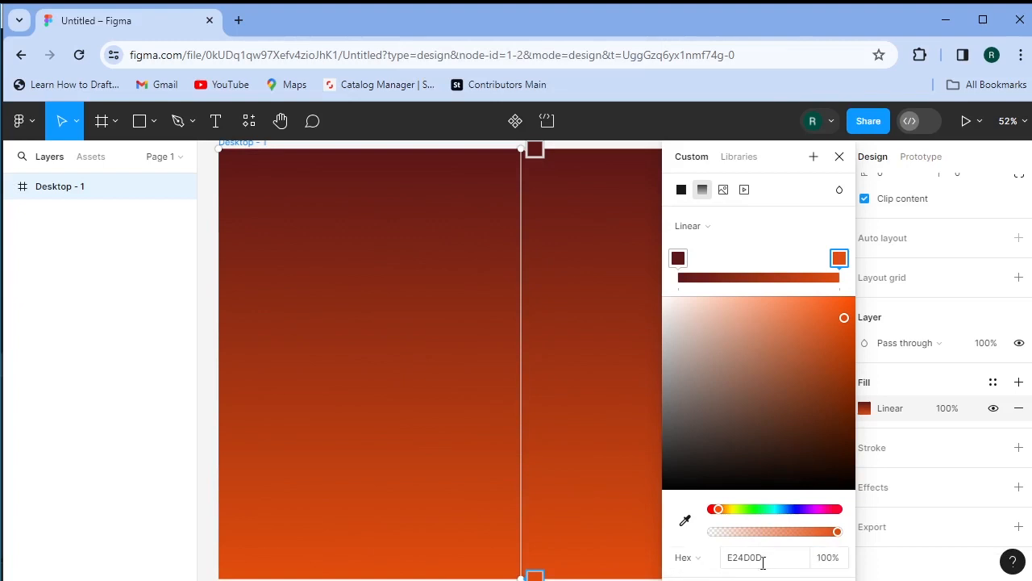
left_click(838, 319)
left_click_drag(840, 345, 849, 464)
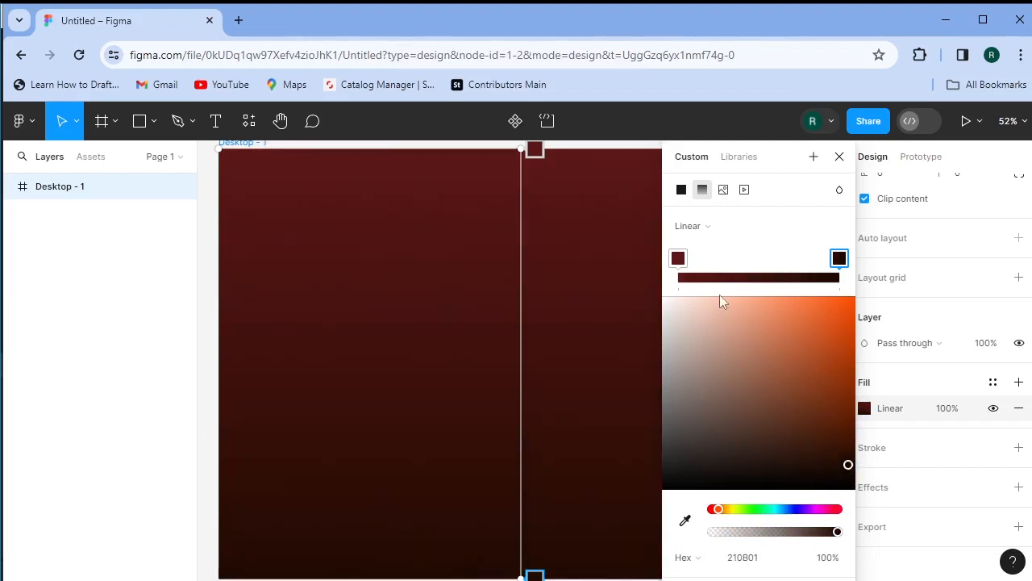
Step: Recolour the gradient's start stop to burnt orange AF5501
left_click(679, 260)
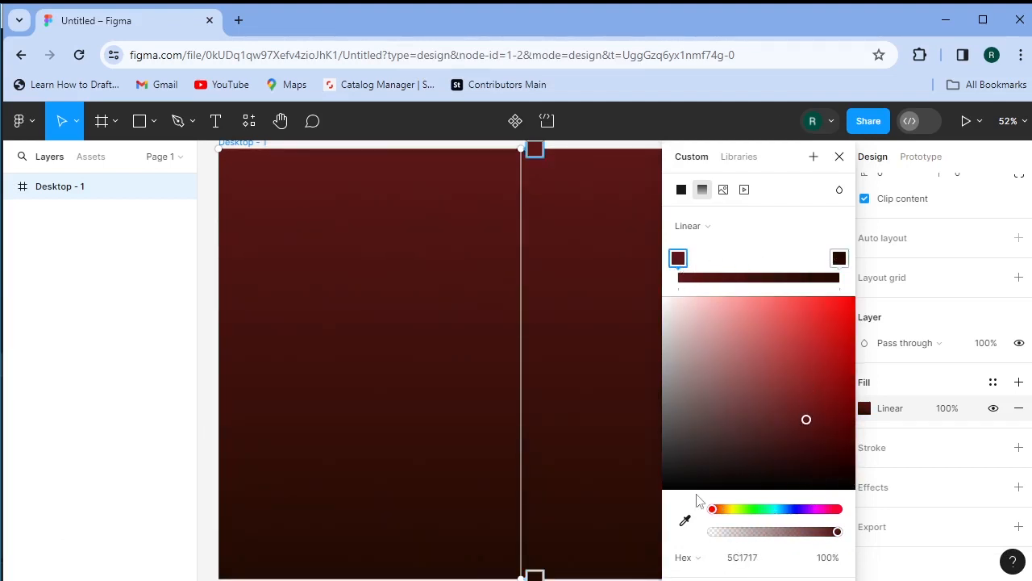
mouse_move(717, 510)
left_mouse_down()
mouse_move(729, 513)
mouse_move(721, 511)
left_mouse_up()
left_click_drag(824, 416, 856, 368)
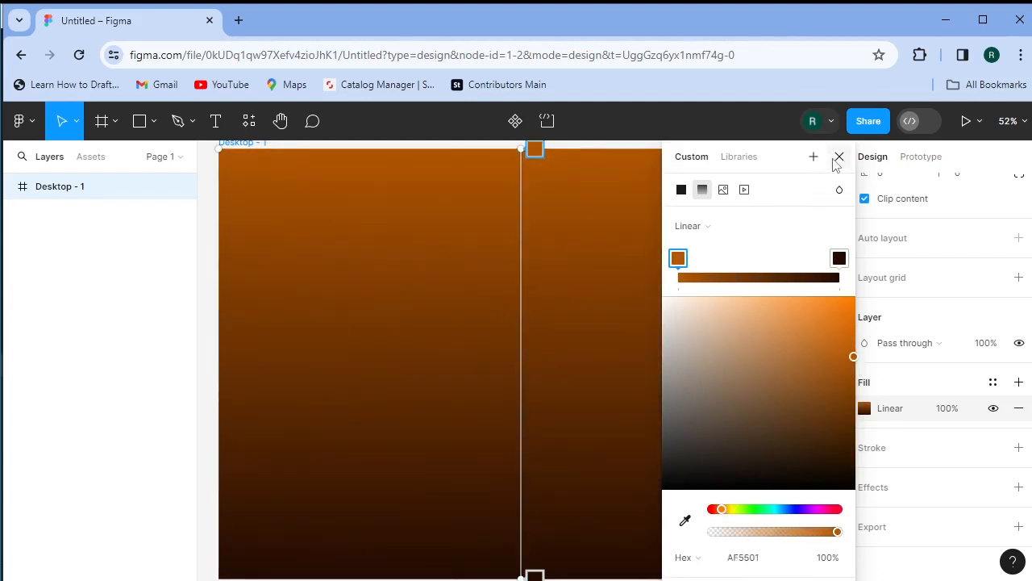
Step: Add a middle gradient stop in brown 552A05 and place it about three fifths of the way down the frame
left_click(731, 279)
left_click_drag(738, 267, 752, 269)
mouse_move(843, 415)
left_mouse_down()
mouse_move(795, 379)
mouse_move(822, 335)
mouse_move(839, 410)
mouse_move(845, 403)
mouse_move(843, 449)
mouse_move(845, 425)
left_mouse_up()
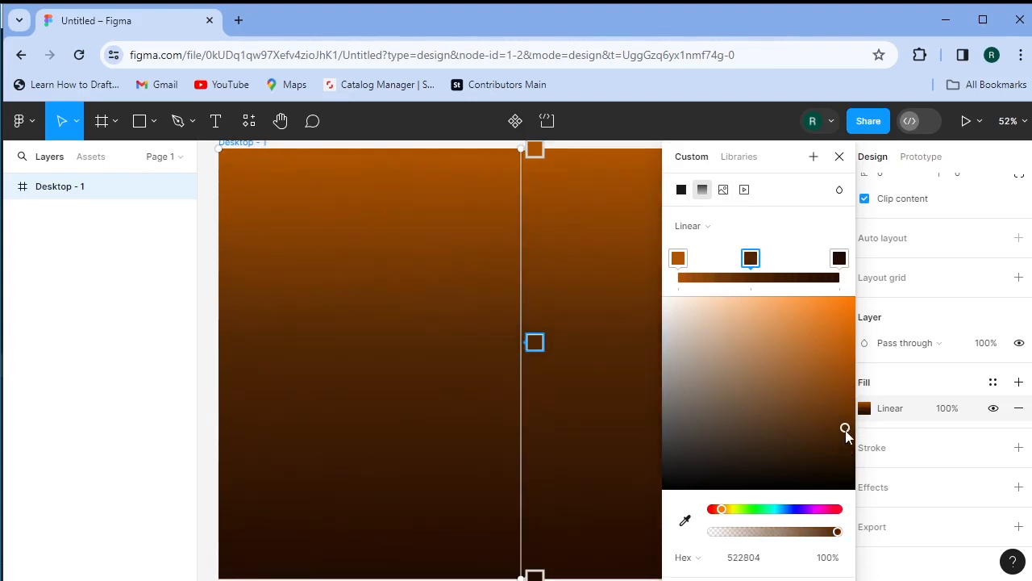
left_click_drag(538, 344, 538, 411)
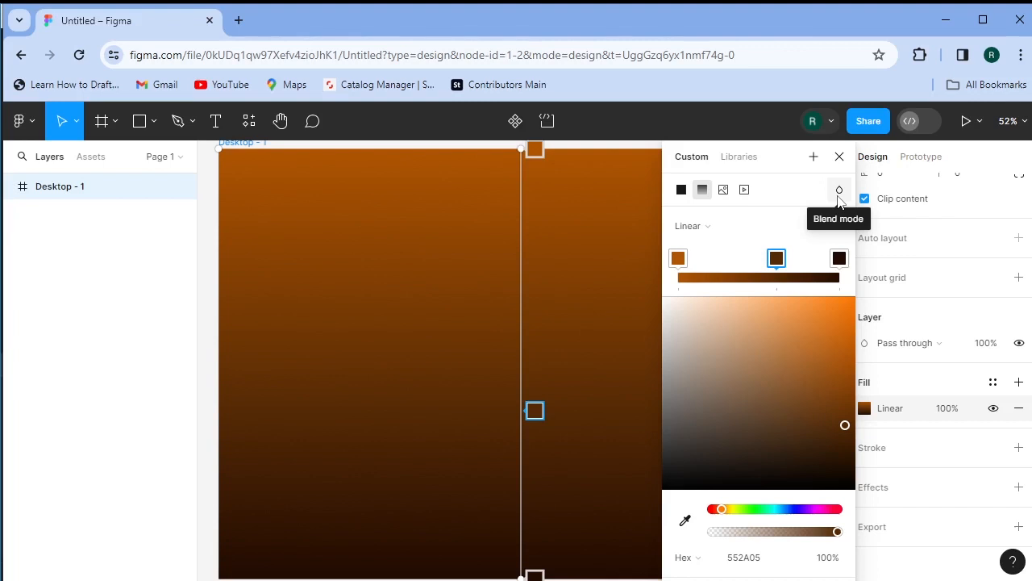
left_click(840, 156)
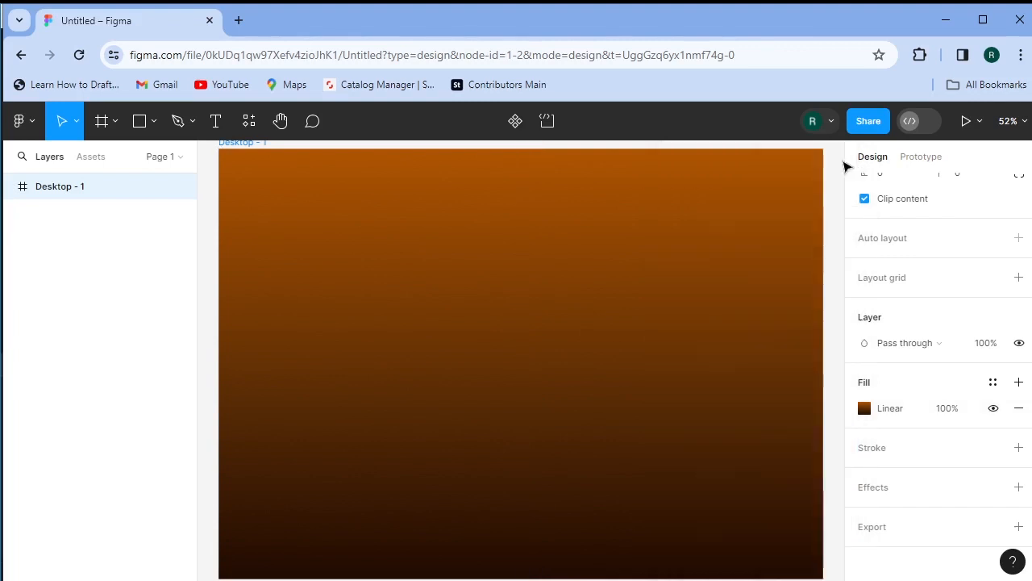
left_click(213, 359)
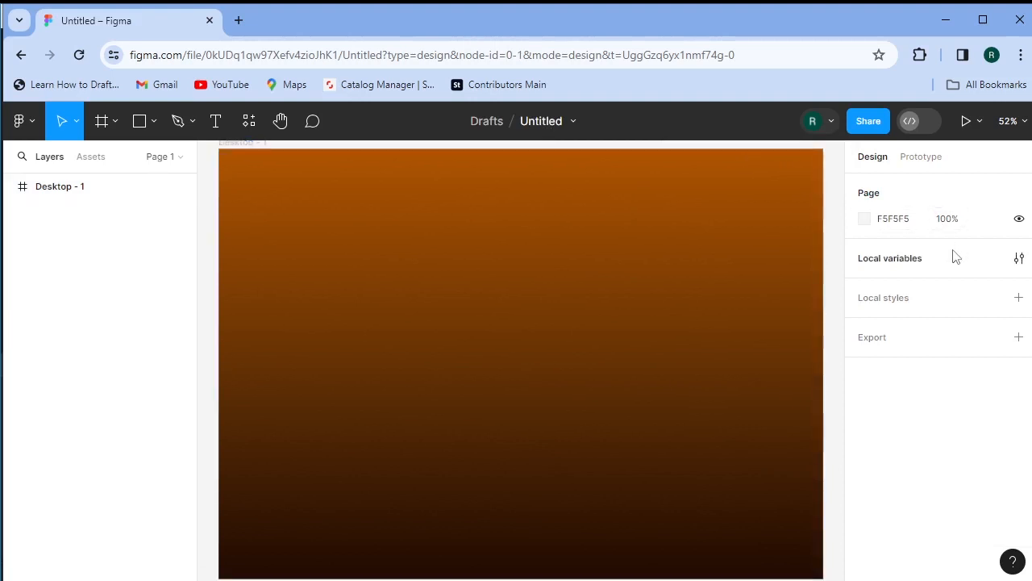
Step: Draw a rectangle about 1267 × 828 inside the frame with a margin all around and round its corners to a radius of 37
left_click(154, 123)
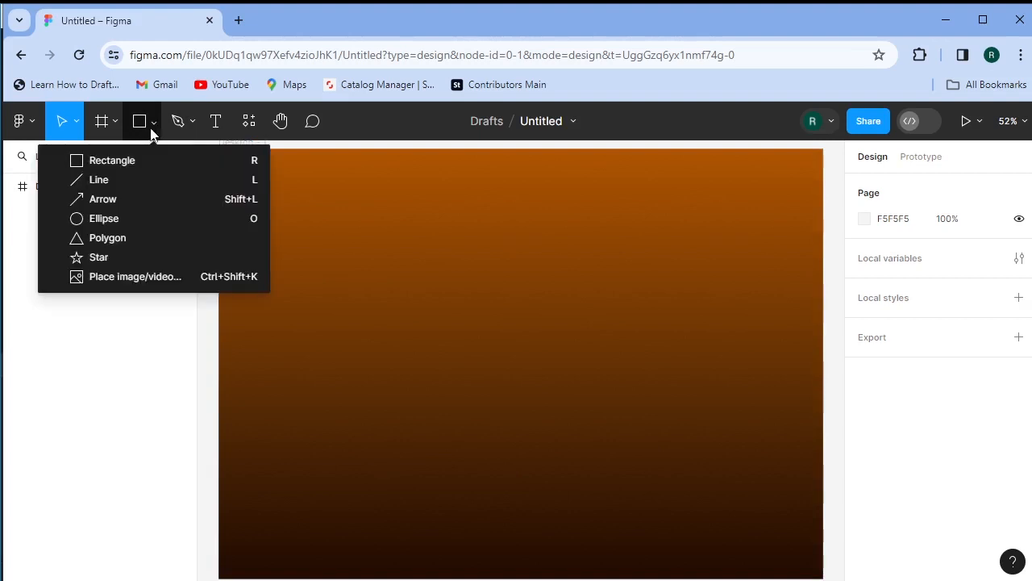
left_click(139, 164)
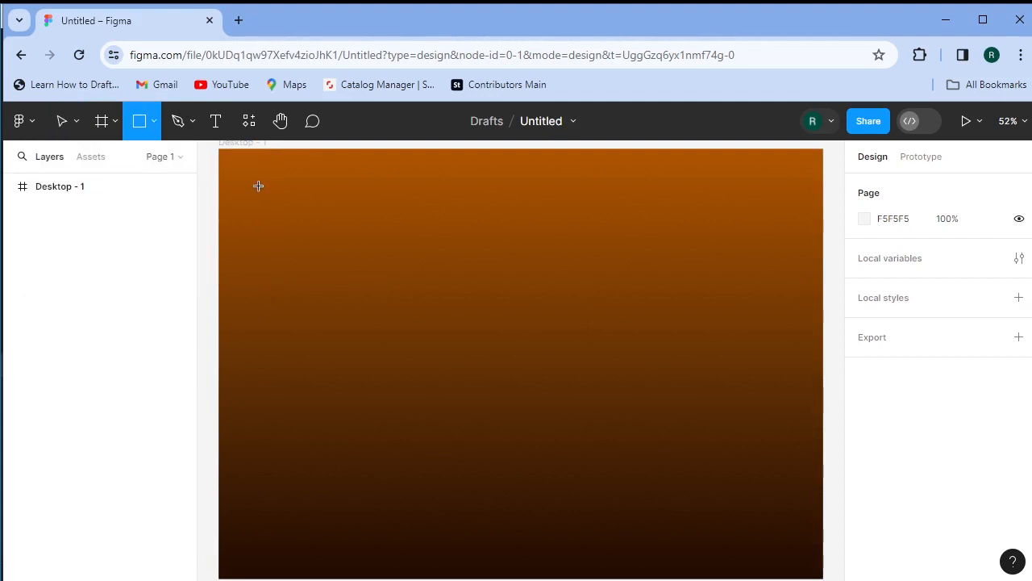
left_click_drag(252, 190, 782, 537)
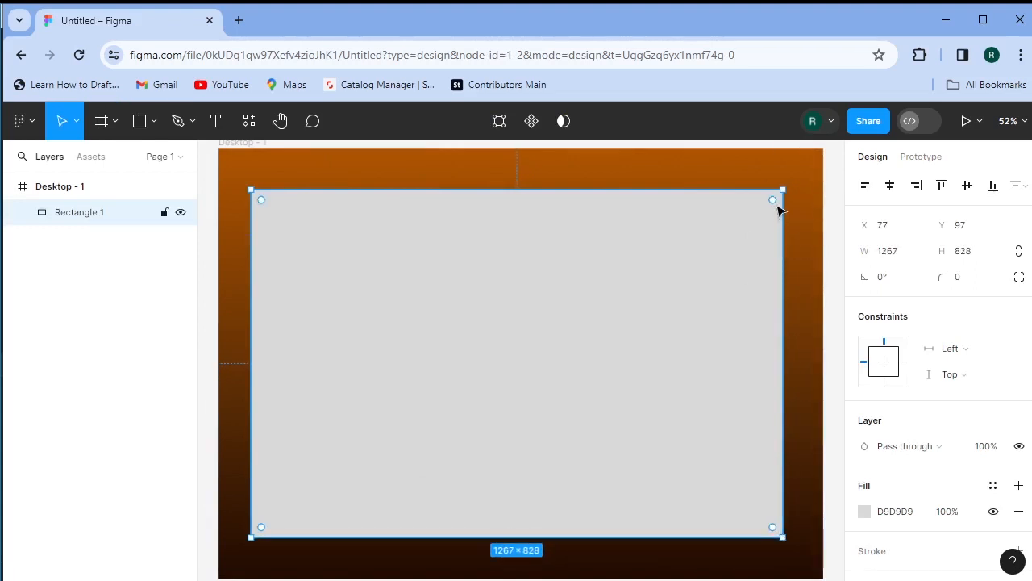
mouse_move(774, 202)
left_mouse_down()
mouse_move(742, 250)
mouse_move(774, 210)
left_mouse_up()
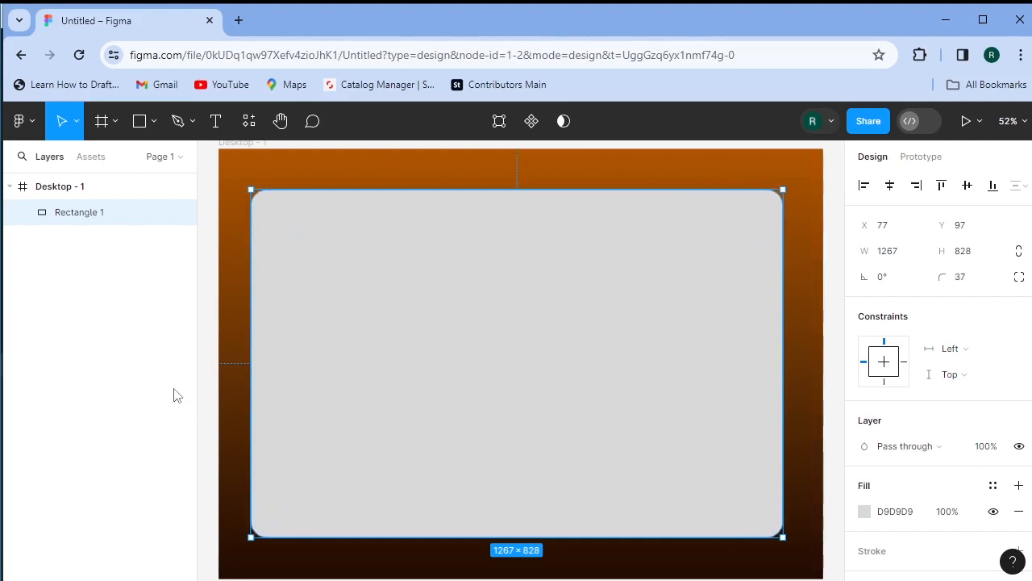
Step: Fill the rounded rectangle with white FFFFFF at 51% opacity
left_click(864, 511)
left_click_drag(697, 302, 633, 187)
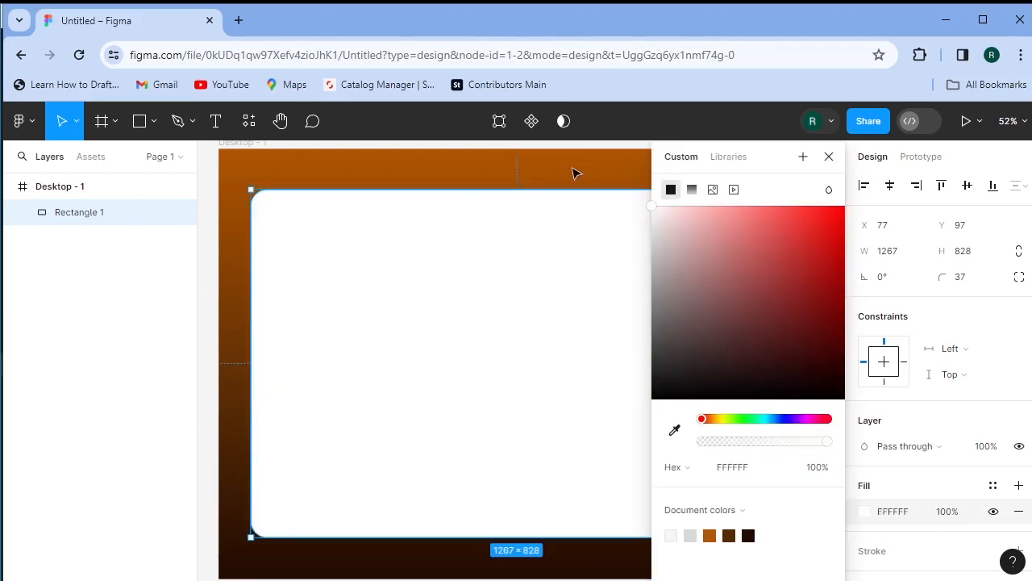
left_click(900, 409)
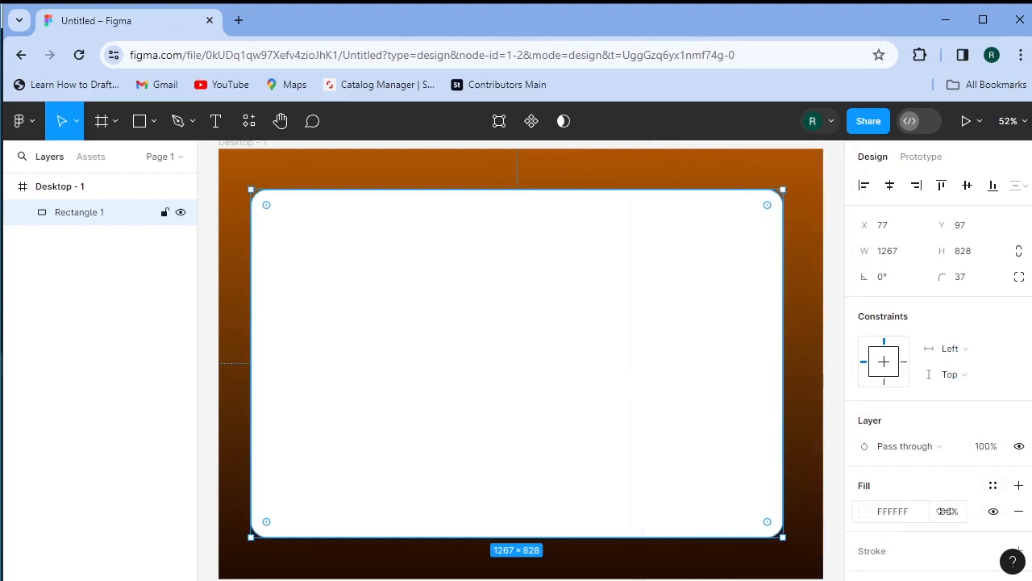
mouse_move(947, 511)
left_mouse_down()
mouse_move(848, 522)
mouse_move(992, 479)
left_mouse_up()
Step: Add two effects to the rounded rectangle: a drop shadow and a background blur
scroll(928, 483, "down", 2)
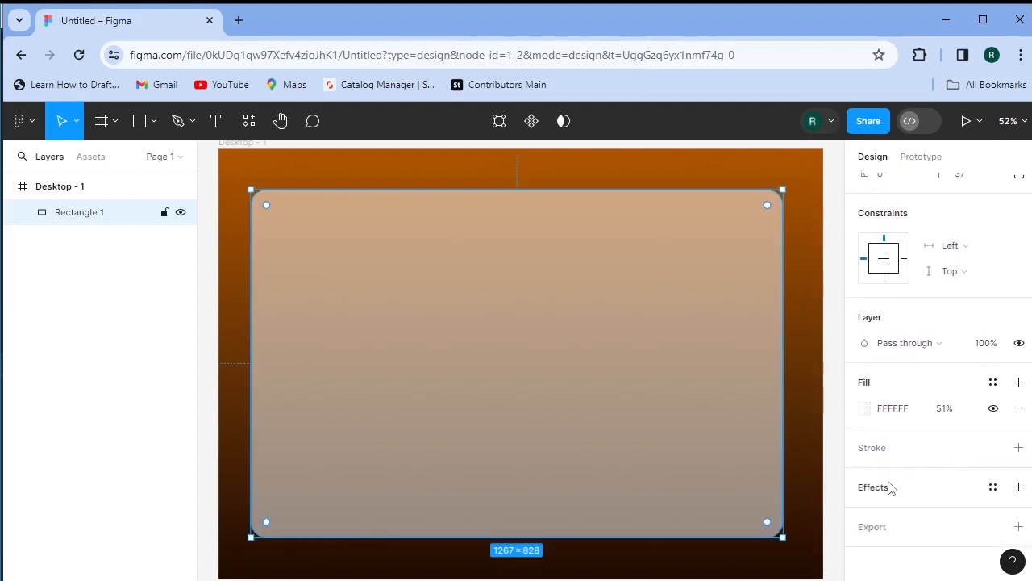
left_click(880, 494)
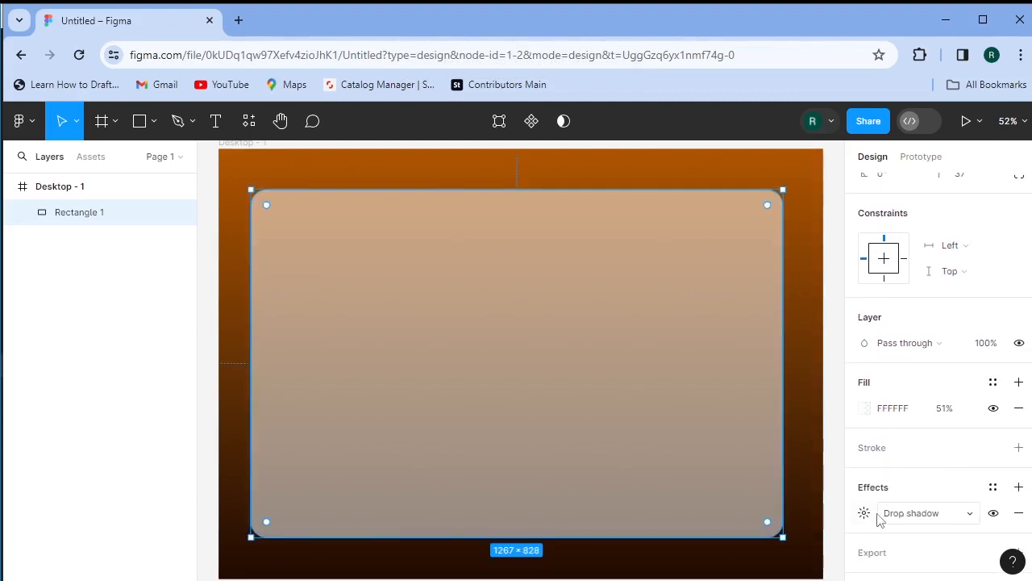
left_click(1019, 487)
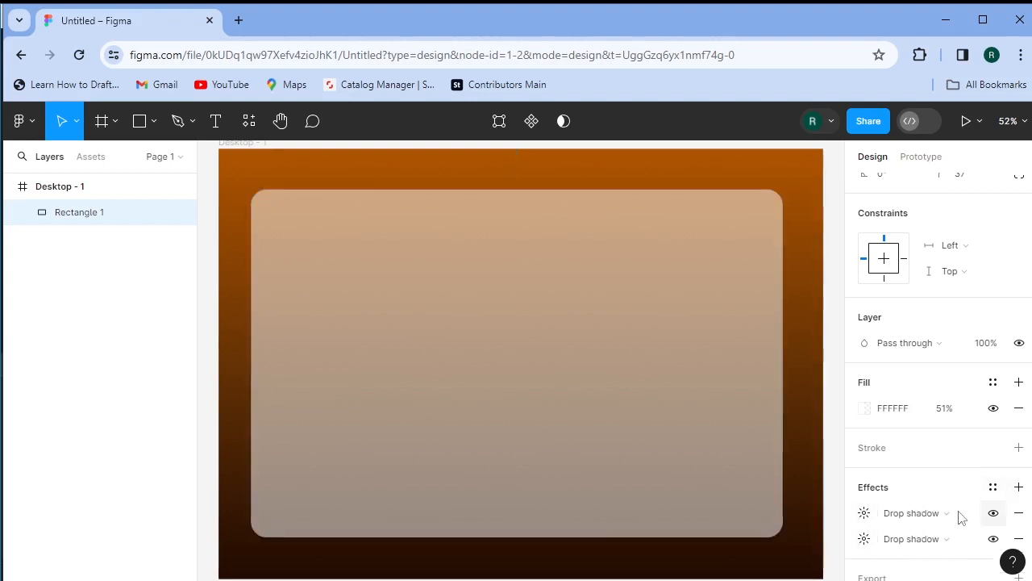
left_click(907, 540)
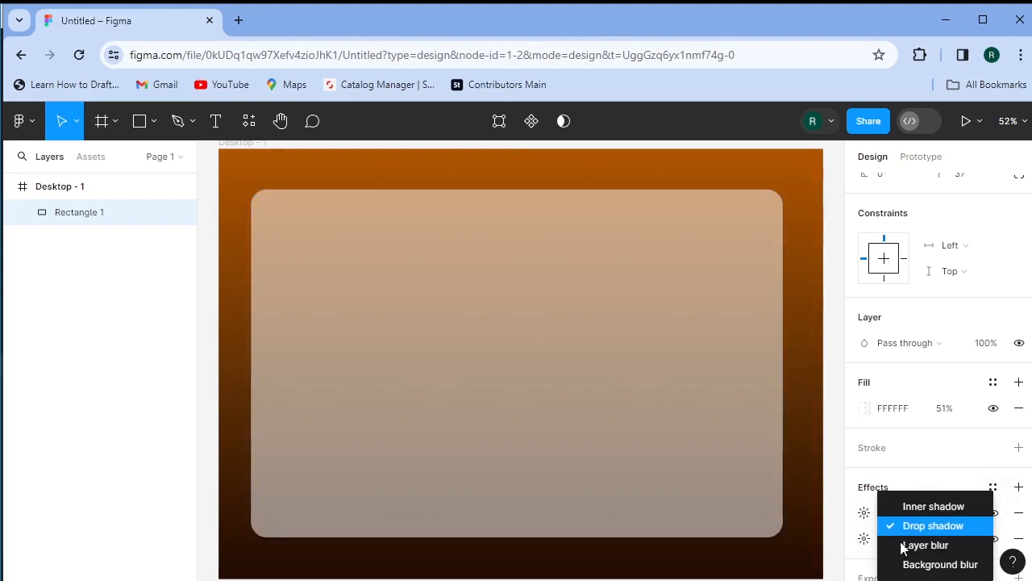
left_click(941, 566)
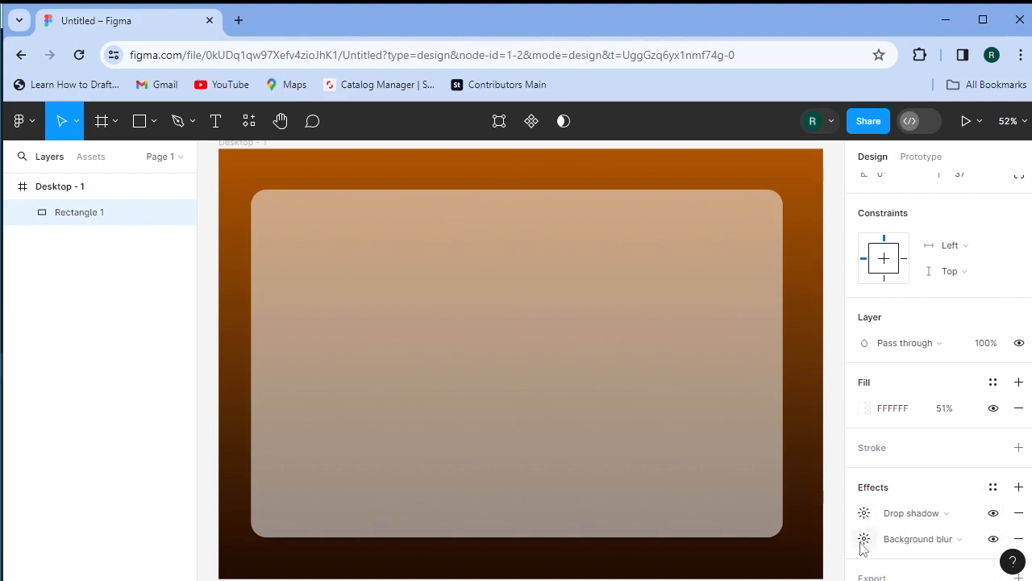
Step: Set the rectangle's background blur amount to 36.9
left_click(863, 538)
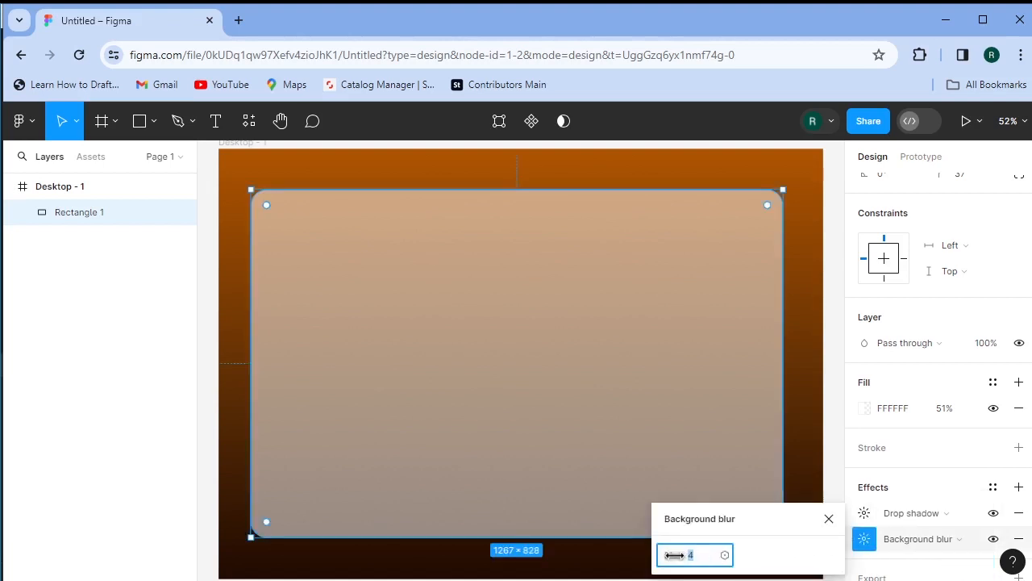
left_click_drag(674, 555, 963, 537)
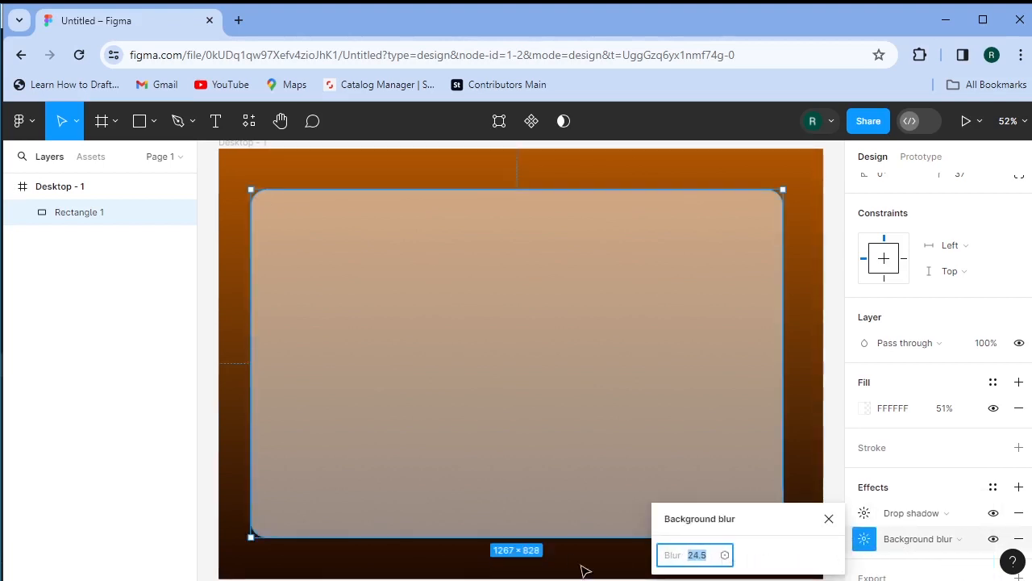
left_click_drag(671, 555, 870, 563)
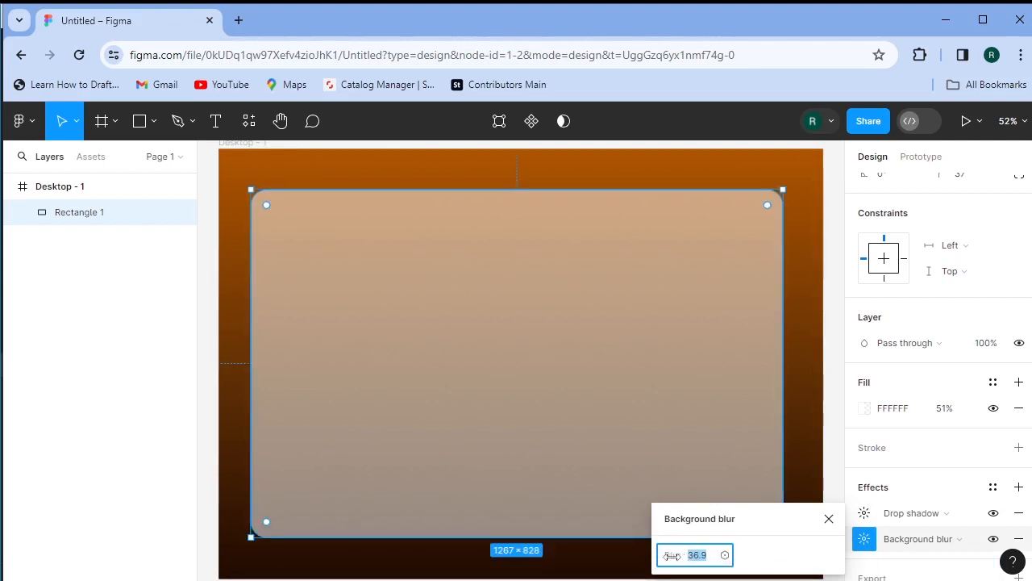
Step: Readjust the rectangle's background blur amount and close the effect's settings
left_click_drag(672, 554, 121, 549)
left_click(829, 518)
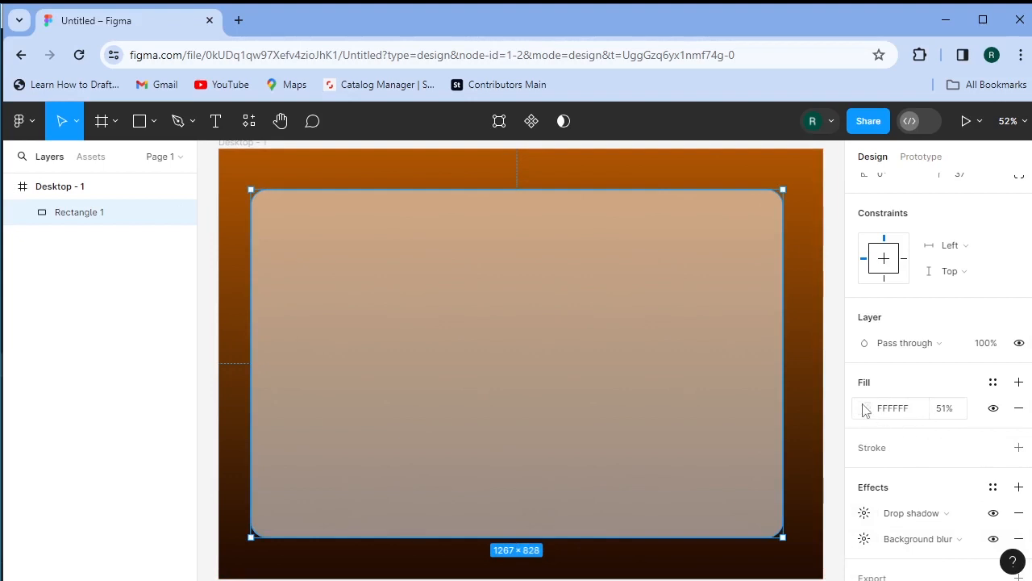
Step: Add a white FFFFFF stroke to the rounded rectangle and set its fill opacity to 22%
left_click(1019, 447)
left_click(865, 474)
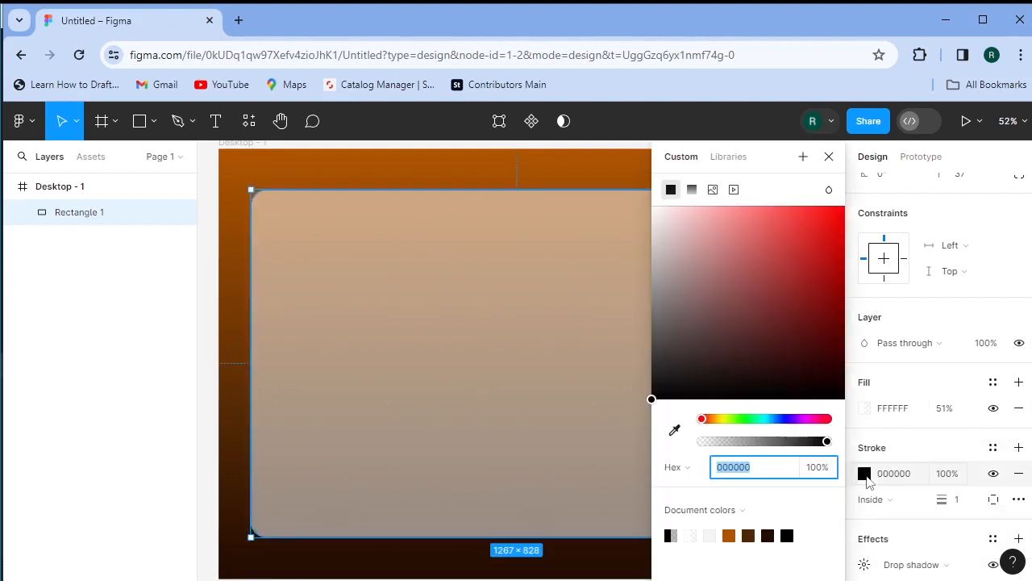
type("FFFFFF")
key("Return")
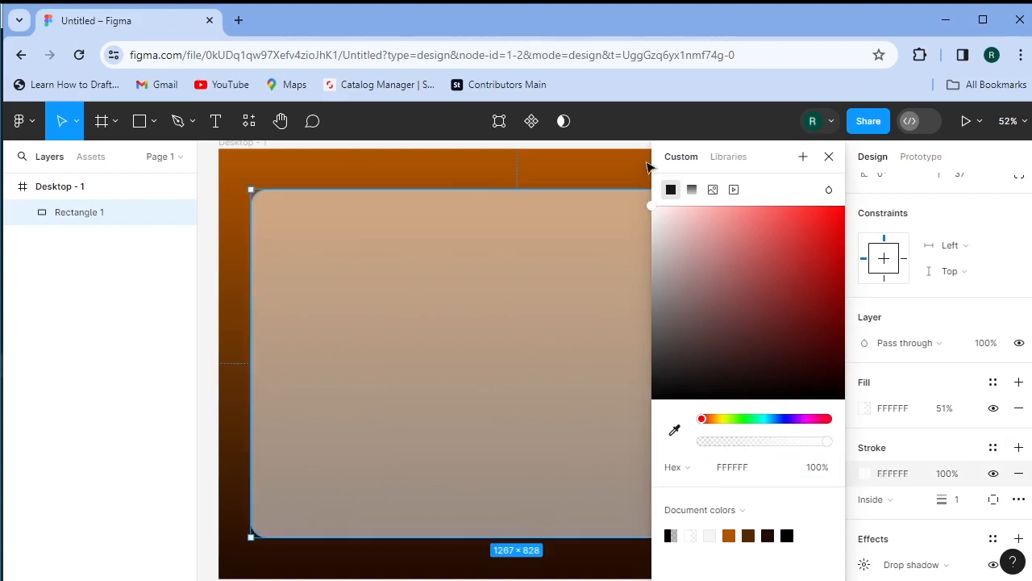
left_click(829, 156)
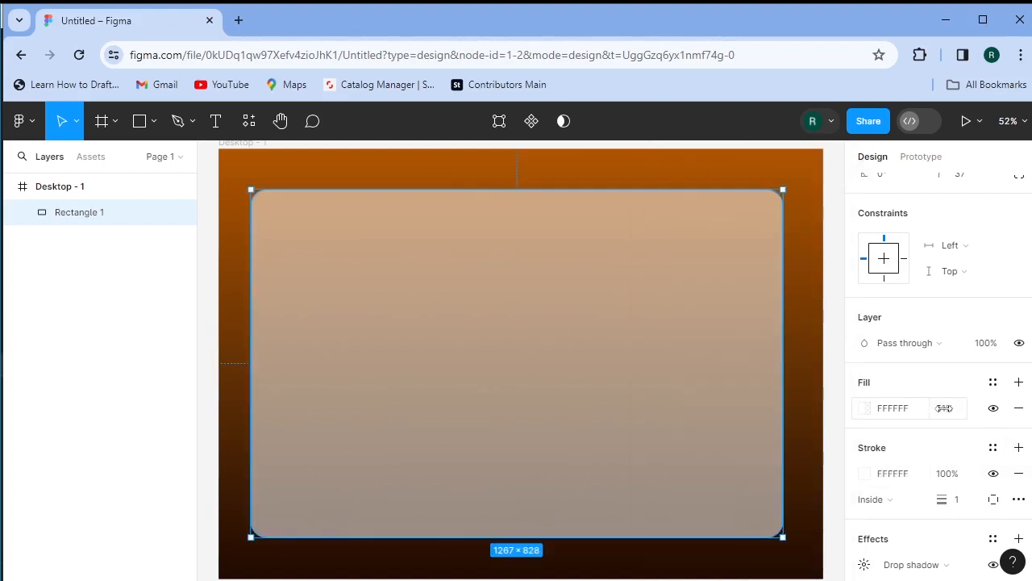
left_click_drag(944, 409, 887, 419)
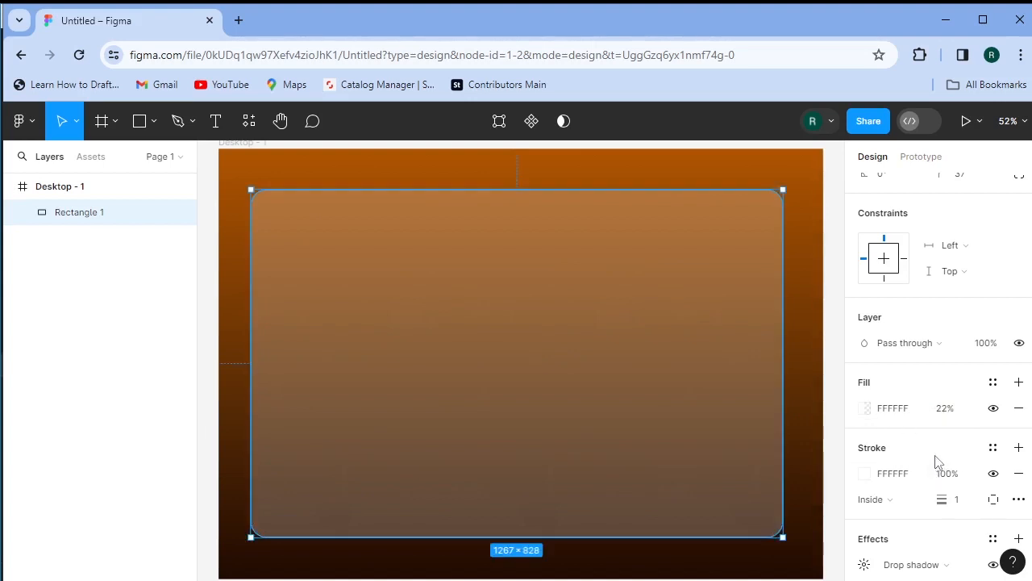
Step: Set the rectangle's drop shadow to X 12, Y 12, blur 40.8 and spread 3
scroll(931, 460, "down", 3)
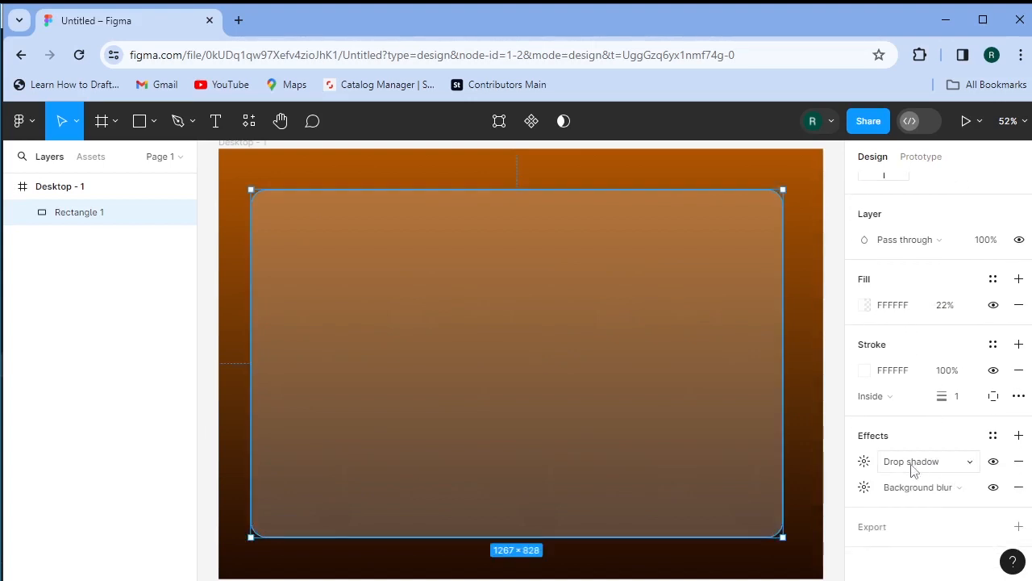
left_click(864, 461)
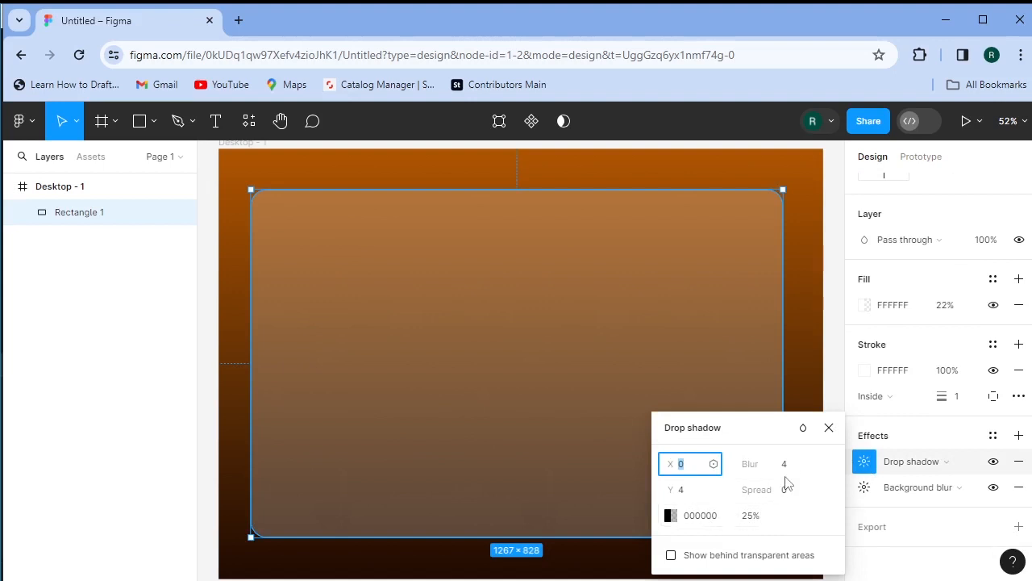
left_click_drag(781, 466, 853, 458)
left_click_drag(678, 463, 710, 489)
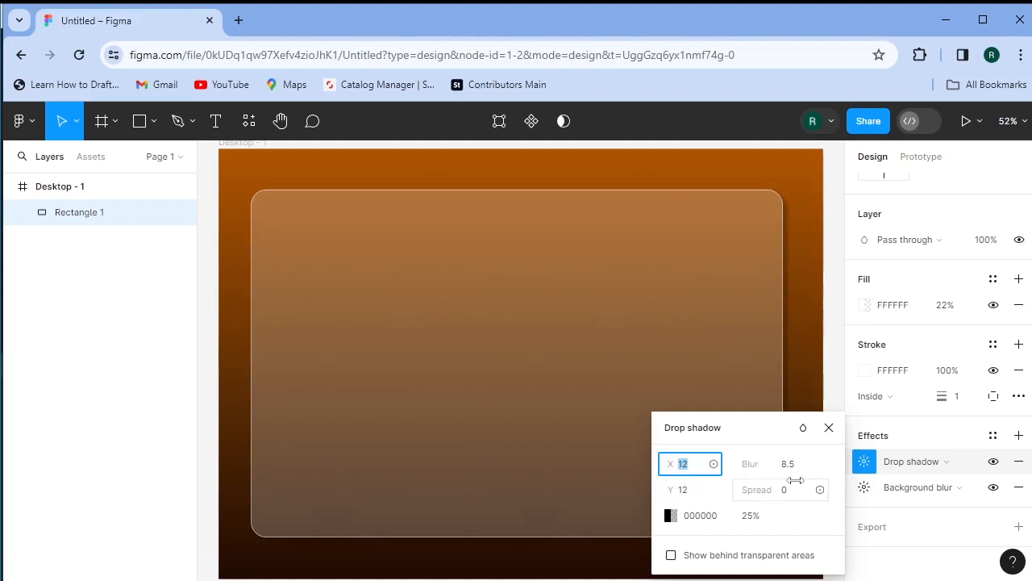
mouse_move(788, 468)
left_mouse_down()
mouse_move(825, 462)
mouse_move(3, 465)
mouse_move(799, 465)
mouse_move(770, 468)
left_mouse_up()
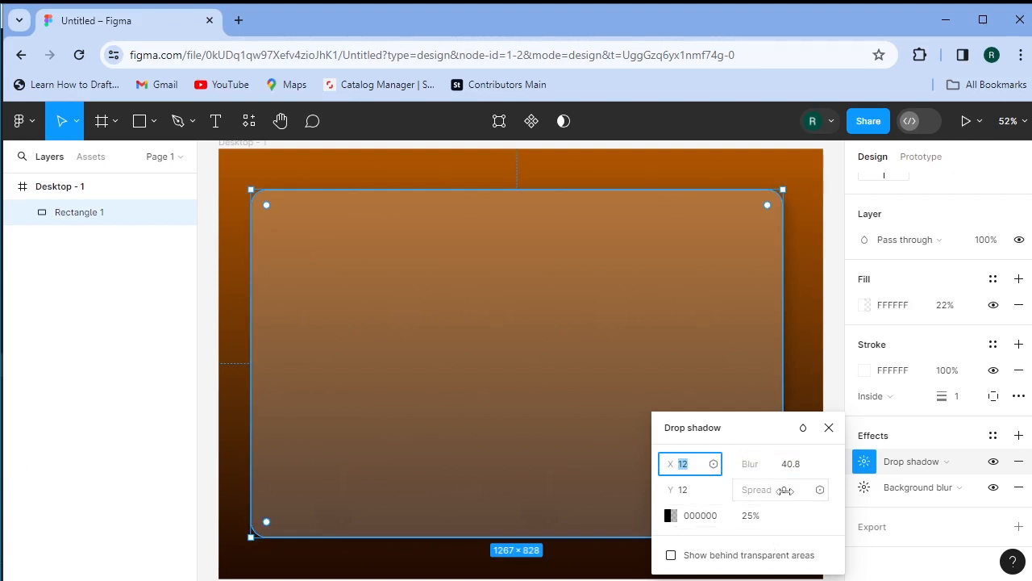
left_click_drag(786, 490, 791, 491)
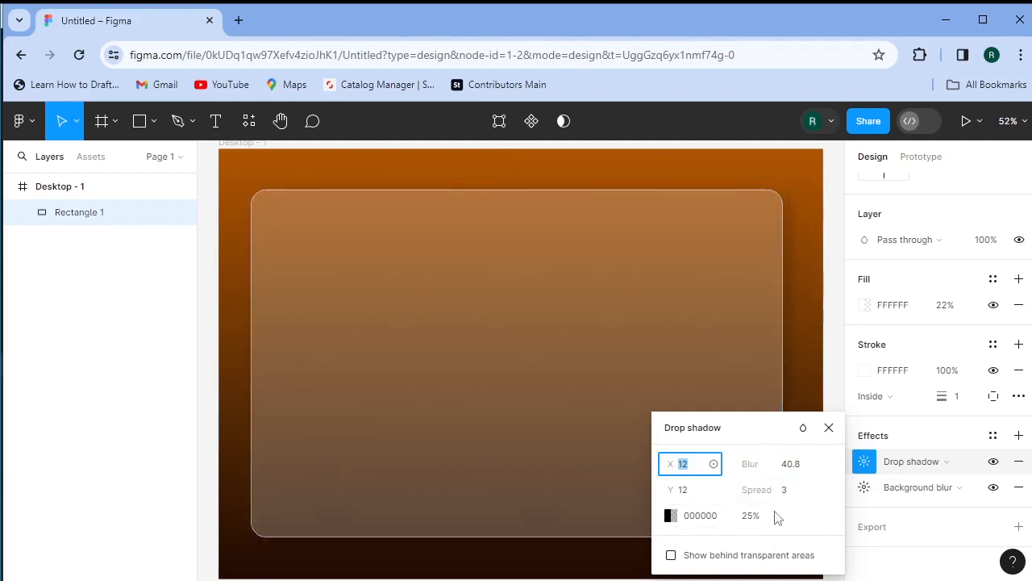
left_click(829, 429)
Step: Add another effect to the rounded rectangle and make it an inner shadow
scroll(893, 506, "up", 3)
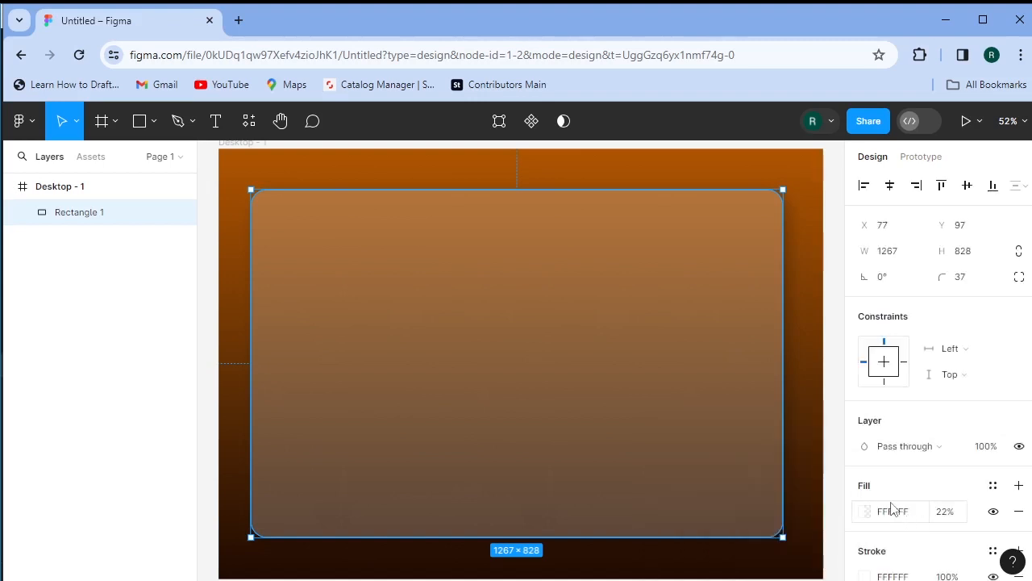
scroll(892, 476, "down", 5)
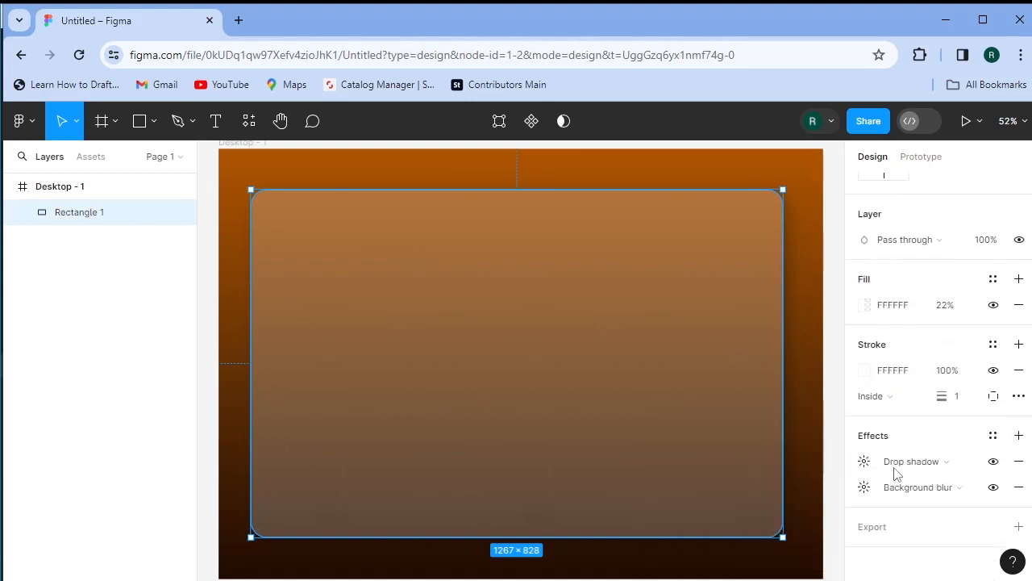
left_click(1019, 435)
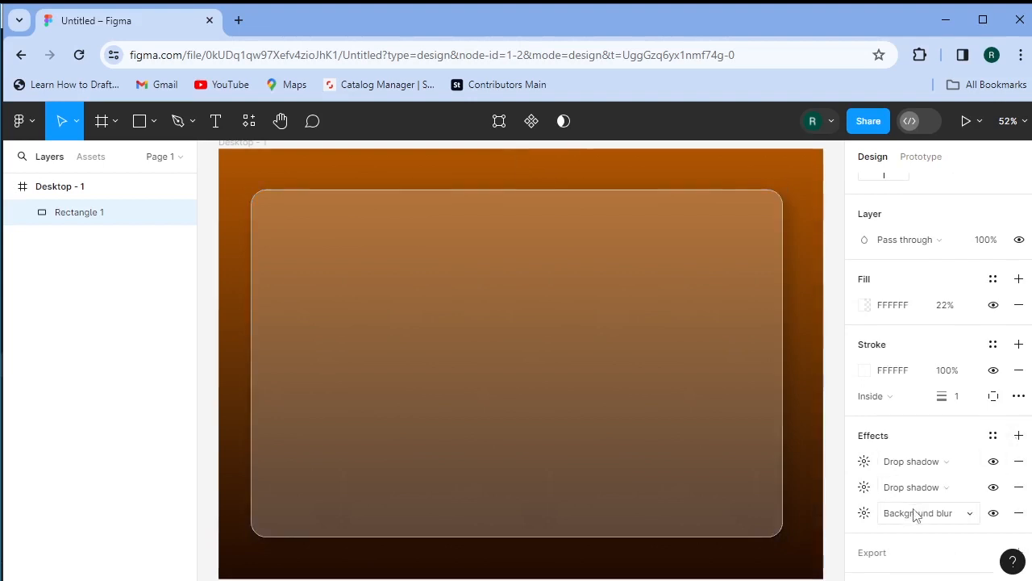
left_click(942, 466)
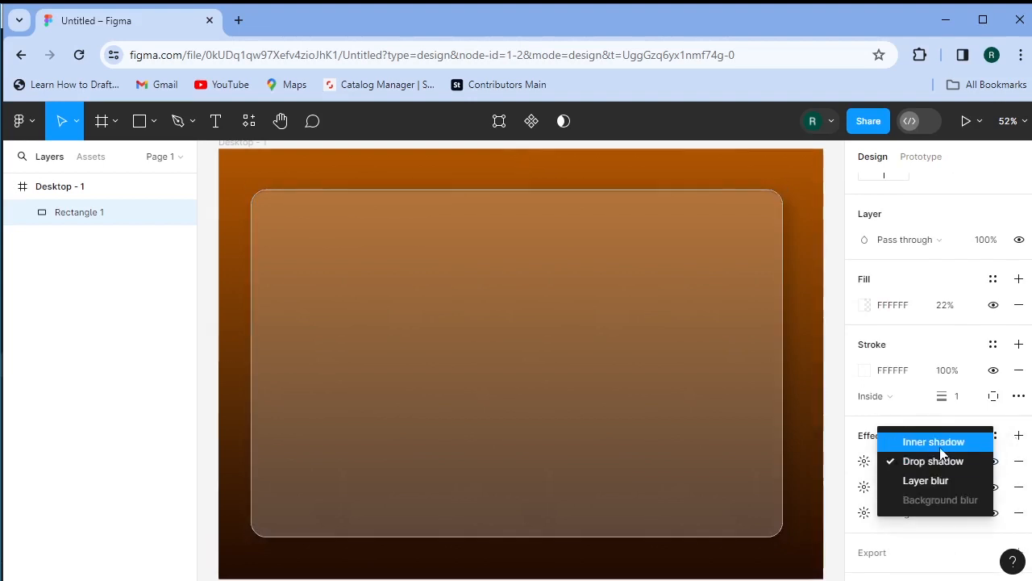
left_click(940, 446)
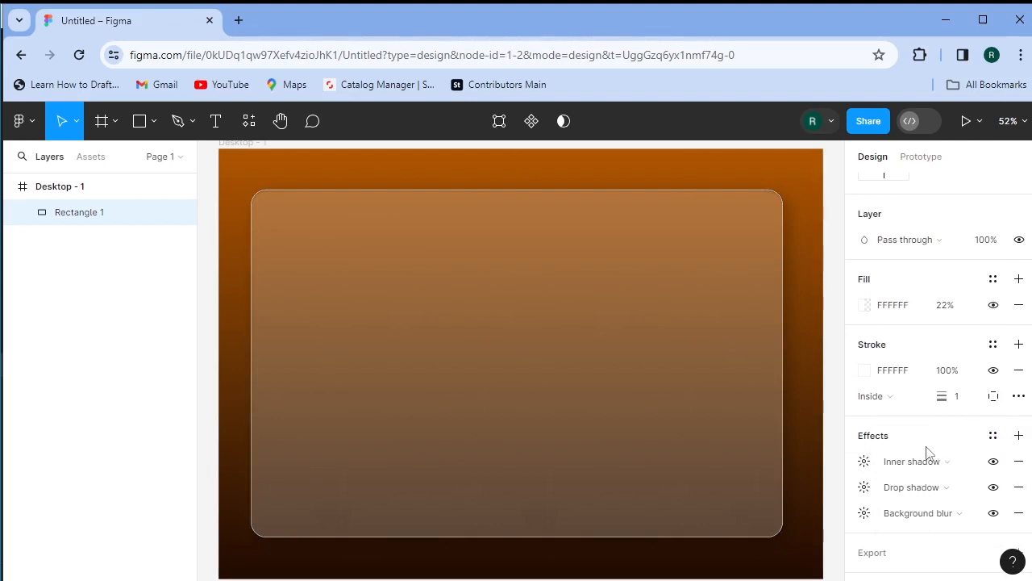
Step: Set the inner shadow to X 13, Y 18 and blur 52.1, coloured white FFFFFF
left_click(864, 462)
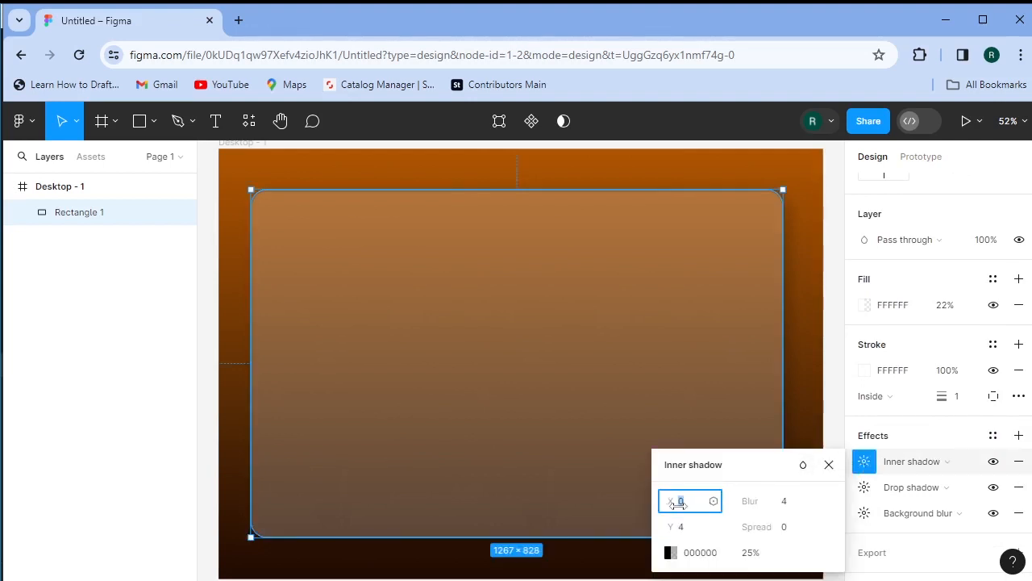
left_click_drag(679, 503, 695, 528)
left_click_drag(787, 502, 700, 555)
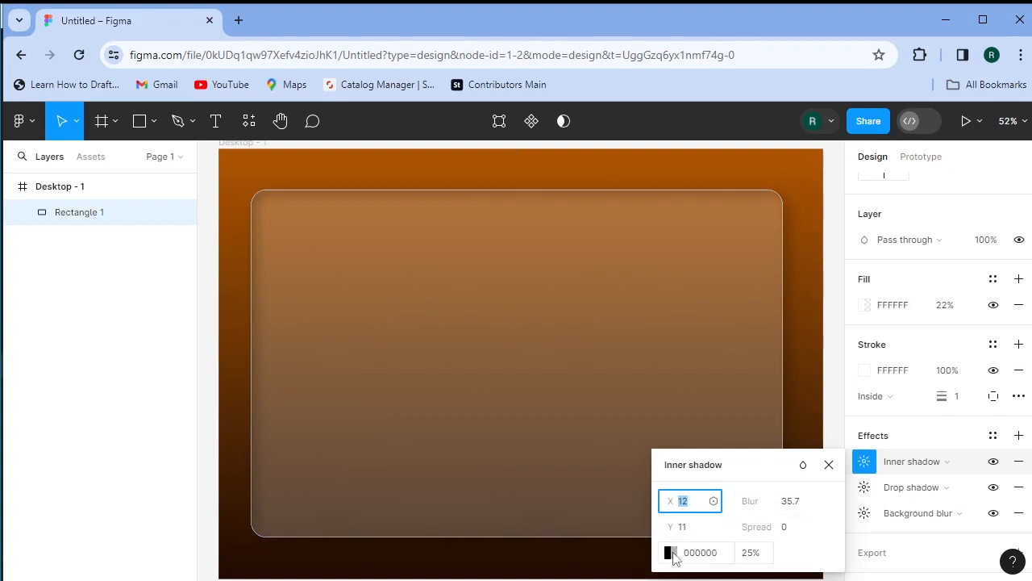
left_click(669, 553)
left_click_drag(589, 367, 460, 155)
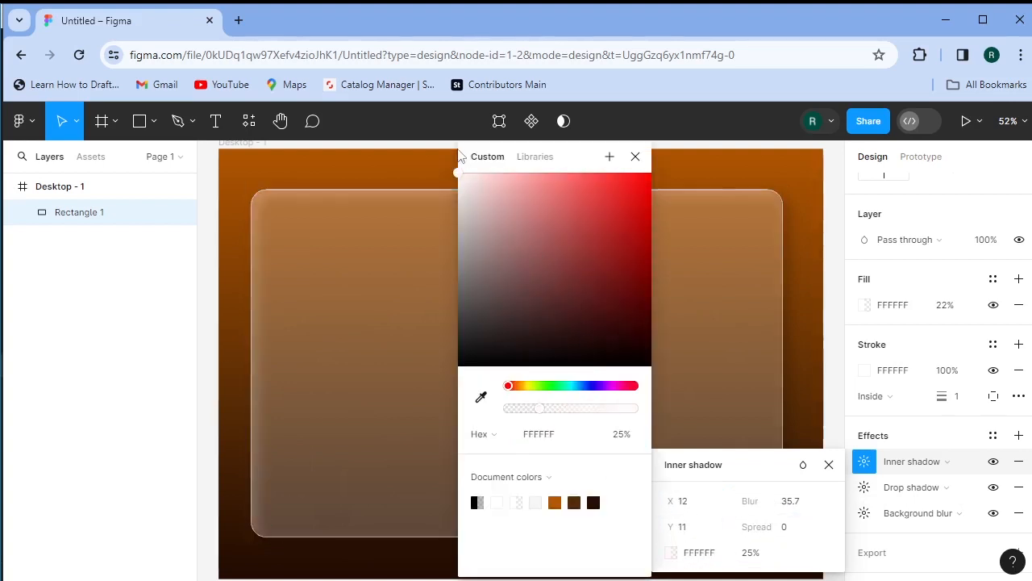
left_click(636, 156)
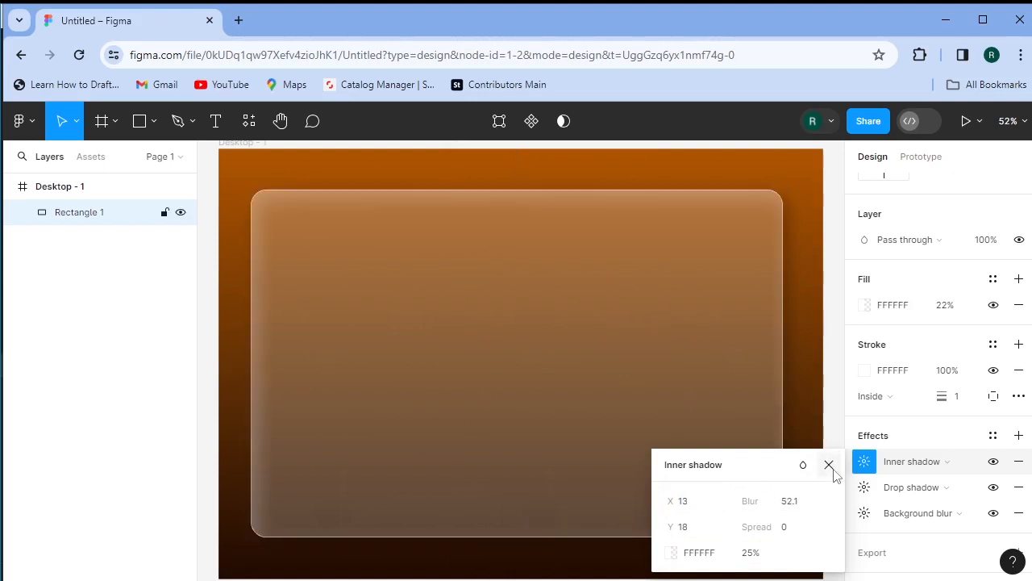
left_click(829, 466)
left_click(827, 440)
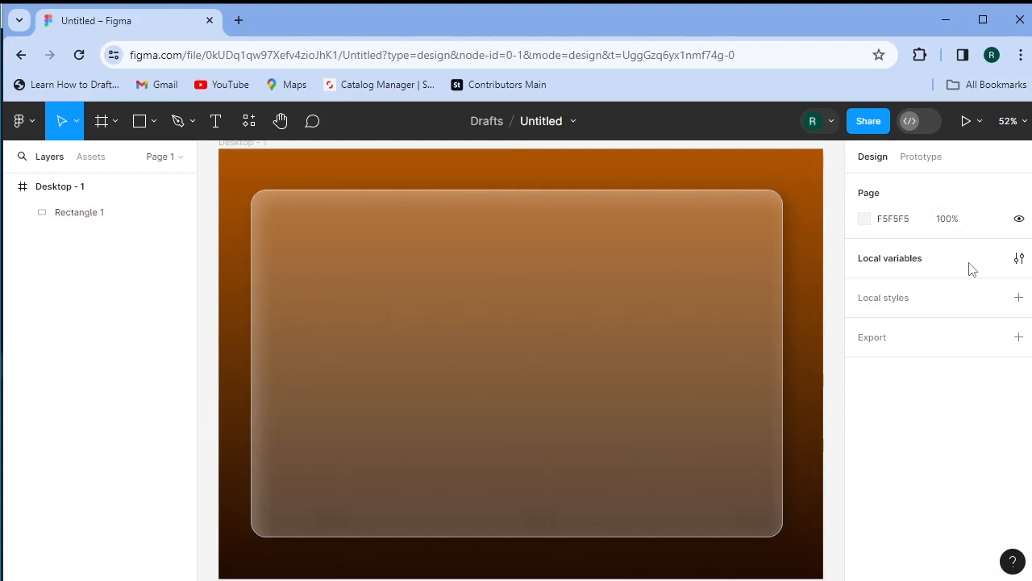
Step: Place the image favpng_hamburger-veggie-burger-chicken-sandwich-fast-food from Downloads onto the frame over the glass panel
left_click(153, 122)
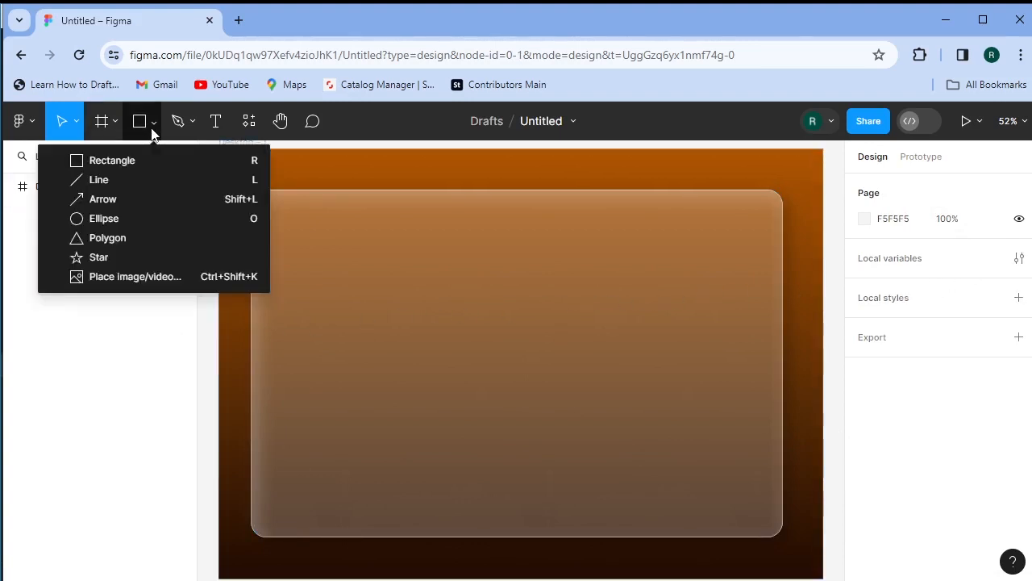
left_click(191, 279)
left_click(271, 179)
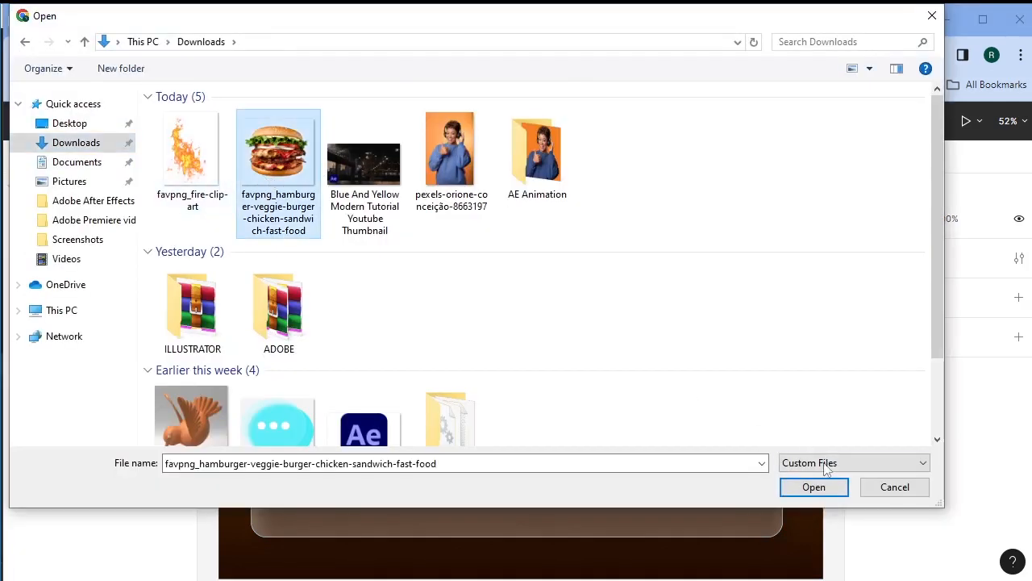
left_click(813, 486)
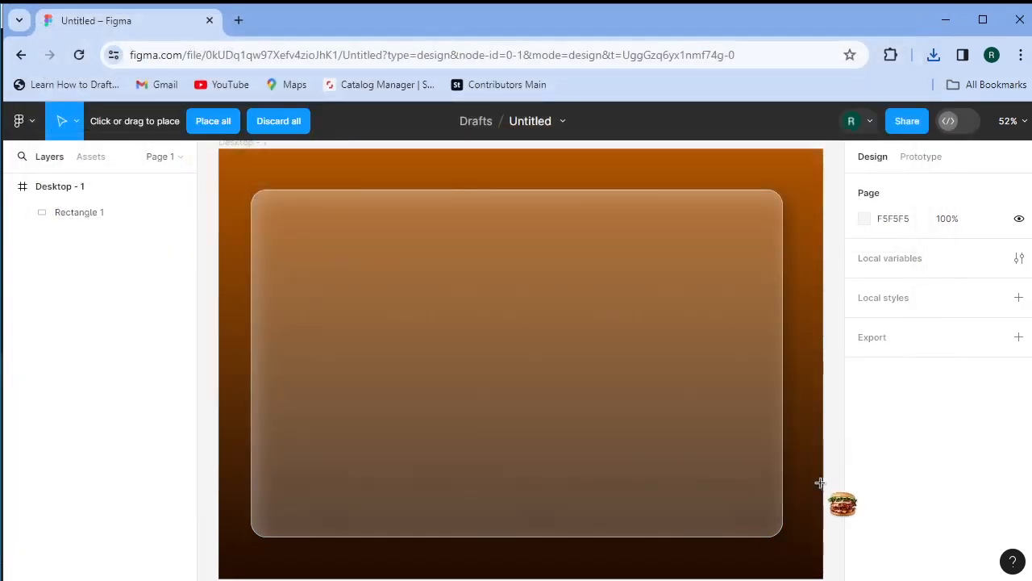
left_click(301, 201)
Step: Bring the glass rectangle to the front so it covers the burger image, then deselect it
left_click(768, 229)
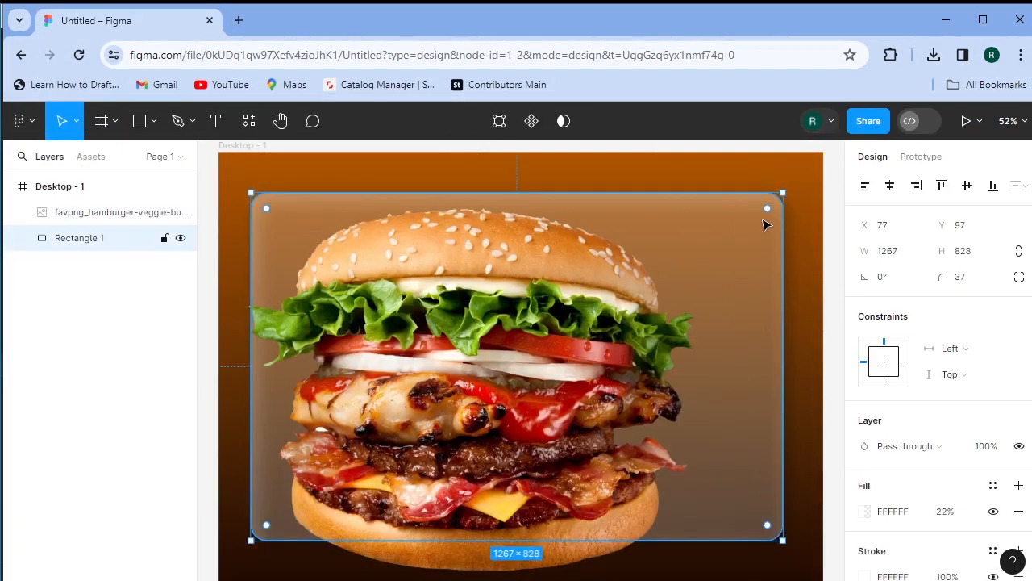
right_click(765, 226)
mouse_move(764, 224)
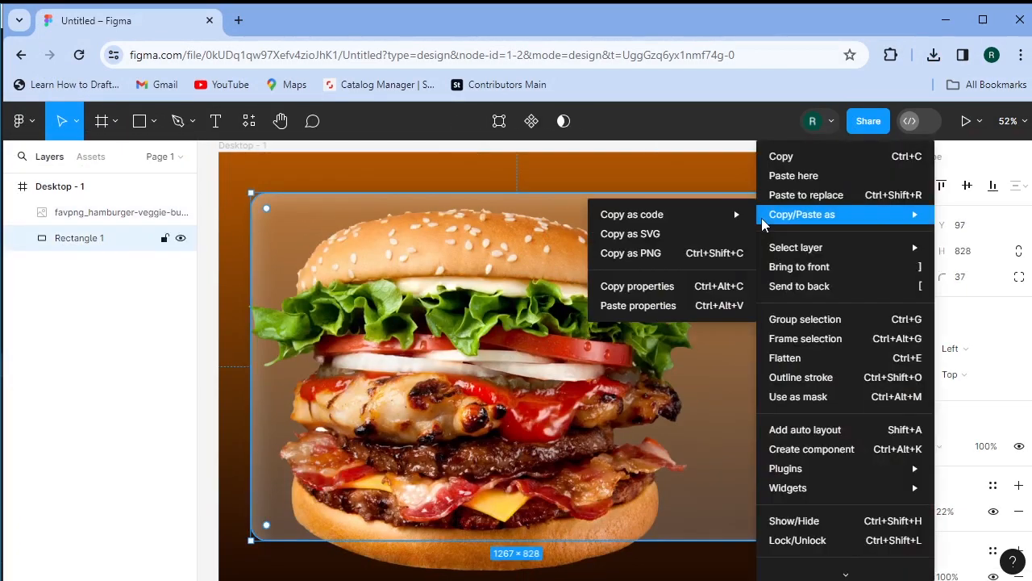
left_click(846, 274)
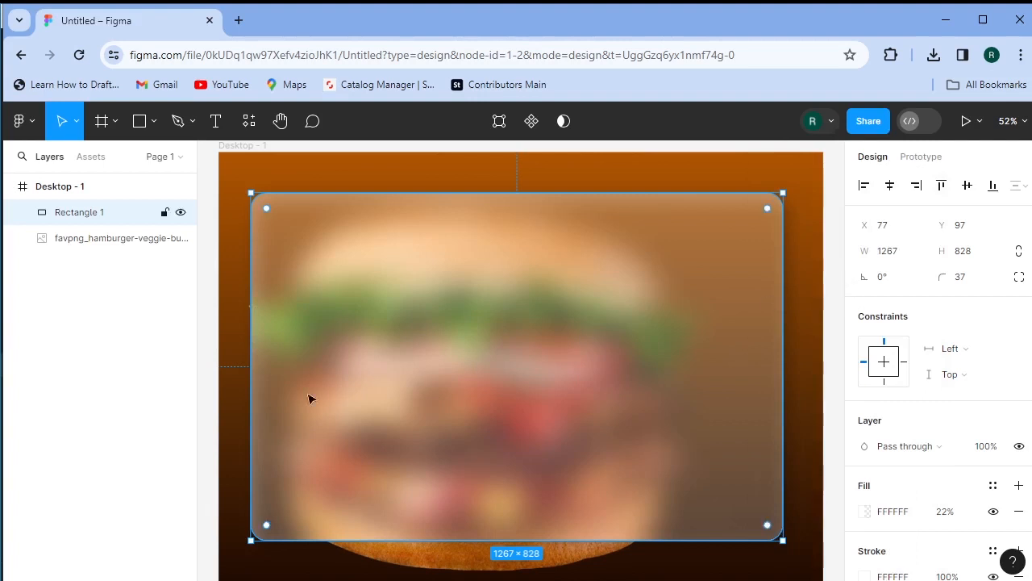
left_click(174, 392)
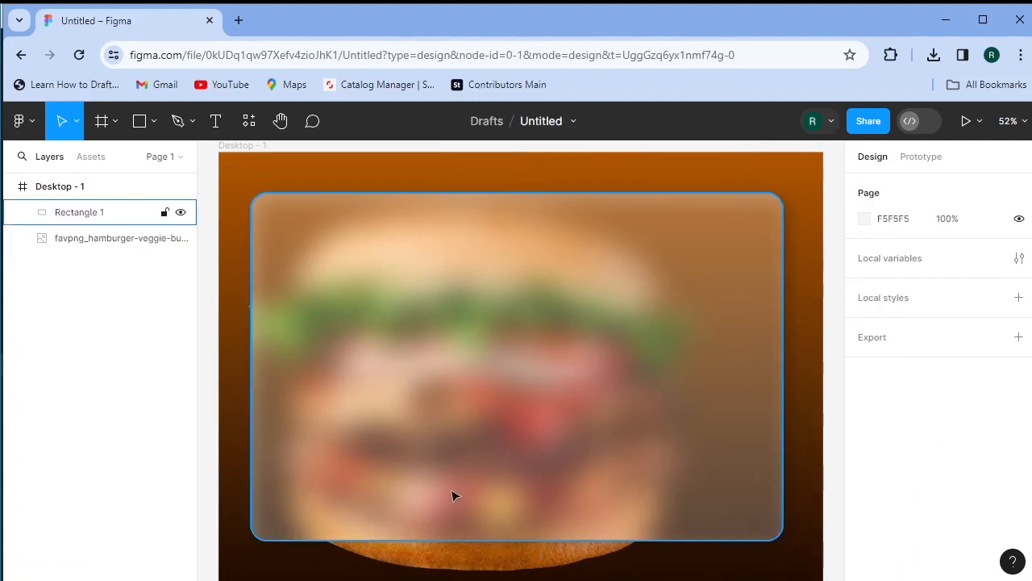
Step: Resize the burger image to about 1167 × 985 and position it behind the panel at about X -11, Y 19
left_click(508, 565)
left_click_drag(508, 564, 495, 533)
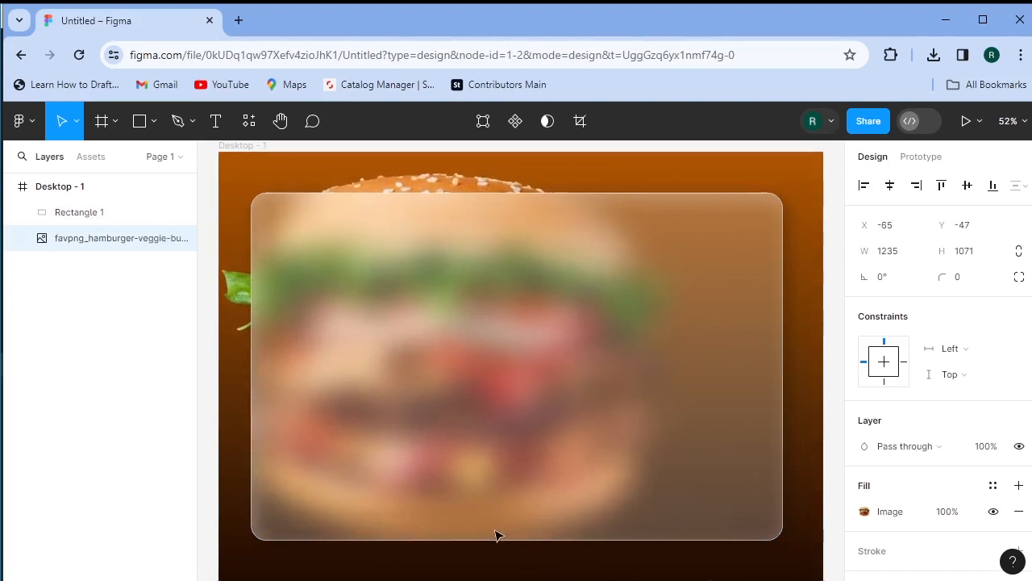
scroll(554, 533, "down", 2)
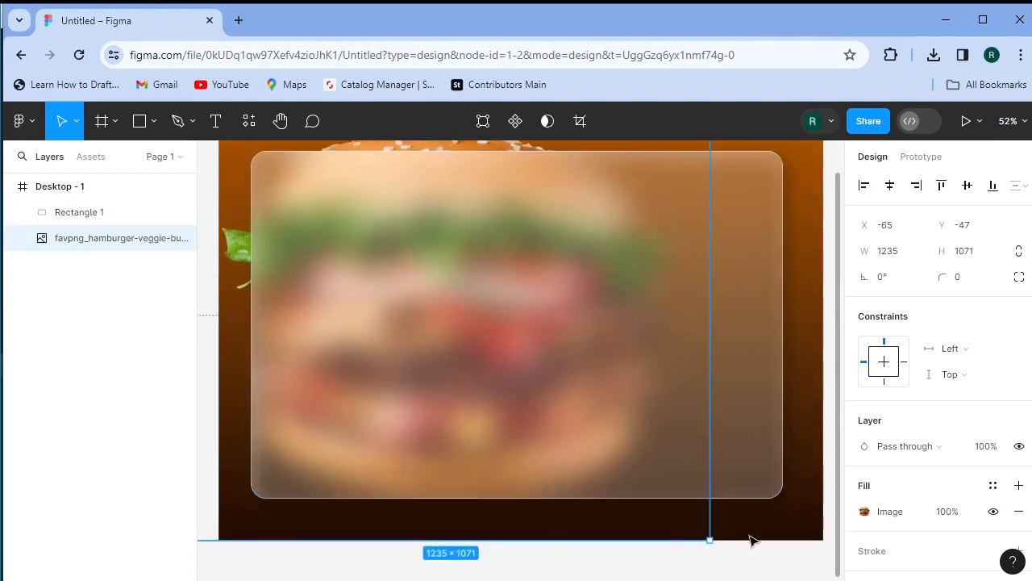
left_click_drag(707, 537, 737, 570)
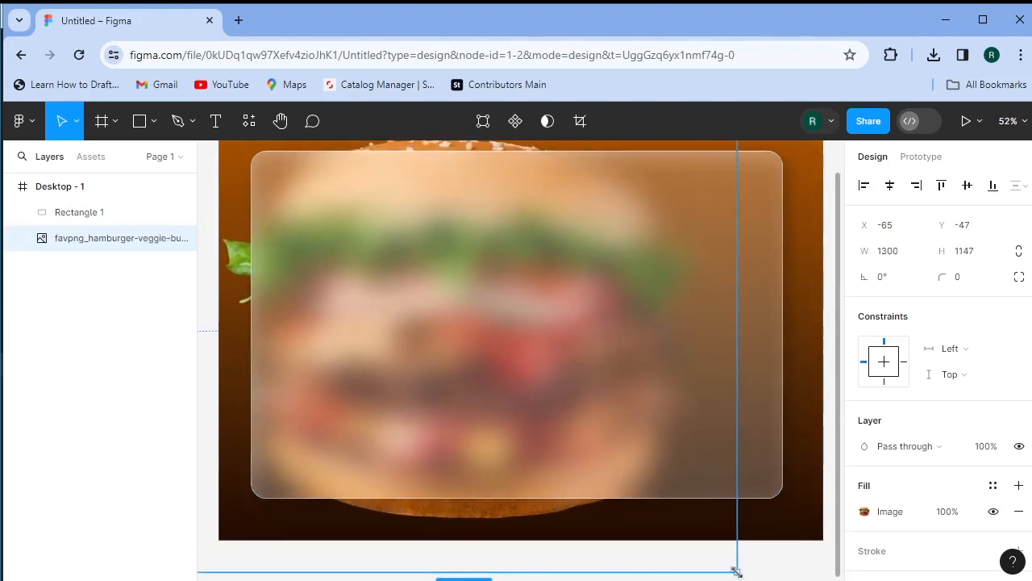
scroll(607, 402, "up", 1)
scroll(456, 316, "up", 1)
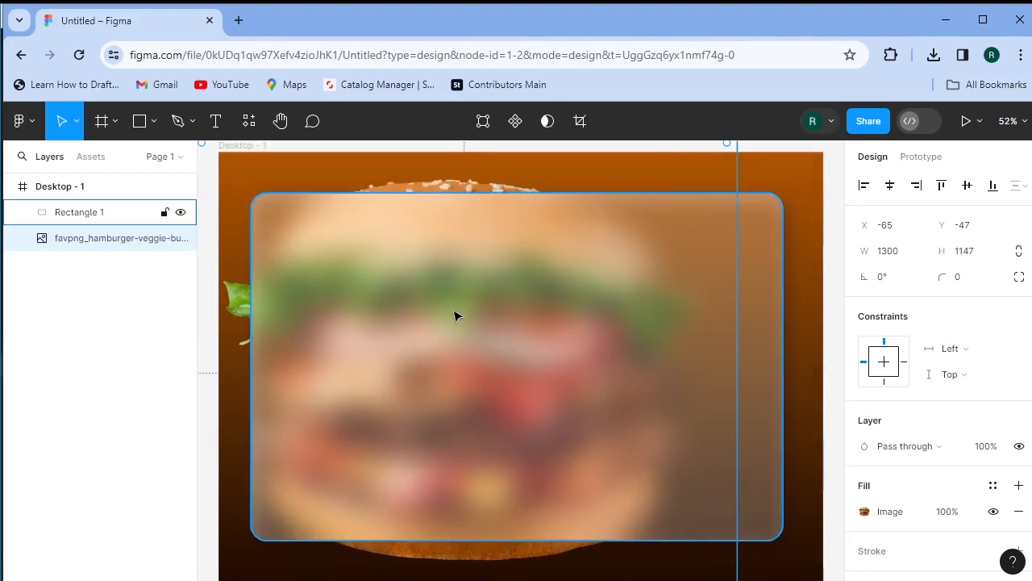
scroll(456, 315, "down", 2)
left_click_drag(737, 569, 681, 502)
scroll(565, 355, "up", 2)
left_click_drag(428, 186, 597, 362)
Step: Set the glass rectangle's white fill opacity to 10% and deselect it
left_click(726, 304)
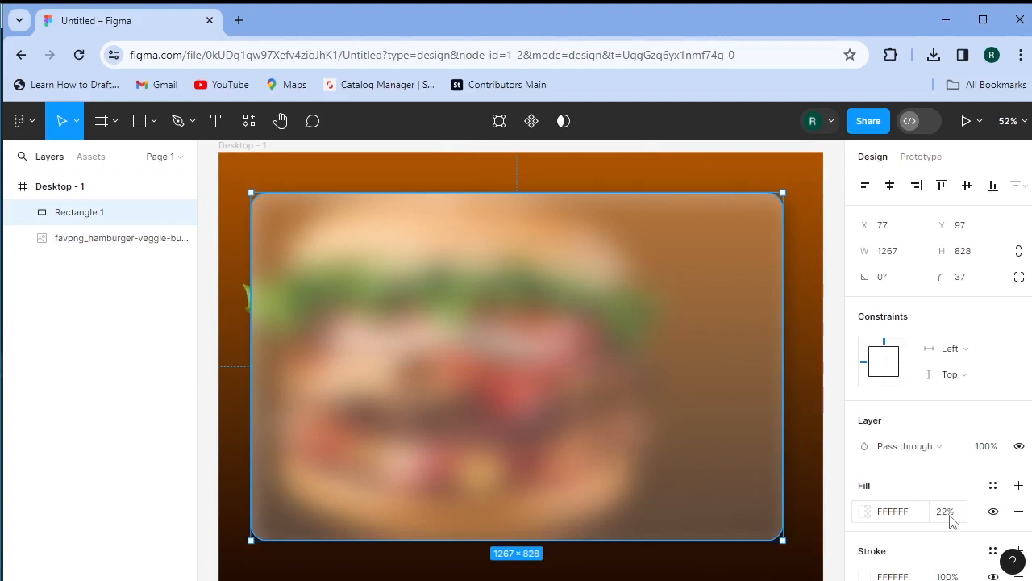
mouse_move(950, 513)
left_mouse_down()
mouse_move(924, 520)
mouse_move(942, 512)
left_mouse_up()
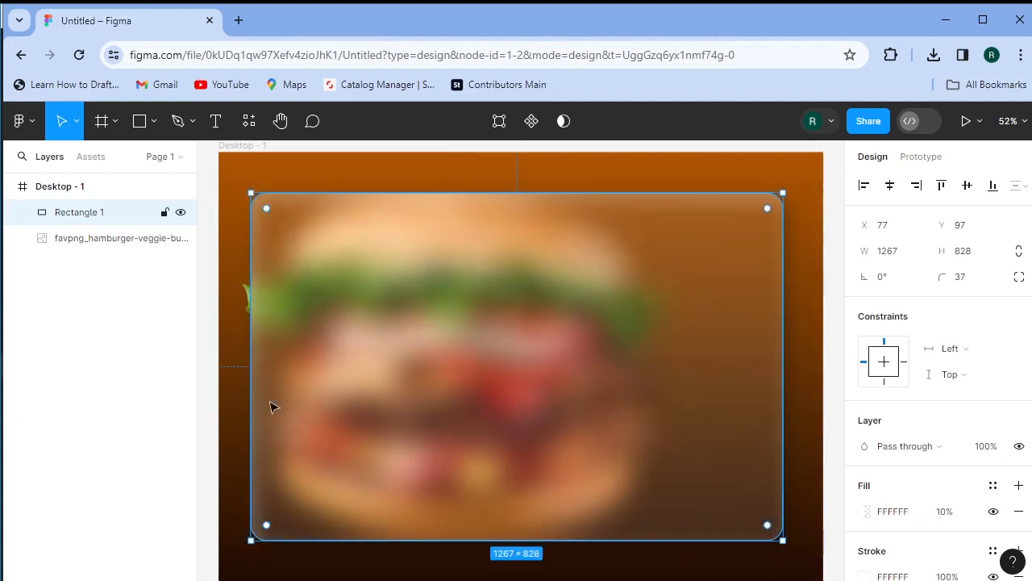
left_click(161, 405)
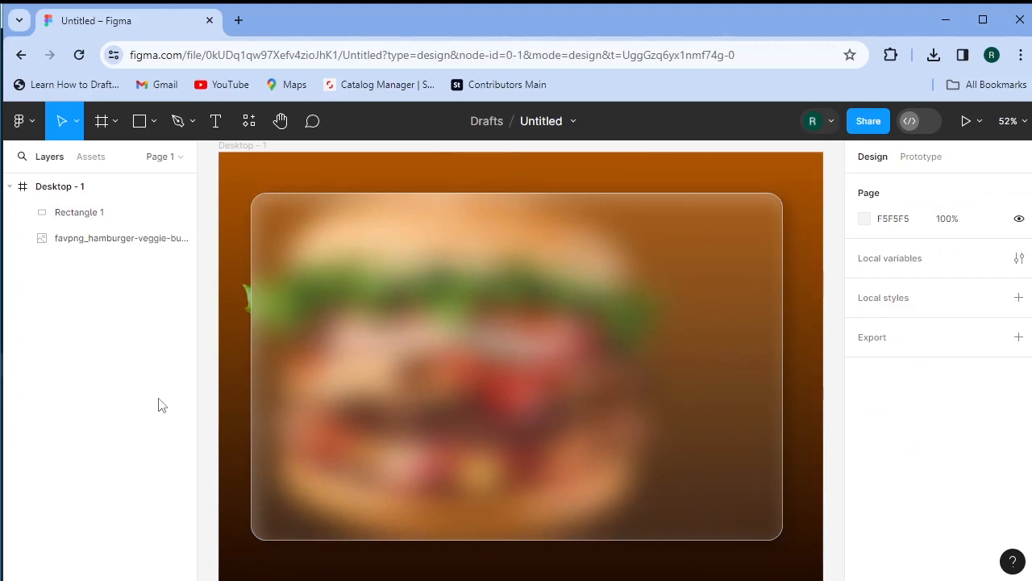
Step: Duplicate the burger image and bring the copy to the front, above the glass rectangle
left_click(421, 184)
key("ctrl+d")
right_click(438, 184)
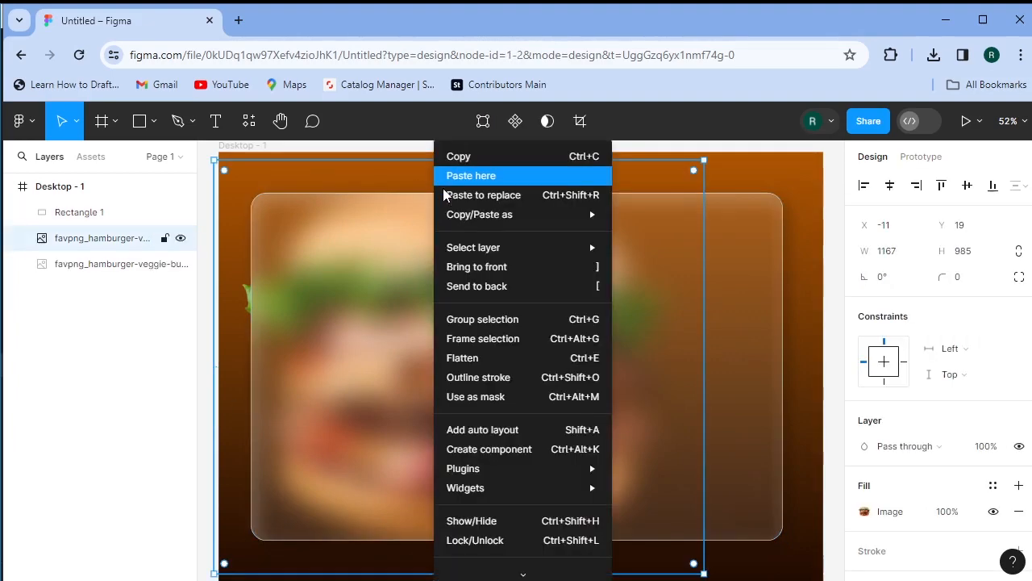
left_click(513, 264)
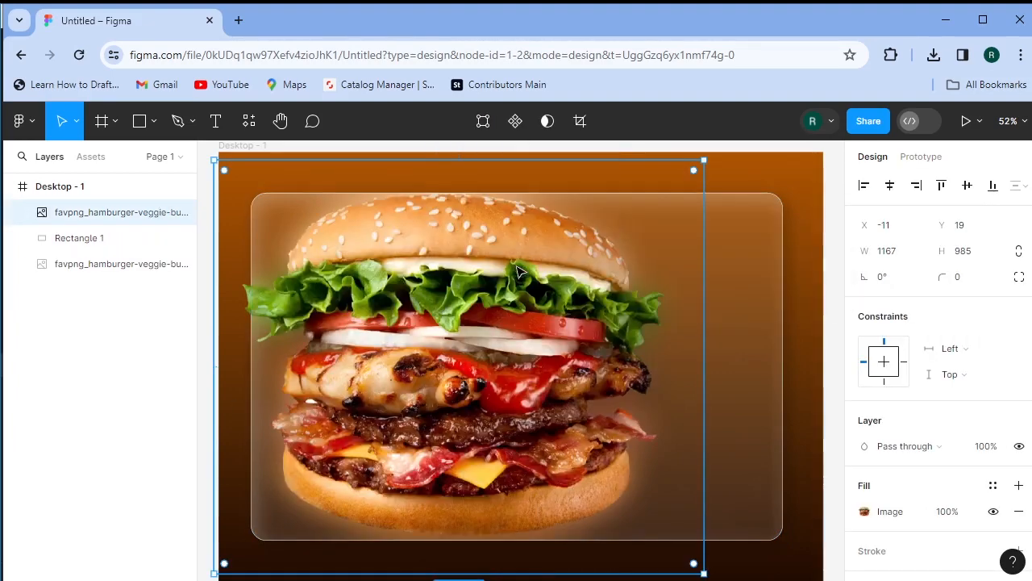
Step: Resize the front burger copy to about 762 × 549 and position it at about X 624, Y 254
left_click_drag(704, 161, 438, 355)
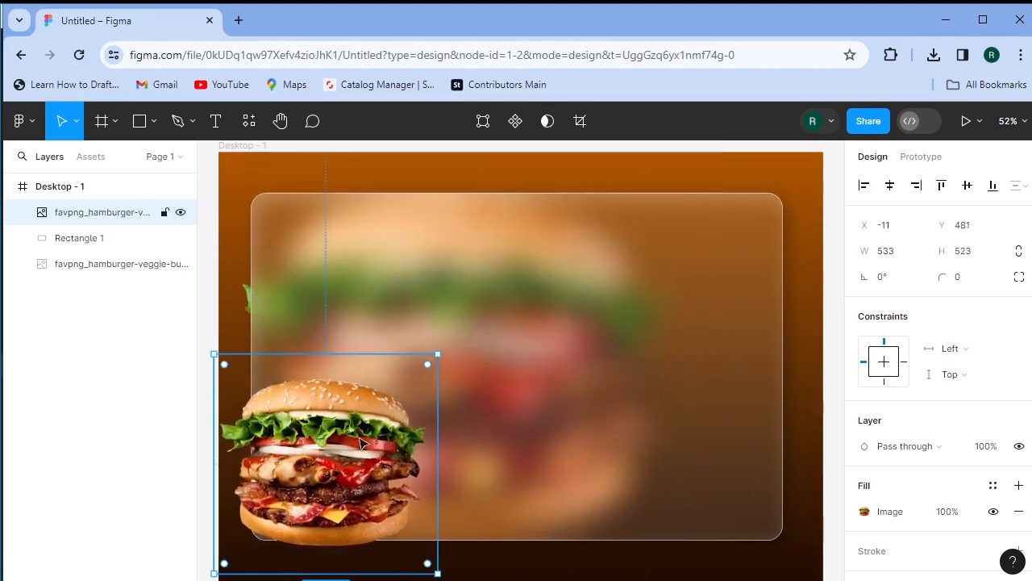
left_click_drag(436, 405, 747, 363)
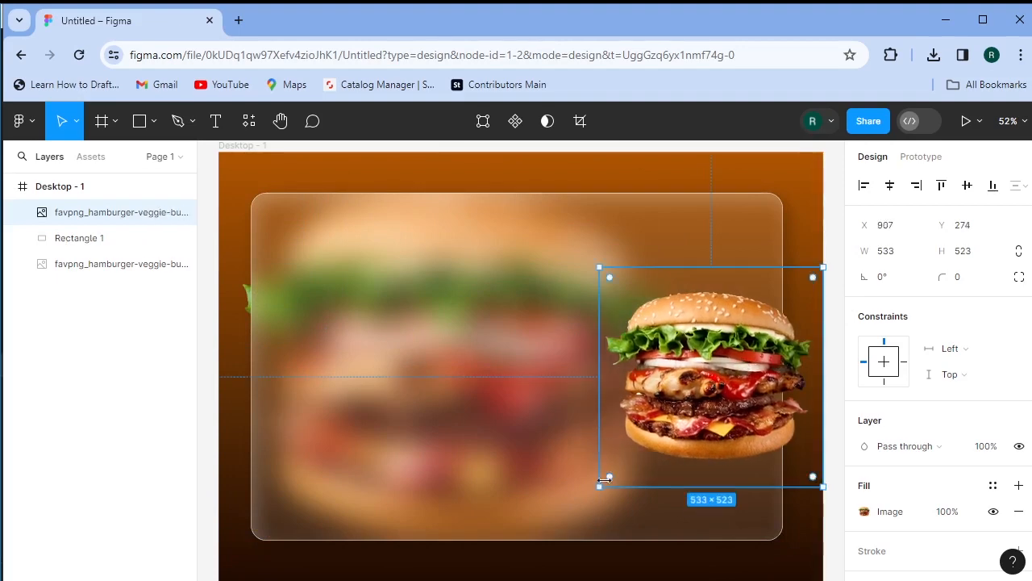
left_click_drag(601, 486, 503, 497)
left_click_drag(698, 466, 675, 456)
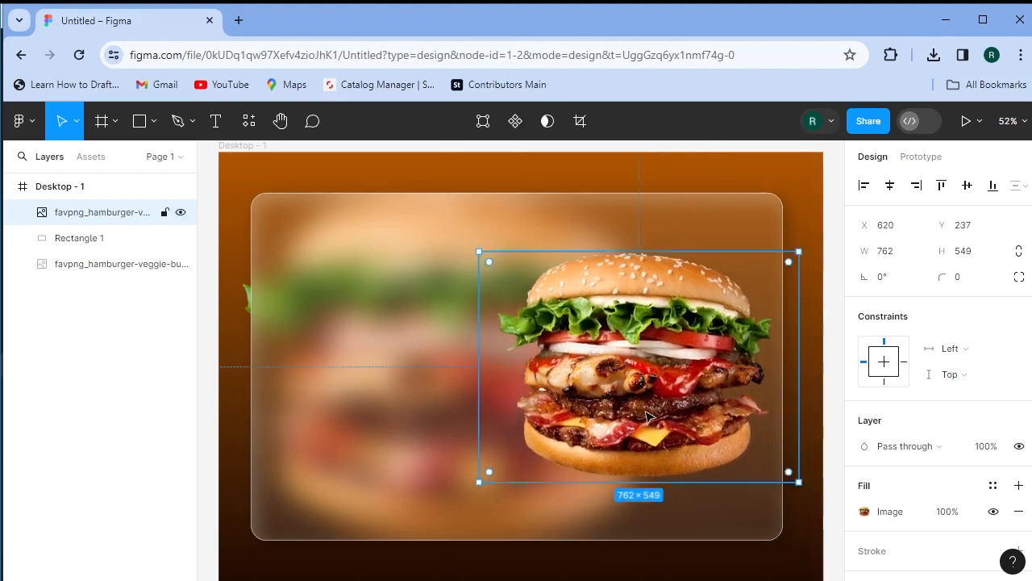
left_click_drag(648, 415, 649, 423)
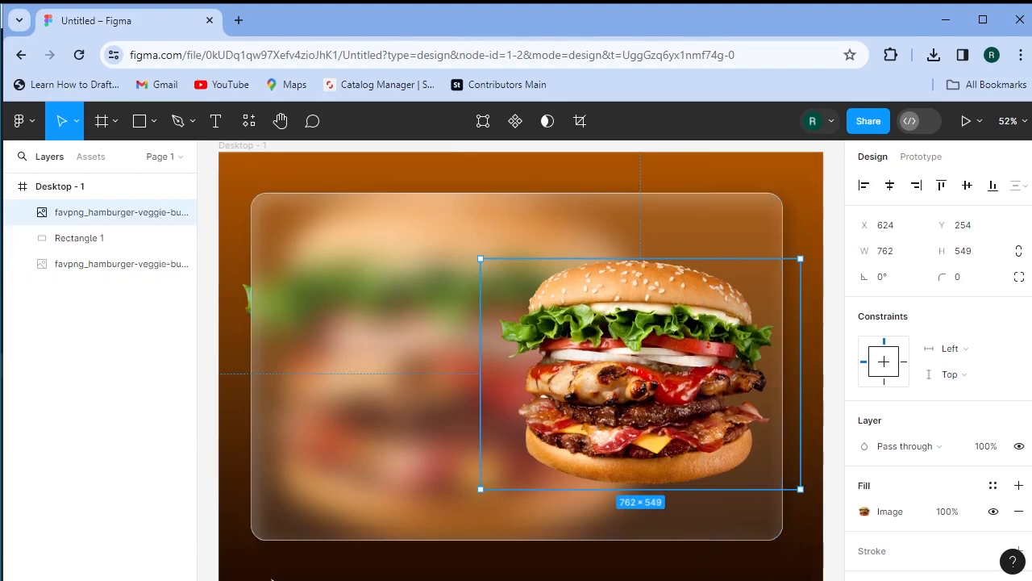
Step: Add the text SUPER DELICIOUS on the upper part of the glass panel and set its font size to 40
left_click(216, 121)
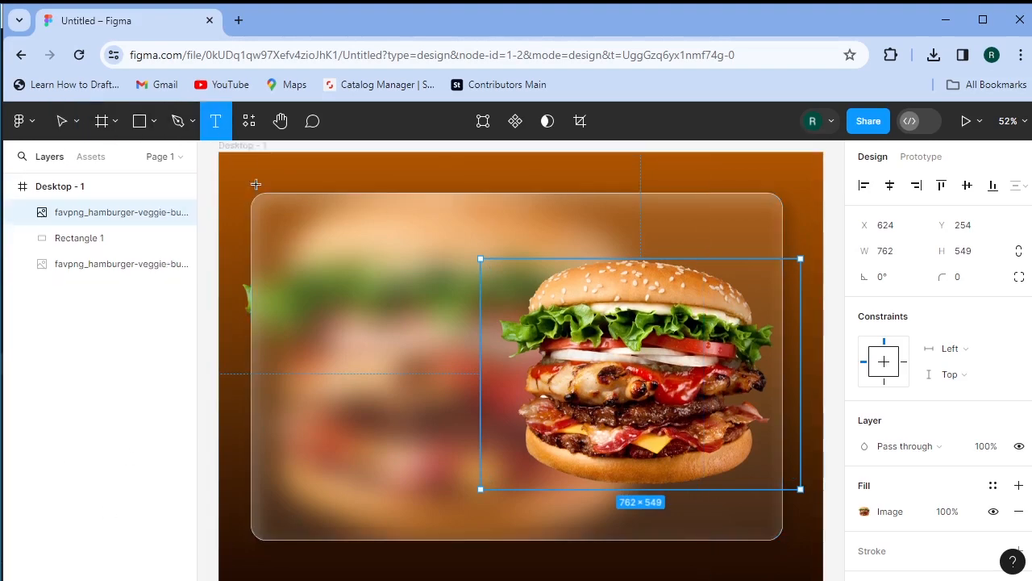
left_click(318, 240)
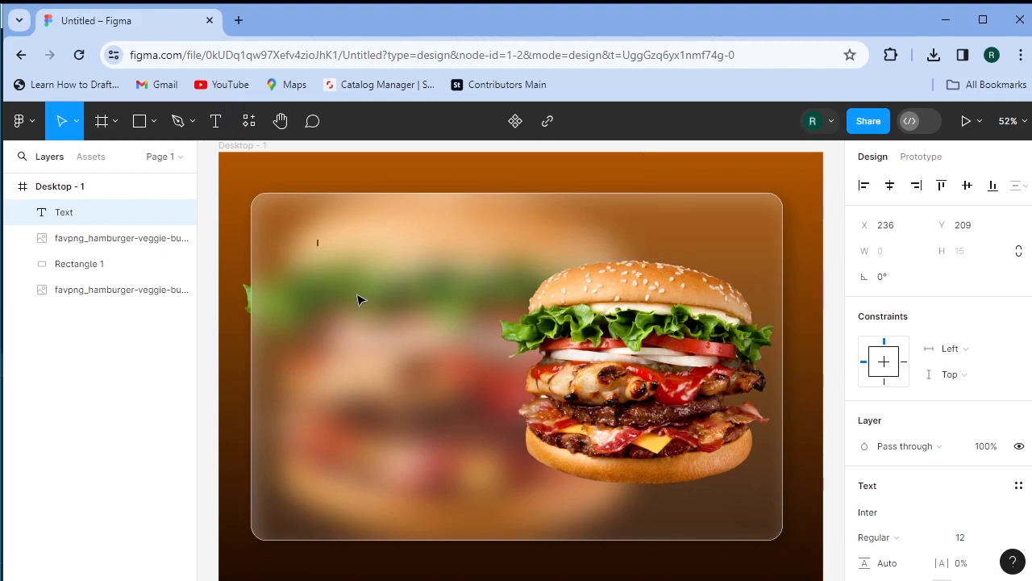
type("SUPER DELICIOUS")
scroll(994, 460, "down", 5)
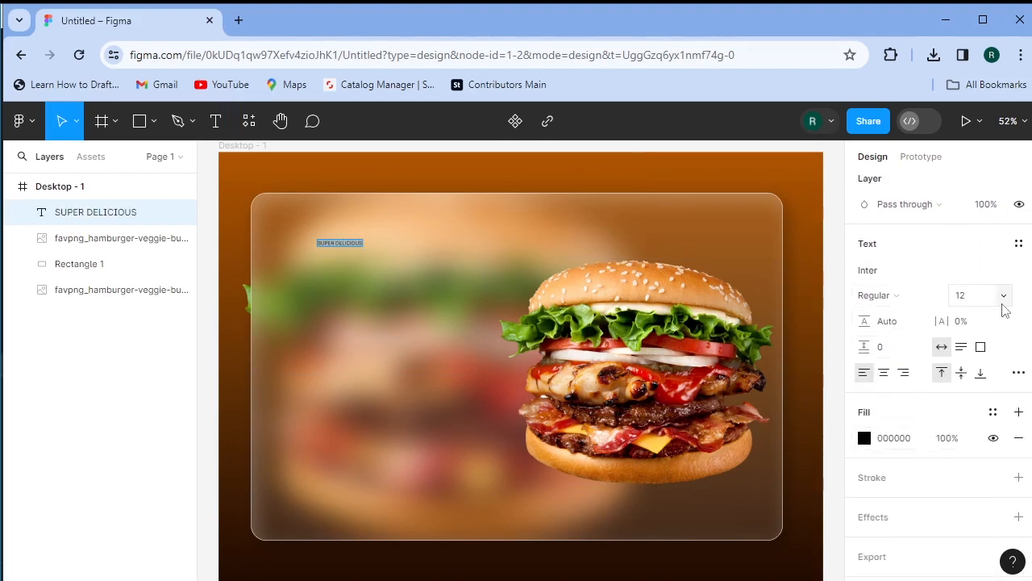
left_click(1004, 298)
left_click(983, 391)
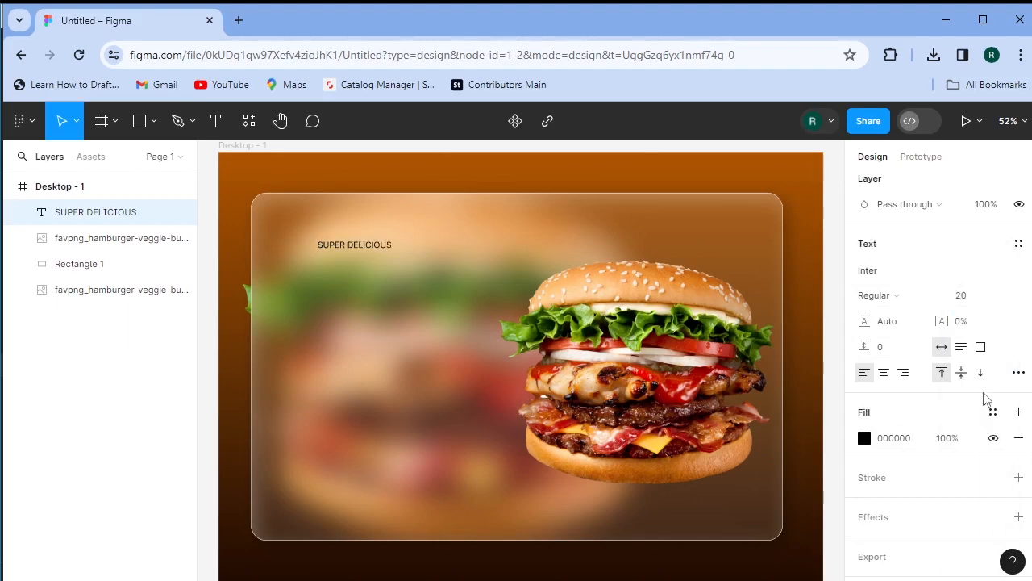
left_click(1003, 298)
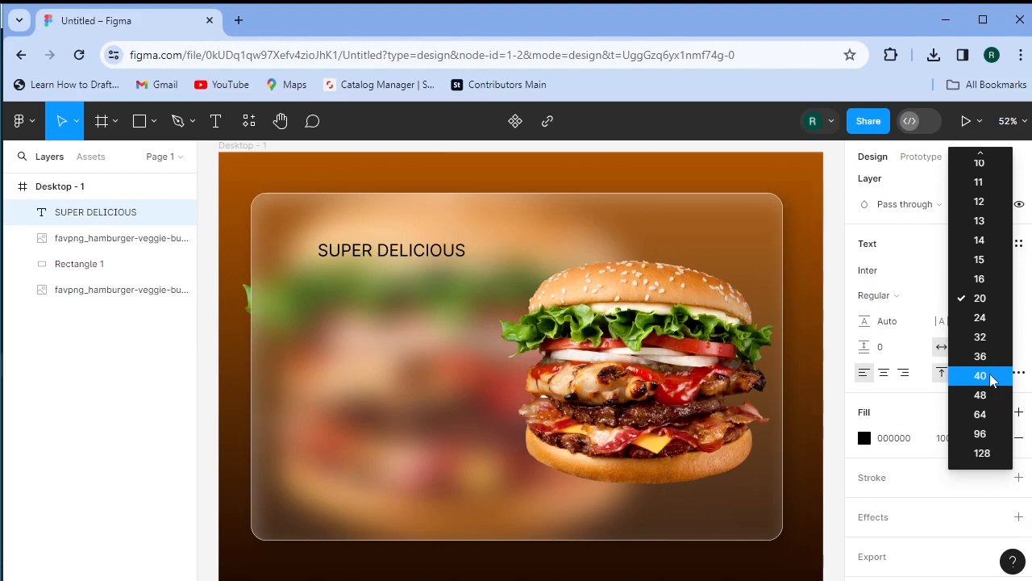
left_click(992, 379)
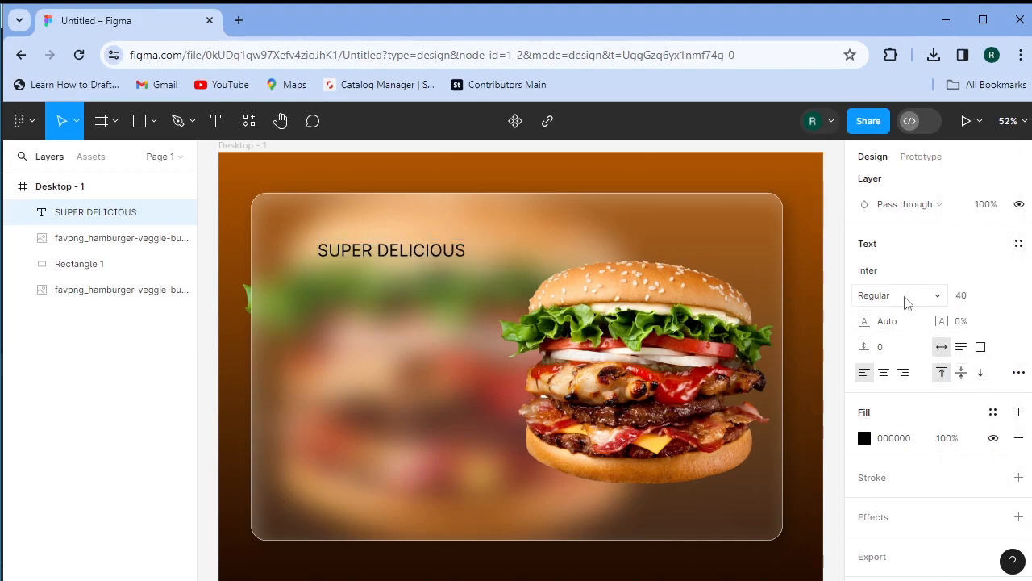
Step: Change the font of the SUPER DELICIOUS text to Jockey One
left_click(893, 276)
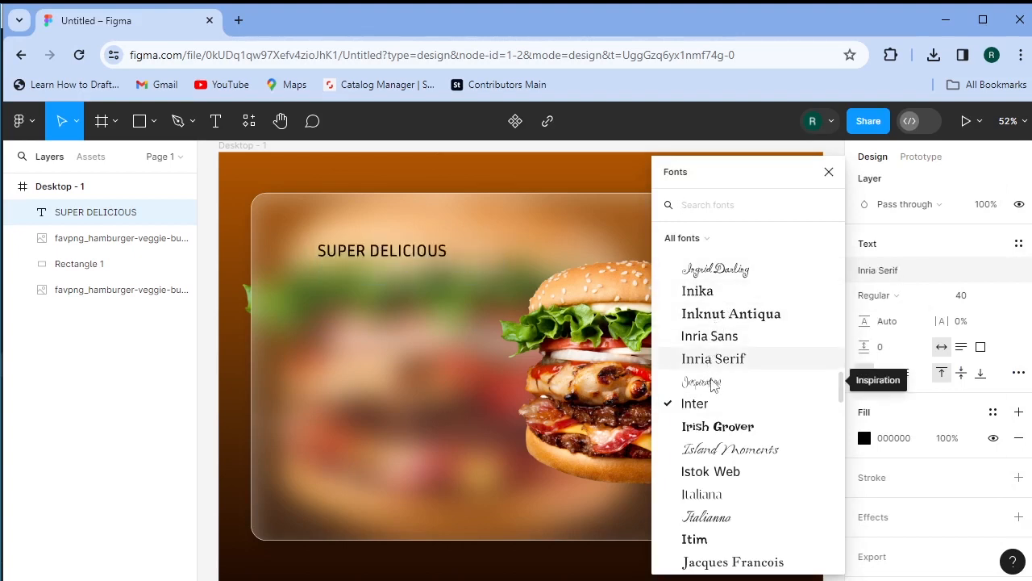
scroll(717, 423, "down", 4)
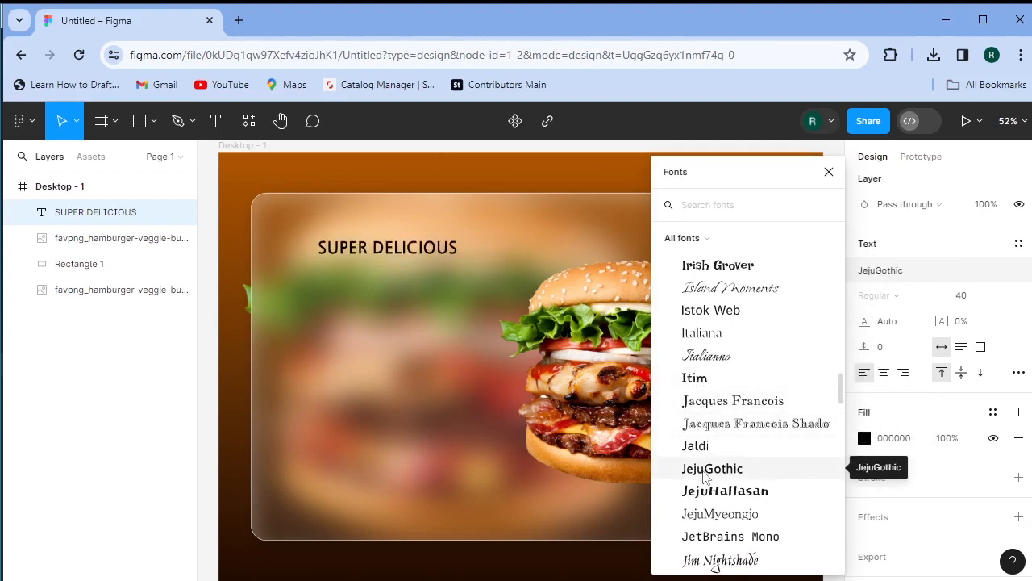
scroll(704, 476, "down", 4)
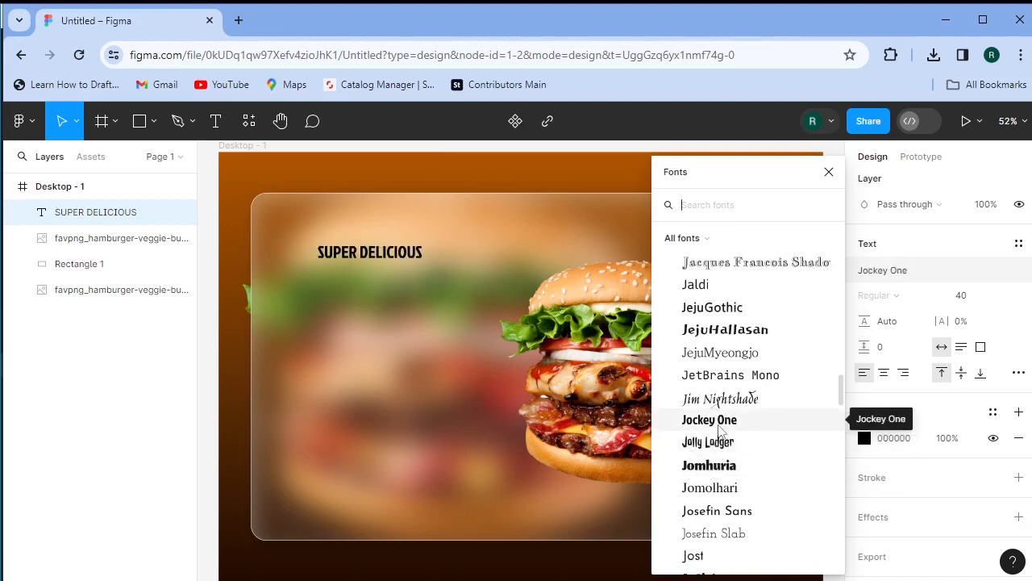
left_click(718, 426)
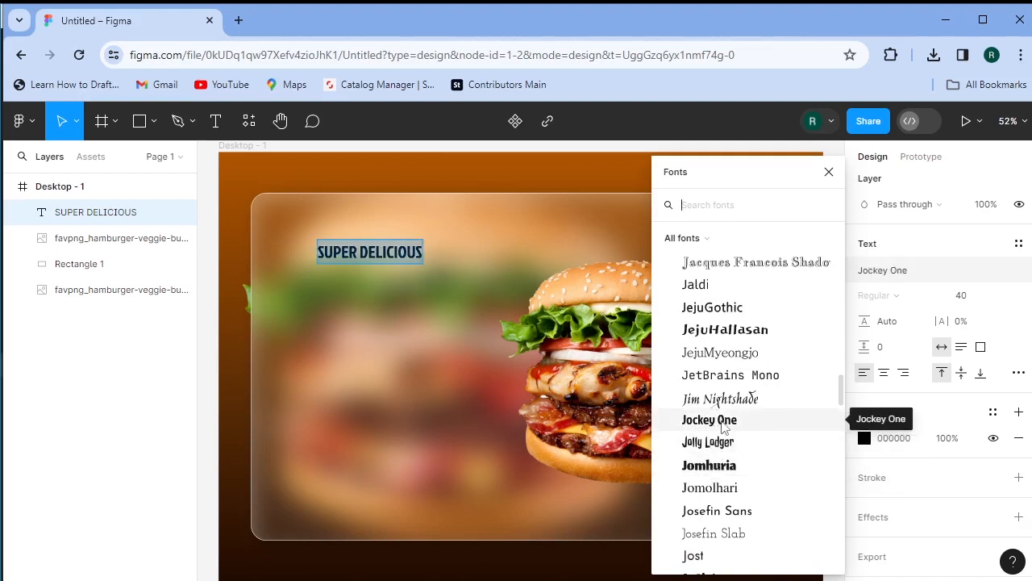
key("Escape")
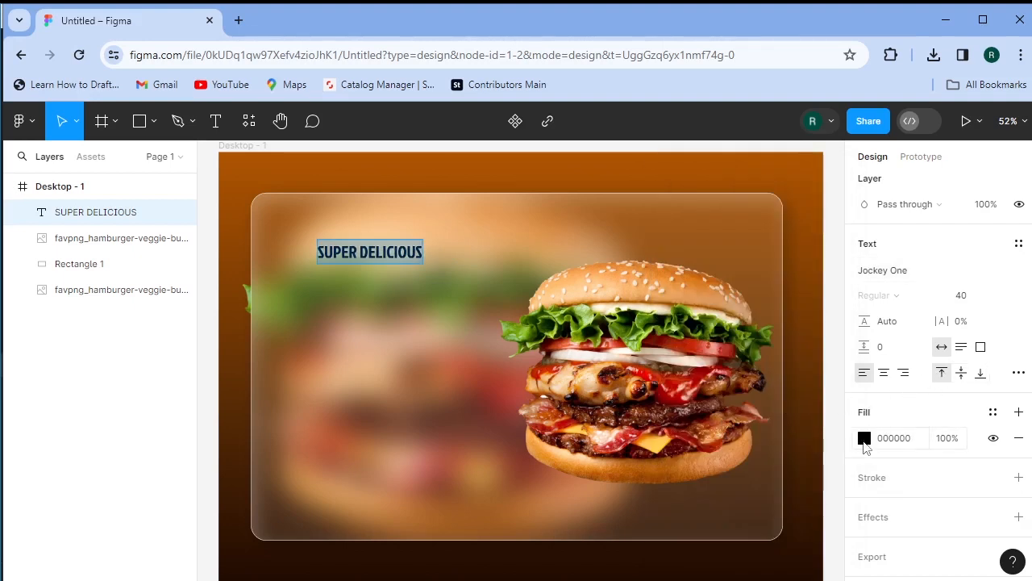
Step: Set the SUPER DELICIOUS text fill to white FFFFFF and its font size to 59
left_click(865, 438)
left_click_drag(711, 421, 625, 196)
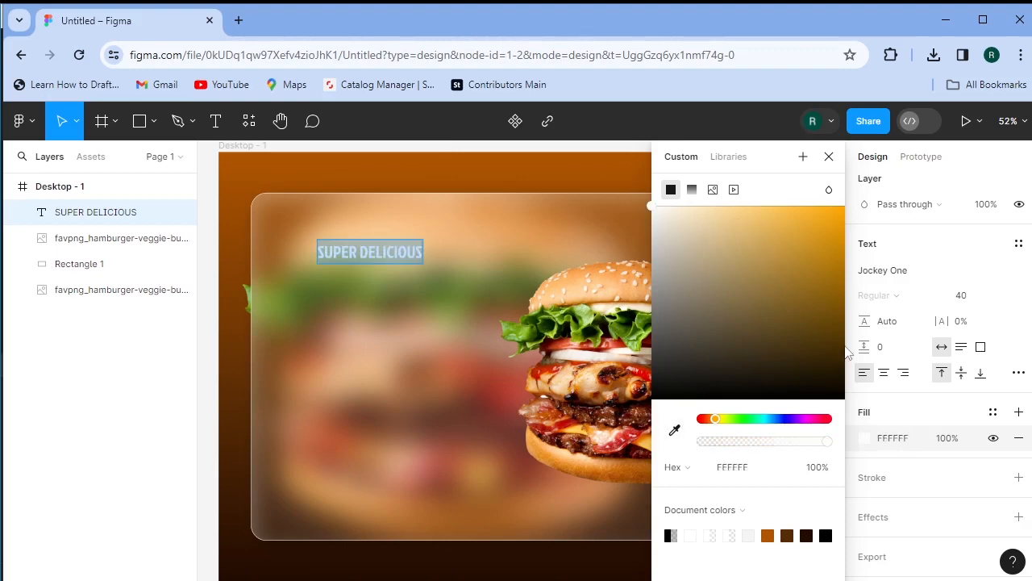
left_click(829, 157)
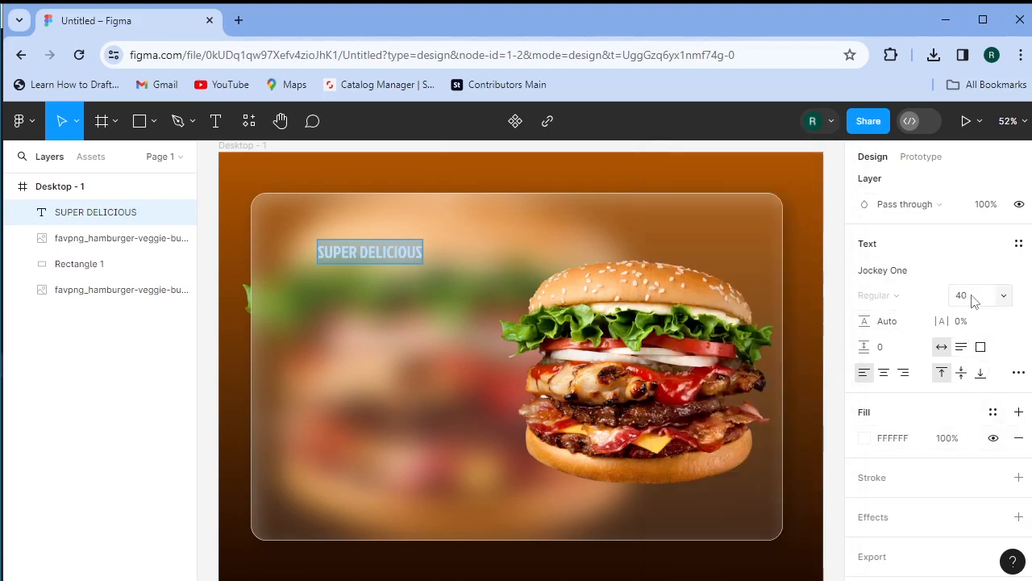
left_click_drag(968, 300, 997, 297)
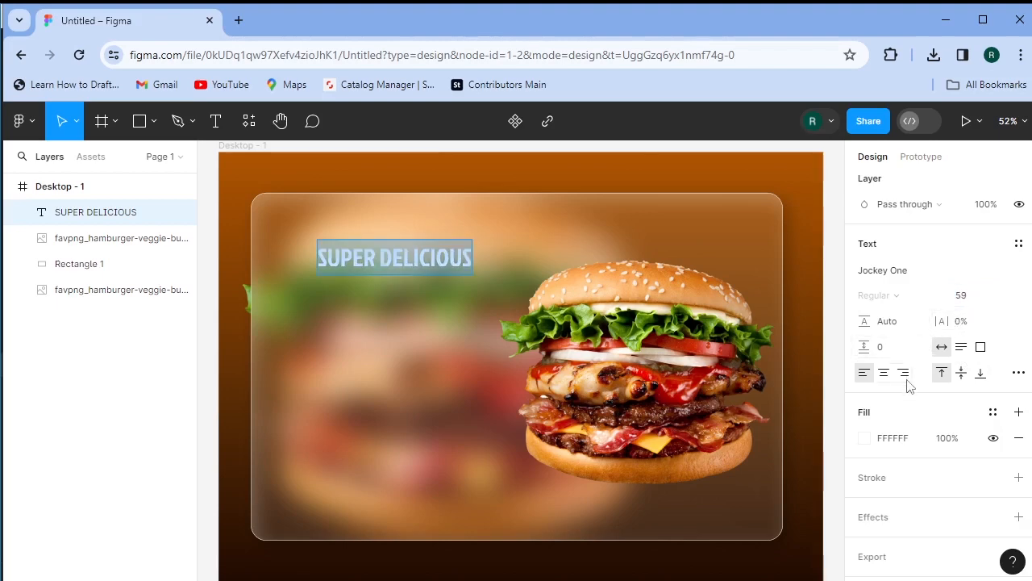
Step: Give the SUPER DELICIOUS text a drop shadow with X 10, Y 5 and blur about 11.7, and move it to about X 215, Y 213
scroll(890, 466, "down", 1)
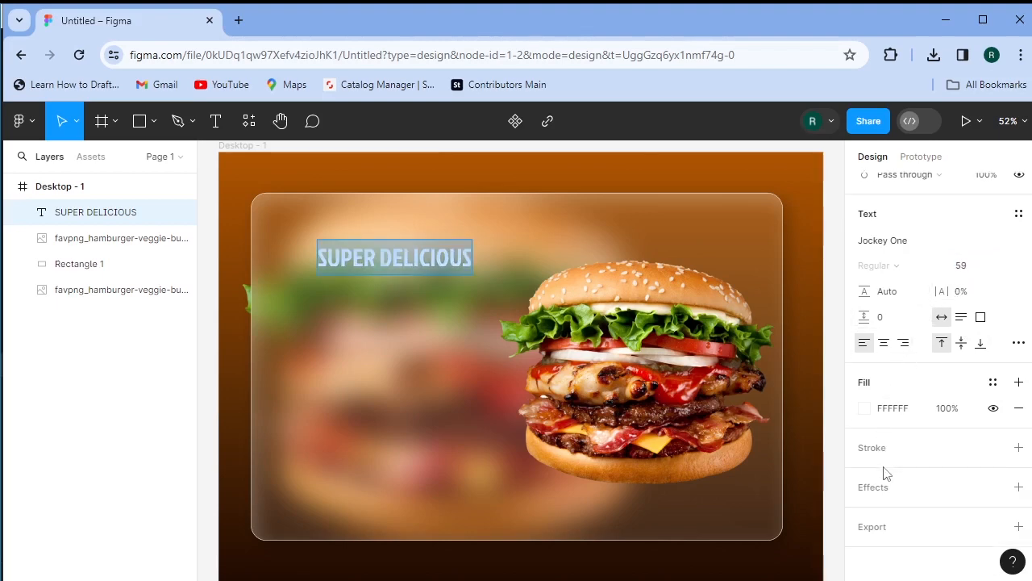
left_click(885, 489)
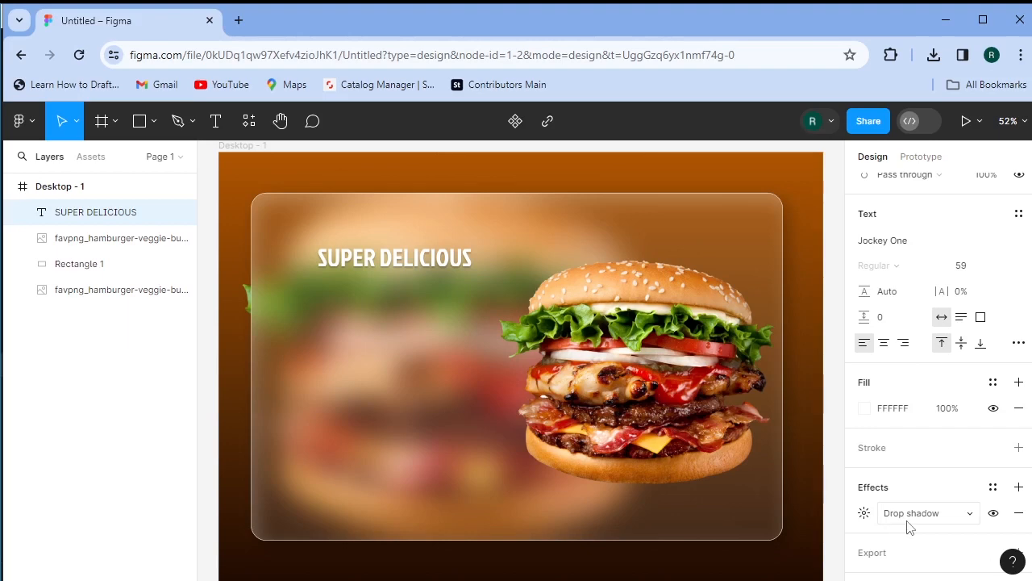
left_click(864, 519)
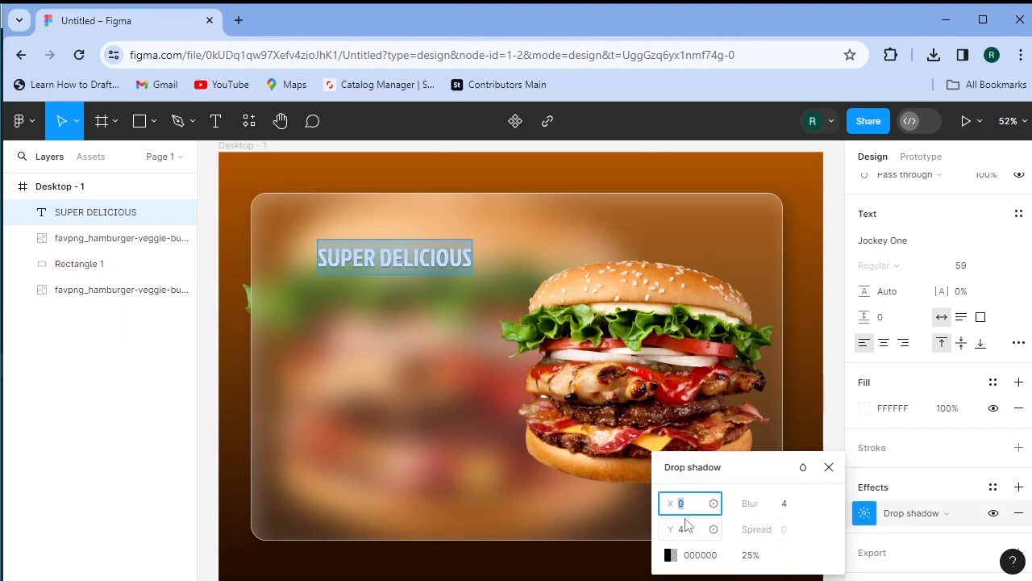
left_click_drag(684, 504, 678, 535)
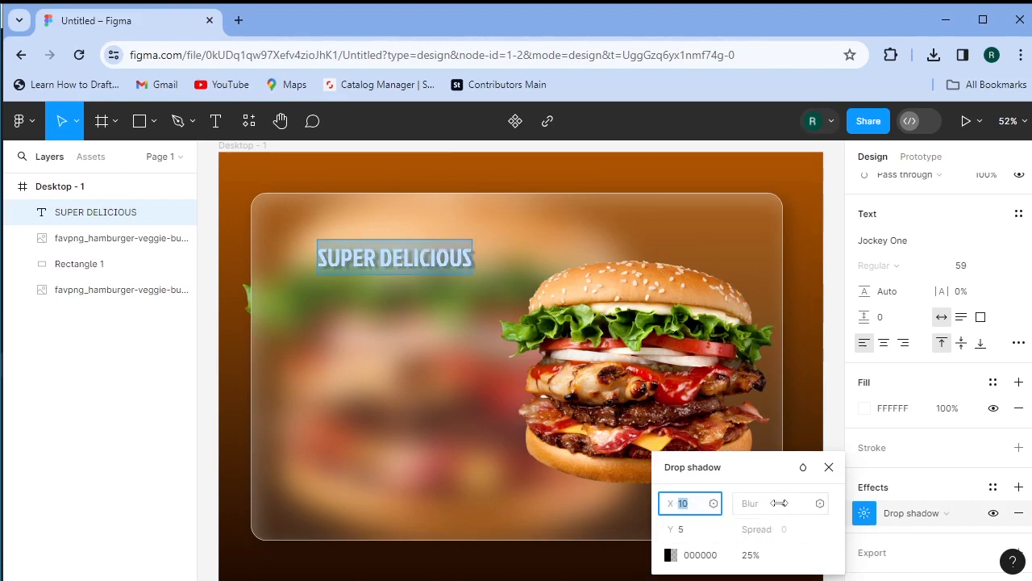
mouse_move(779, 502)
left_mouse_down()
mouse_move(904, 502)
mouse_move(765, 502)
left_mouse_up()
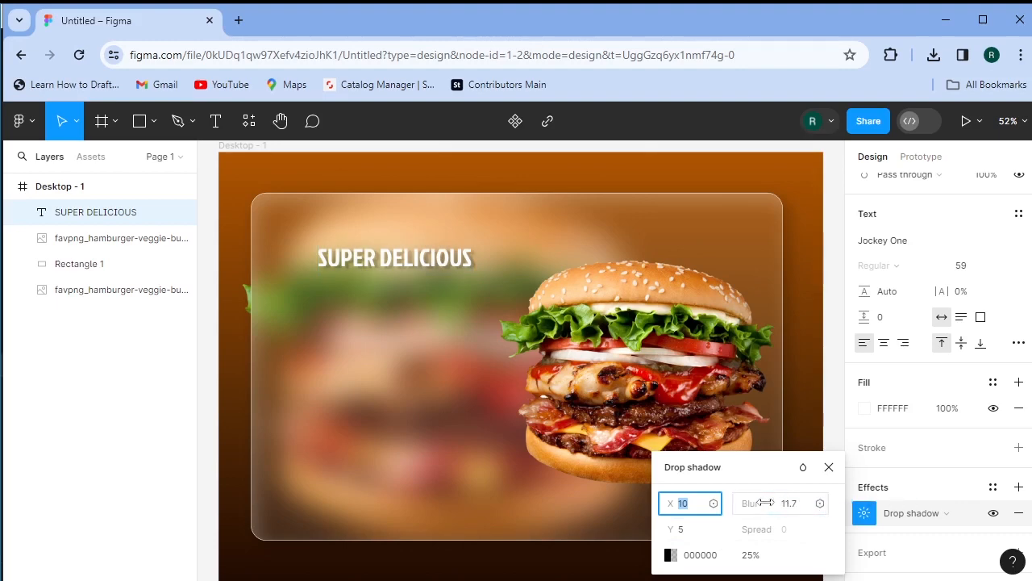
left_click(830, 468)
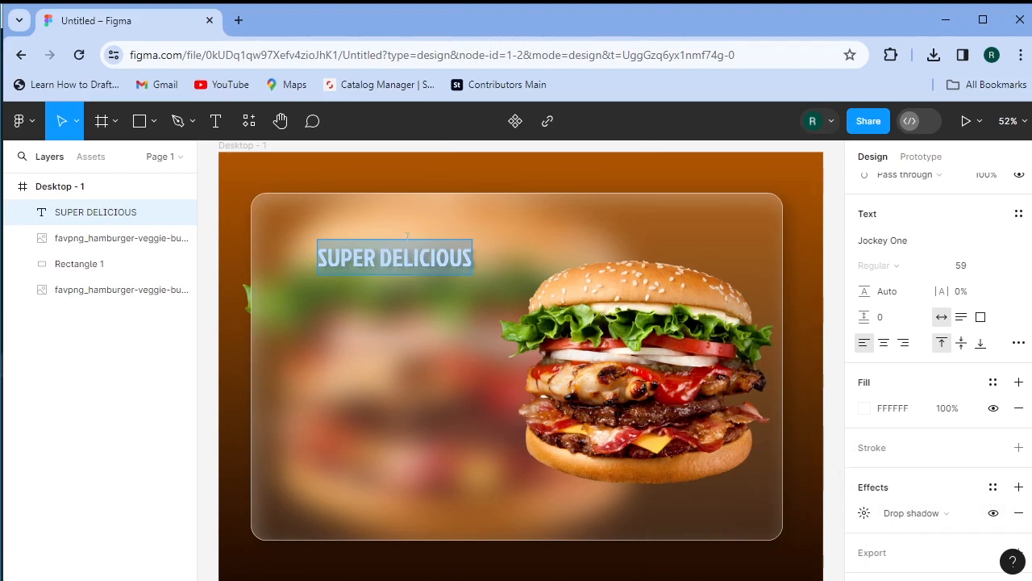
left_click(173, 414)
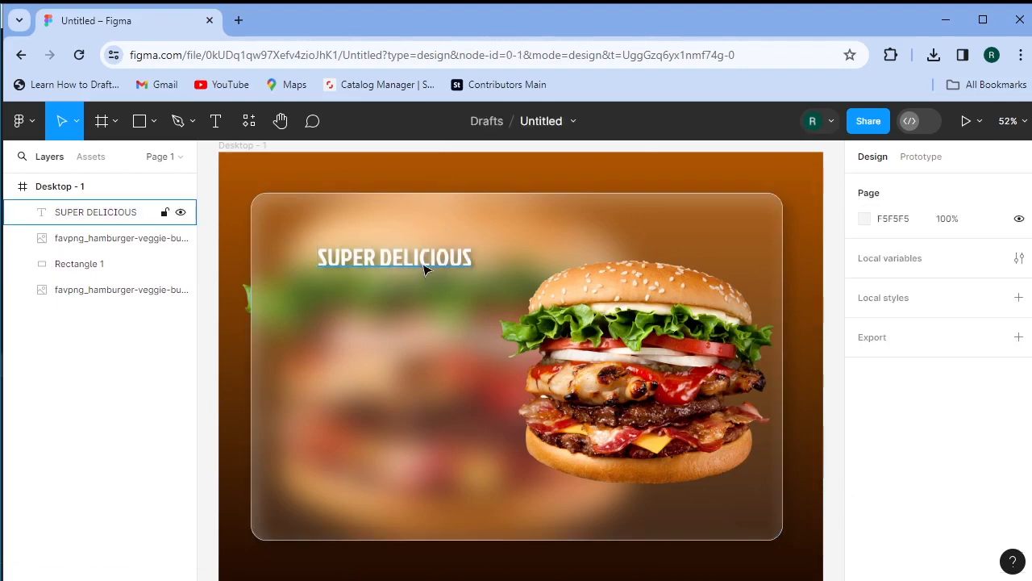
left_click_drag(425, 263, 414, 268)
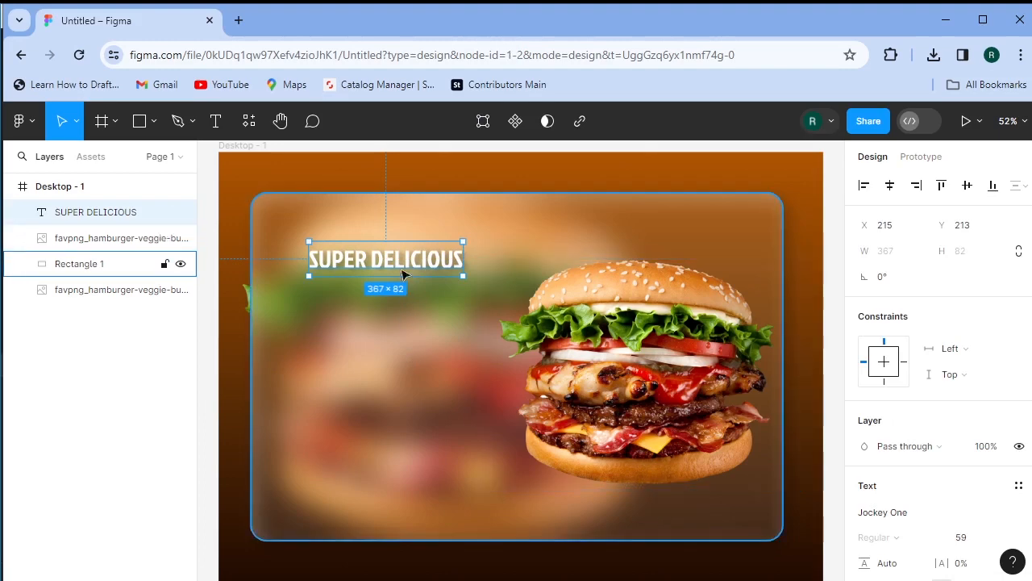
Step: Add a separate text BURGER below the SUPER DELICIOUS heading at about X 196, Y 443
left_click(215, 121)
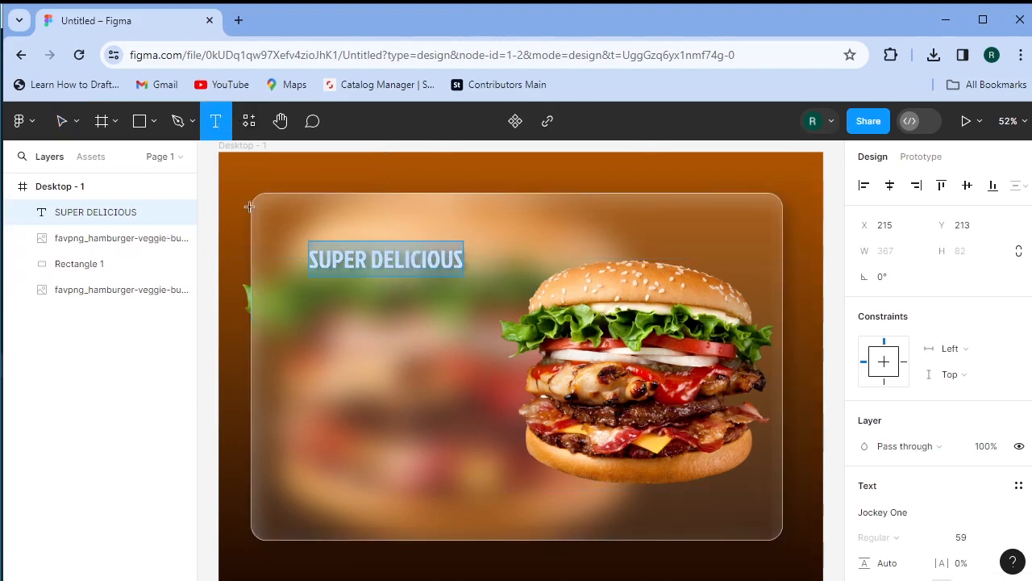
left_click(300, 338)
type("B")
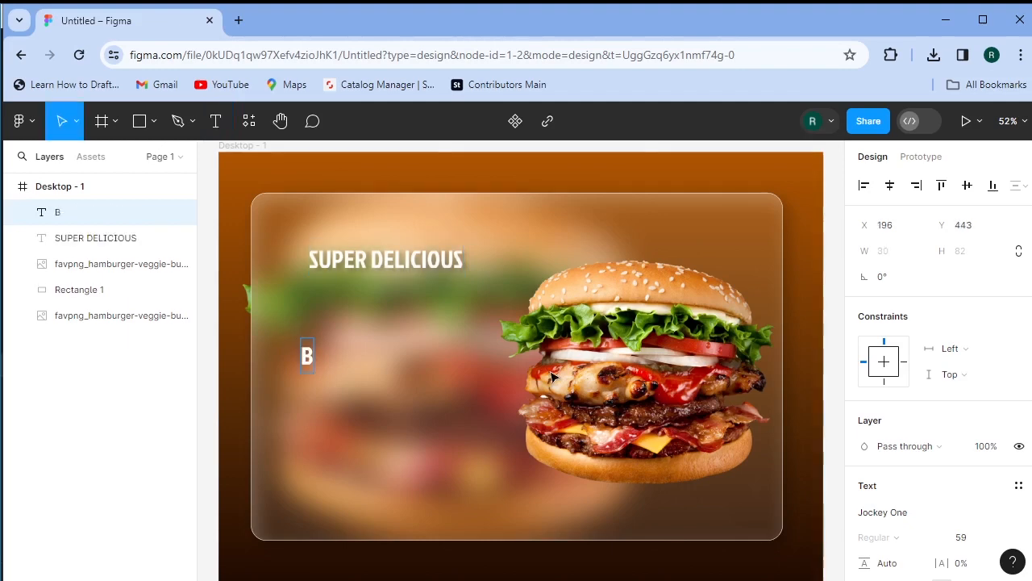
type("URGER")
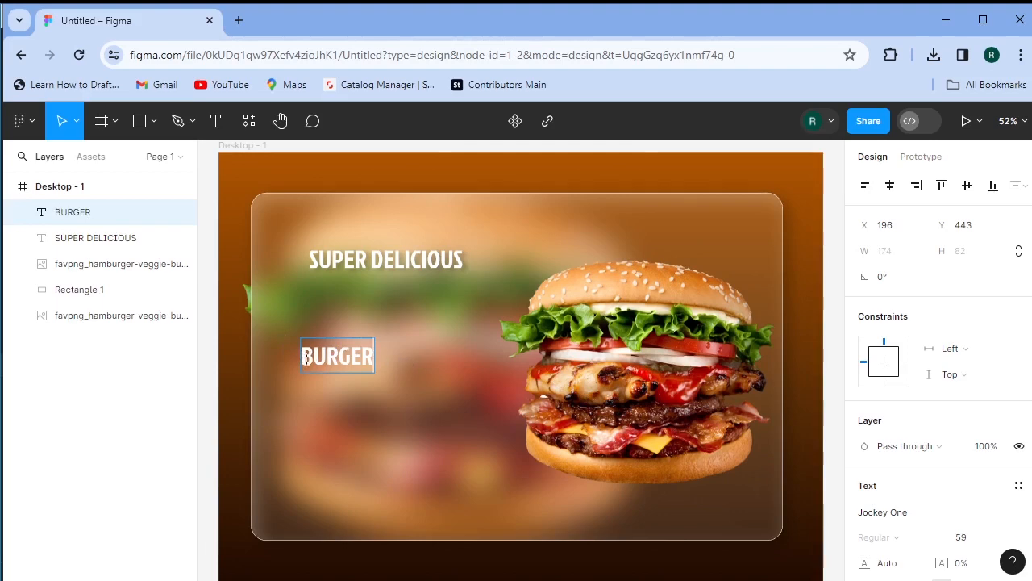
Step: Change the font of the whole BURGER text to Jolly Lodger
left_click_drag(306, 357, 375, 359)
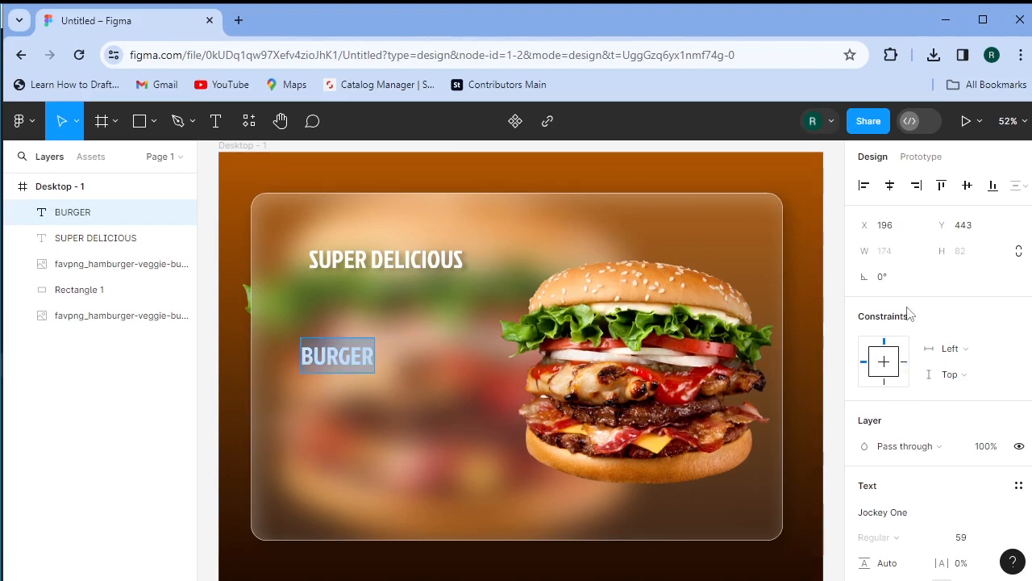
scroll(963, 425, "down", 3)
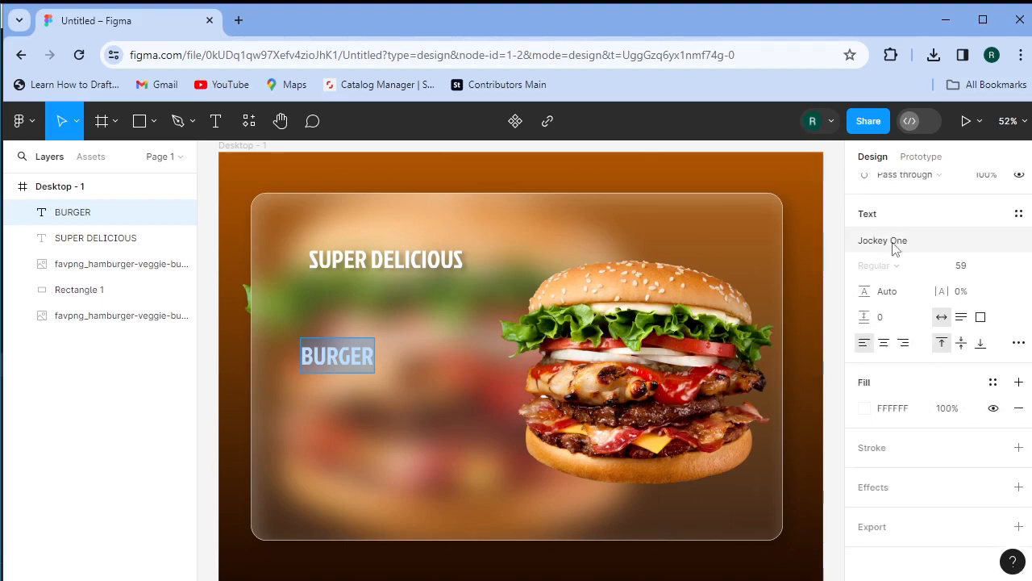
left_click(893, 247)
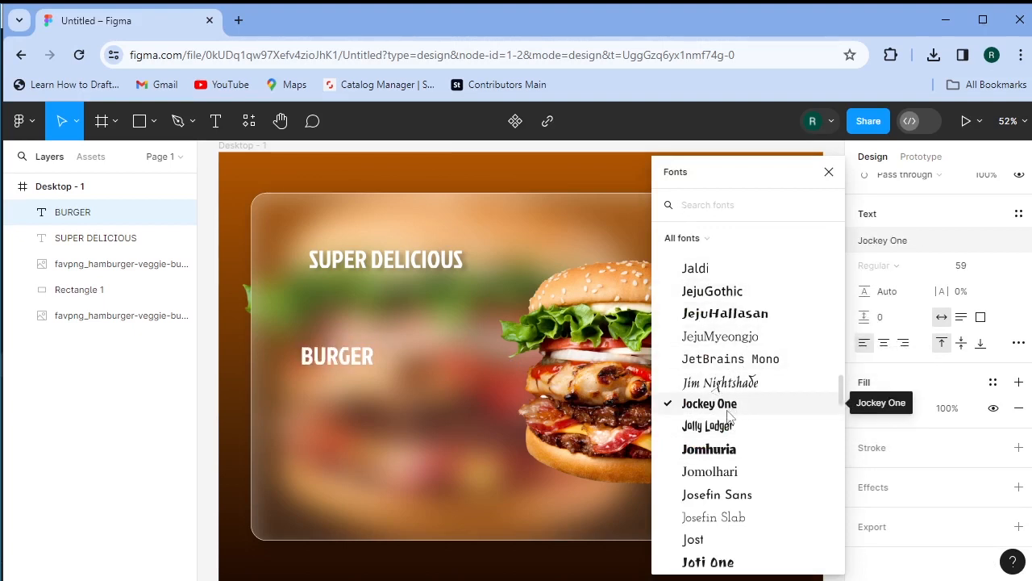
left_click(722, 429)
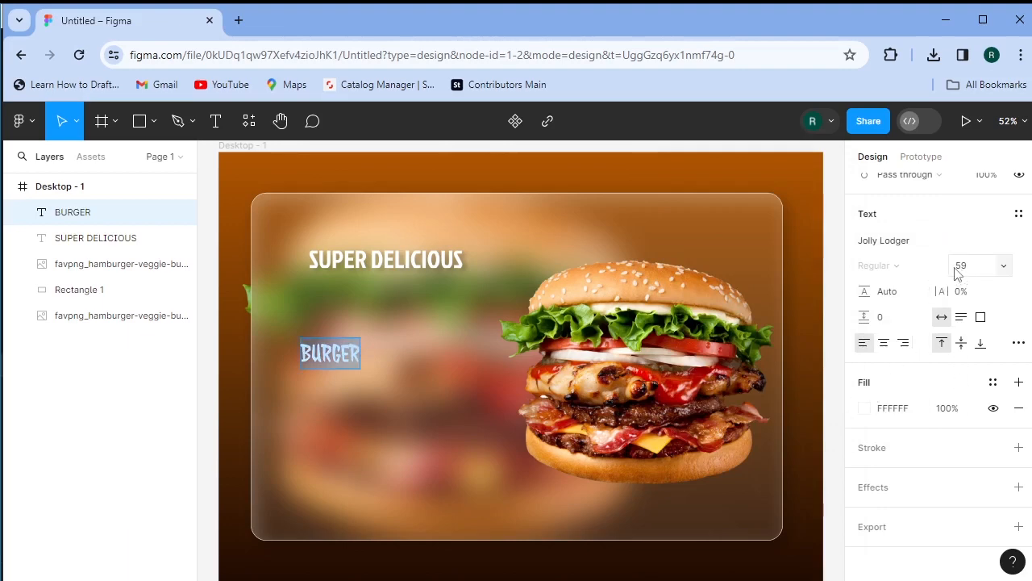
Step: Set the BURGER text's font size to 195 and move it up beneath SUPER DELICIOUS at about X 186, Y 295
left_click_drag(954, 266, 20, 267)
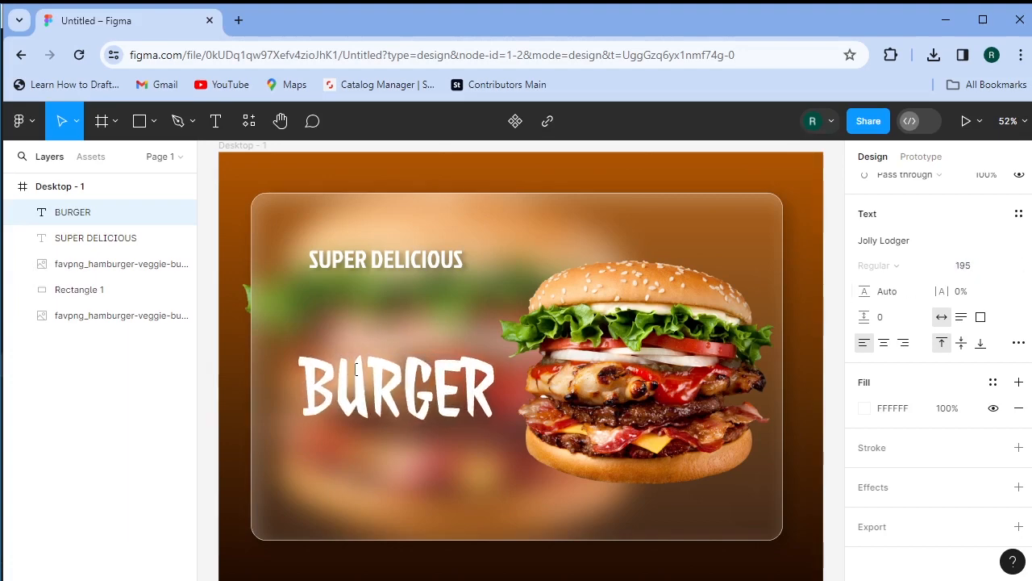
left_click(184, 449)
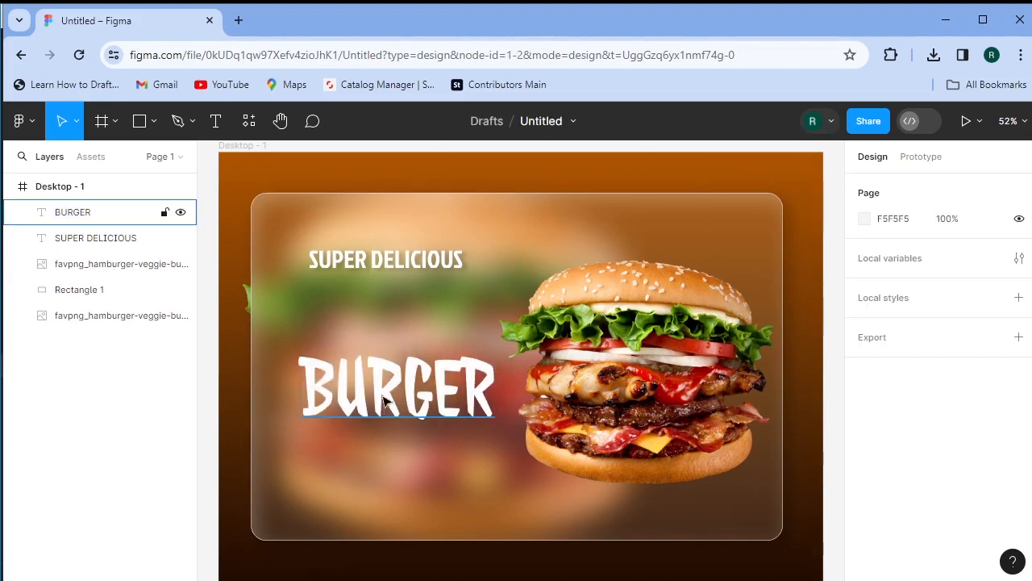
left_click_drag(387, 403, 380, 342)
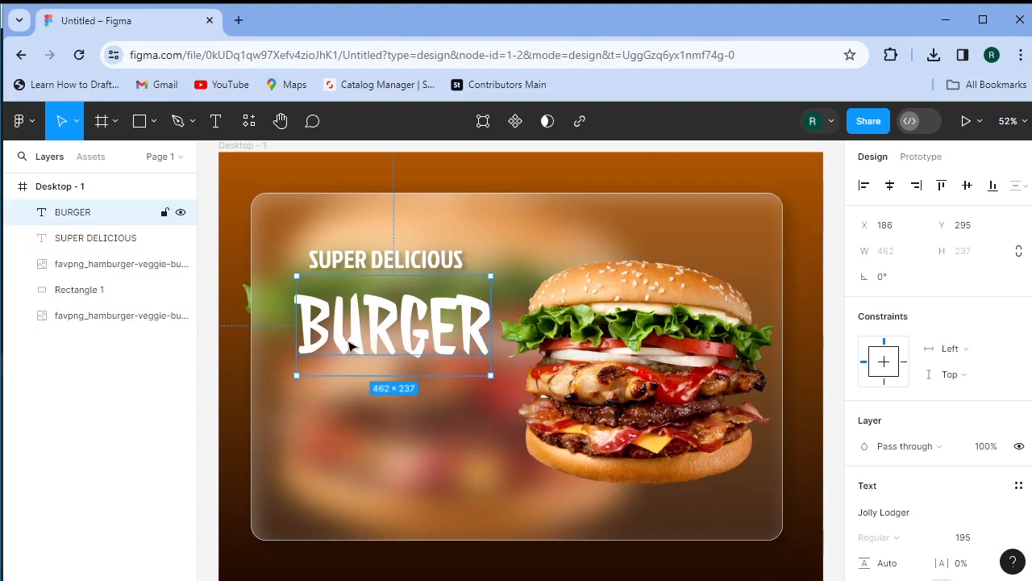
Step: Change the font of the whole BURGER text to Karantina
left_click(216, 123)
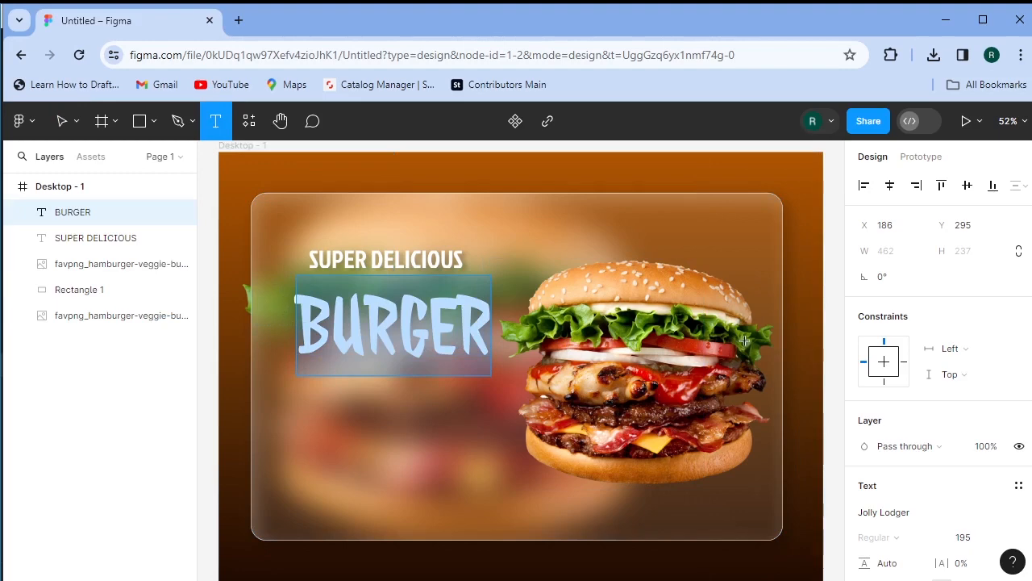
scroll(959, 347, "down", 4)
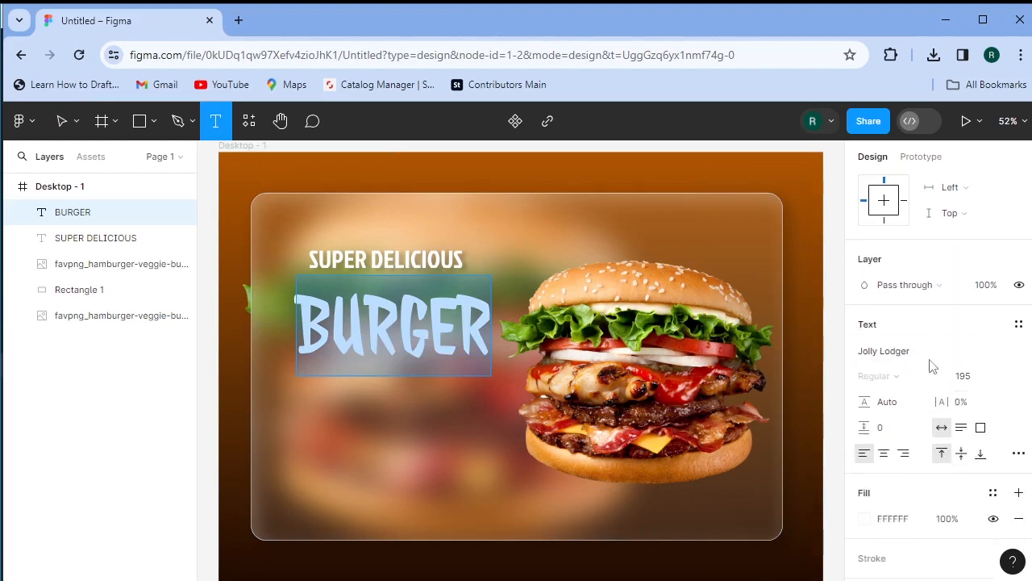
left_click(901, 352)
scroll(768, 442, "down", 5)
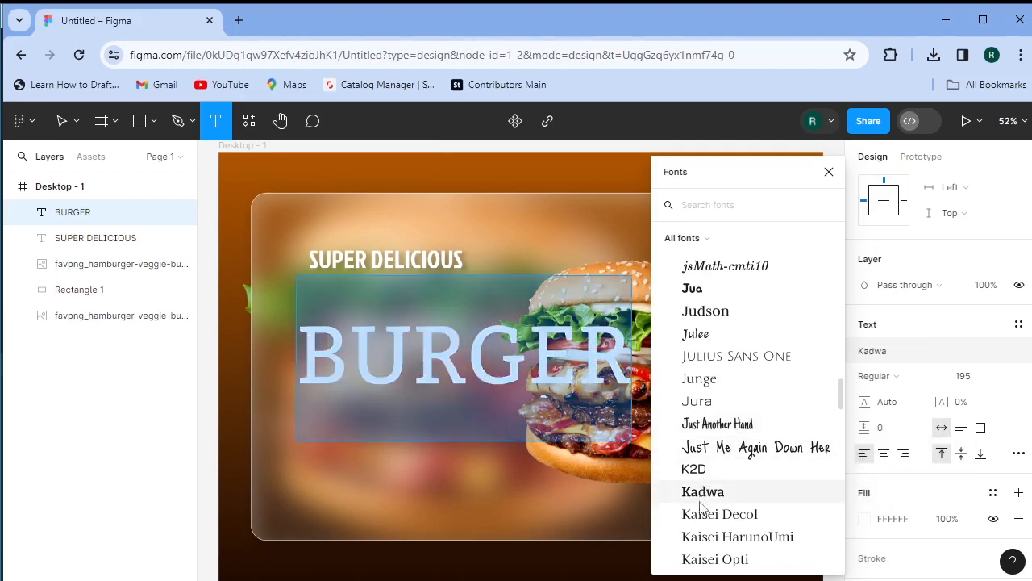
scroll(701, 506, "down", 3)
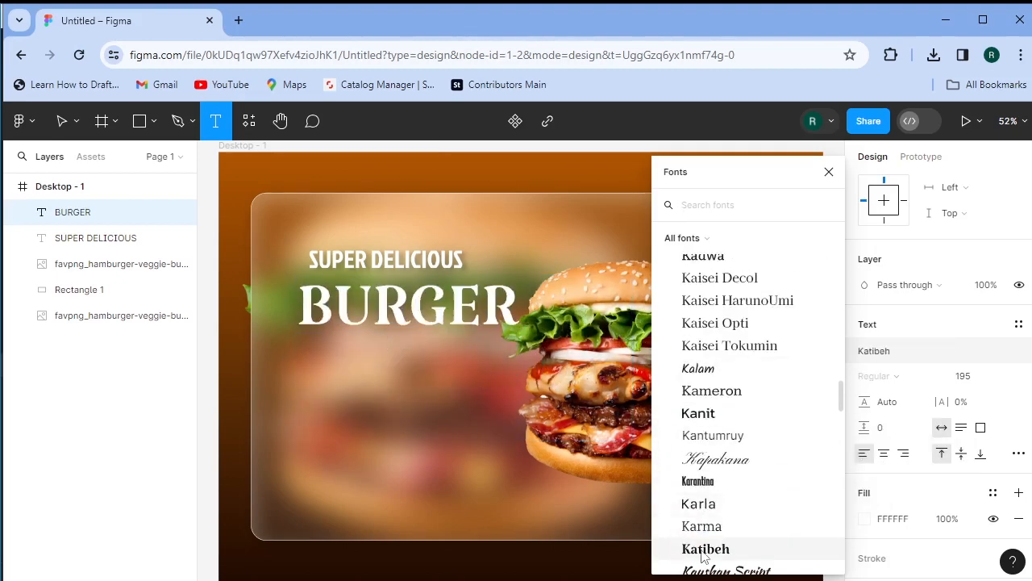
left_click(698, 482)
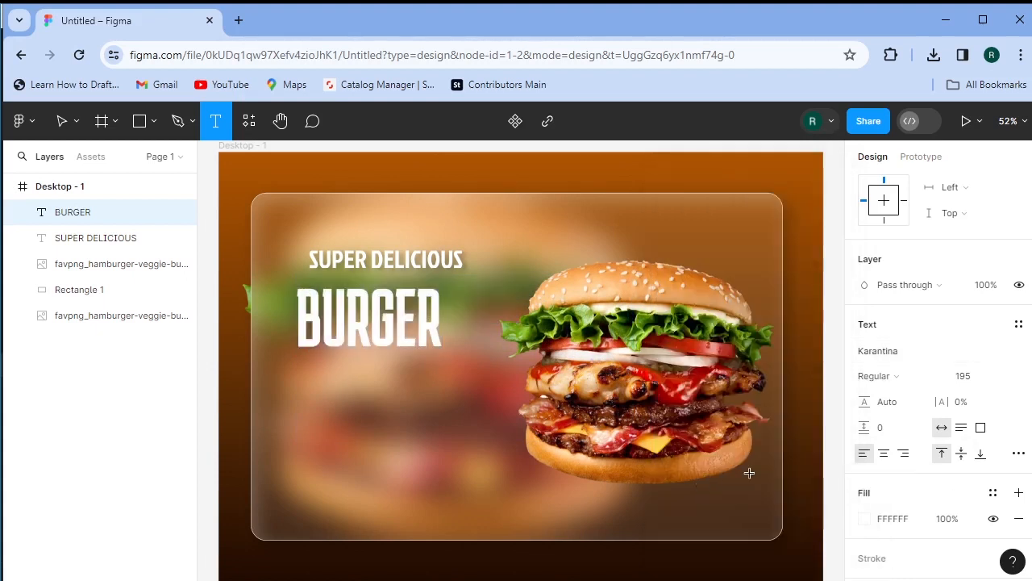
Step: Set the BURGER text's font size to 223 and shift it slightly right and up below the SUPER DELICIOUS heading
scroll(857, 422, "down", 1)
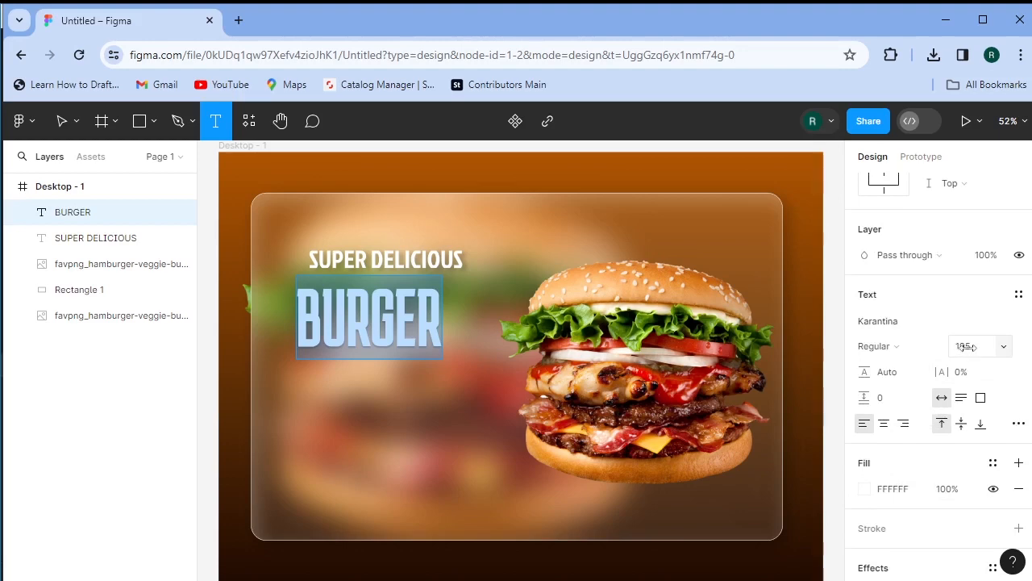
left_click_drag(968, 346, 1009, 346)
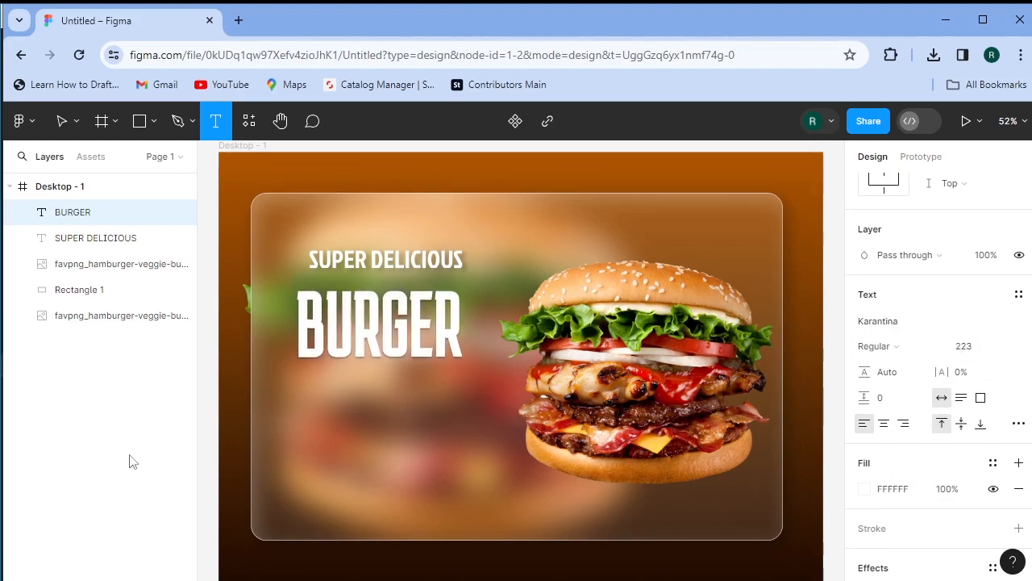
double_click(367, 334)
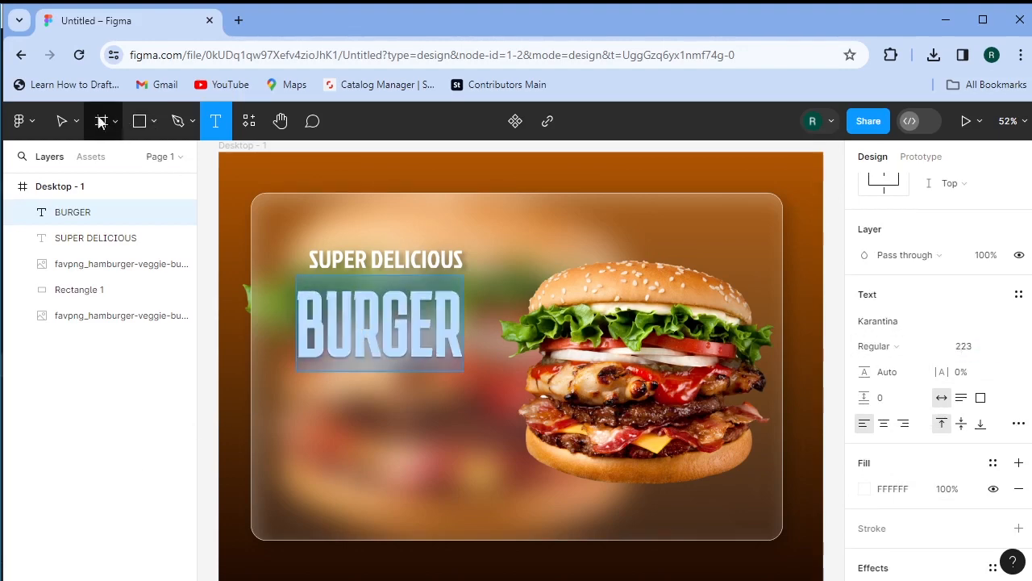
left_click(62, 121)
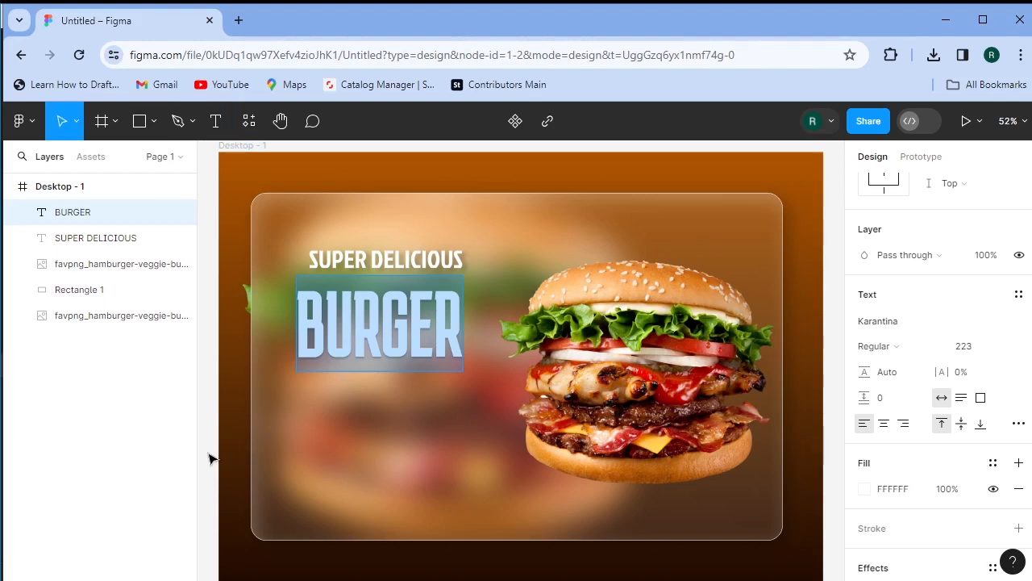
left_click(371, 364)
mouse_move(371, 364)
left_mouse_down()
mouse_move(379, 348)
mouse_move(379, 361)
left_mouse_up()
Step: Move the SUPER DELICIOUS text down close above BURGER and nudge it to line up with BURGER's left edge
left_click_drag(416, 260, 416, 268)
key("Left")
key("Left")
key("Left")
key("Left")
key("Left")
key("Left")
key("Left")
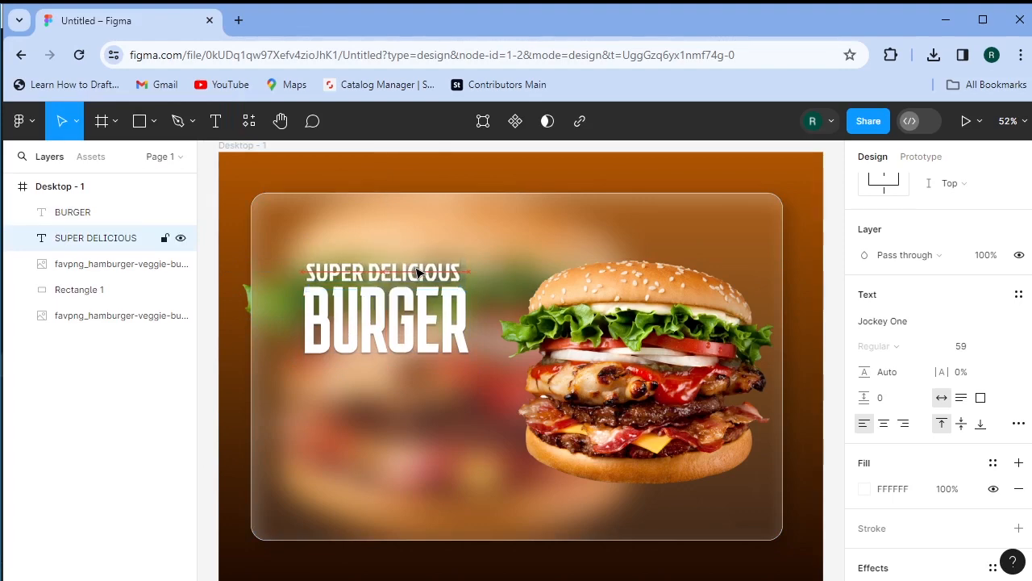
key("Up")
key("Up")
key("Up")
key("Up")
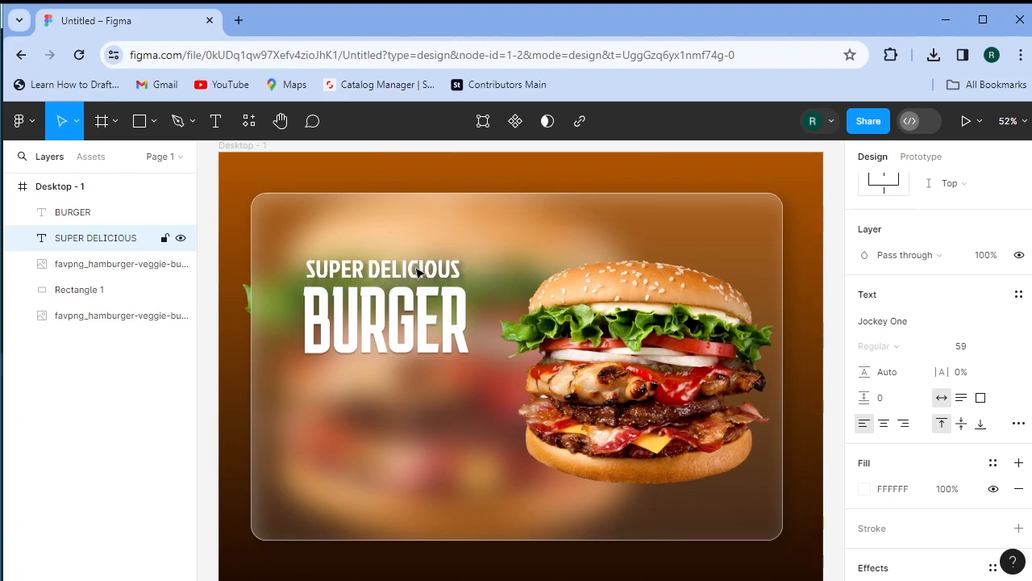
left_click(168, 474)
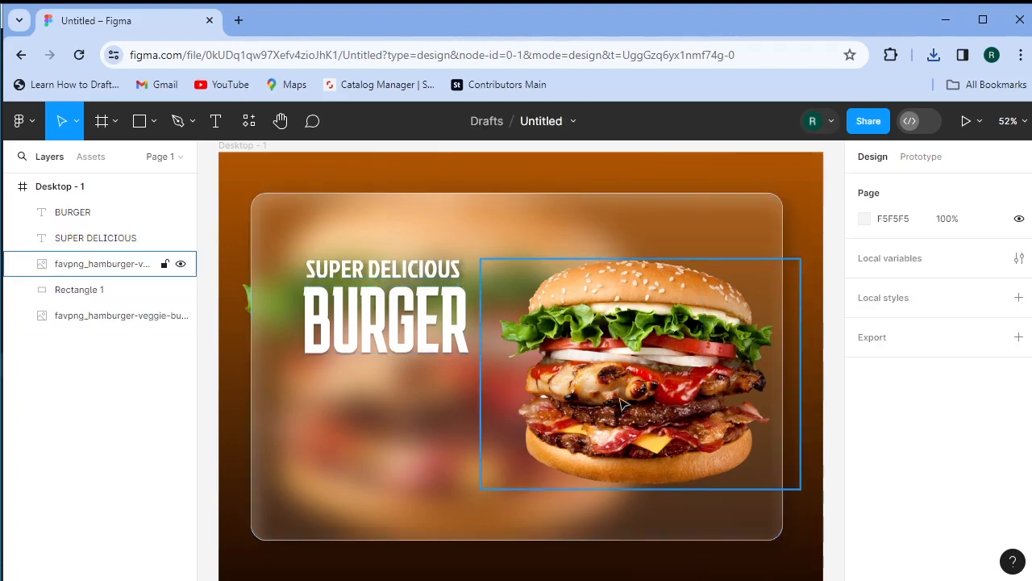
Step: Draw a circle about 197 × 197 and place it over the burger's upper-left side at about X 664, Y 156
left_click(157, 120)
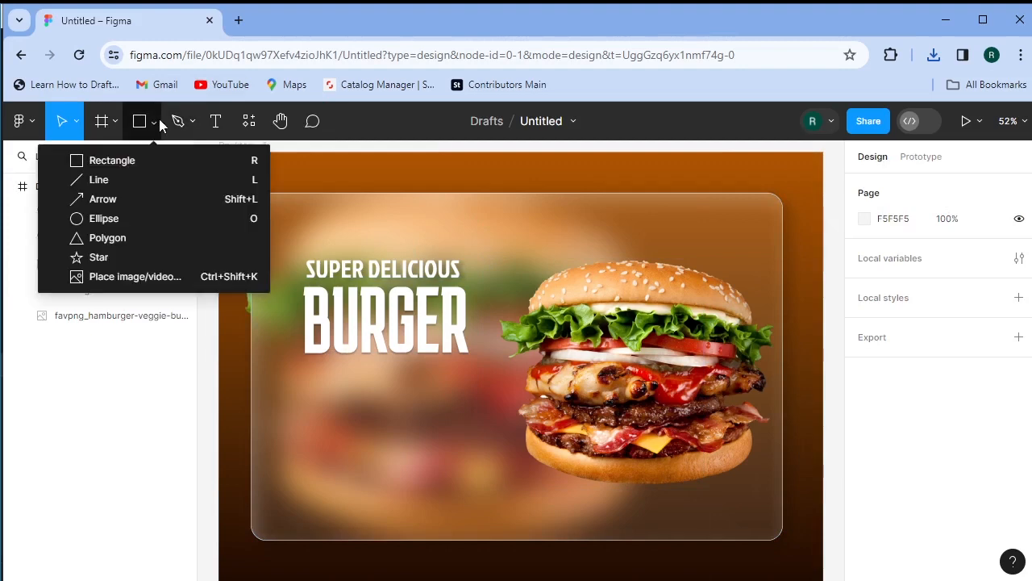
left_click(164, 219)
left_click_drag(533, 236, 616, 320)
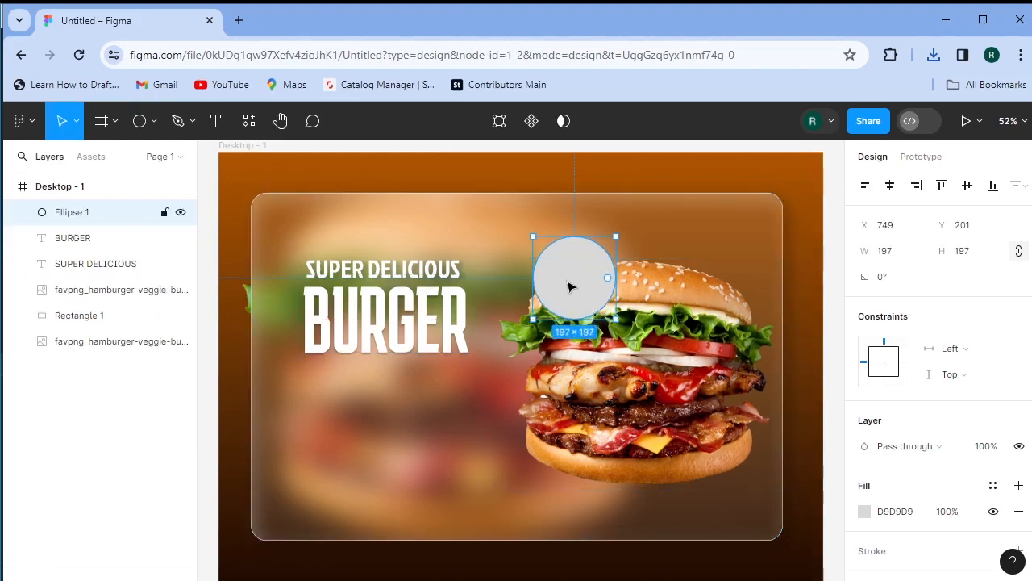
left_click_drag(571, 283, 538, 267)
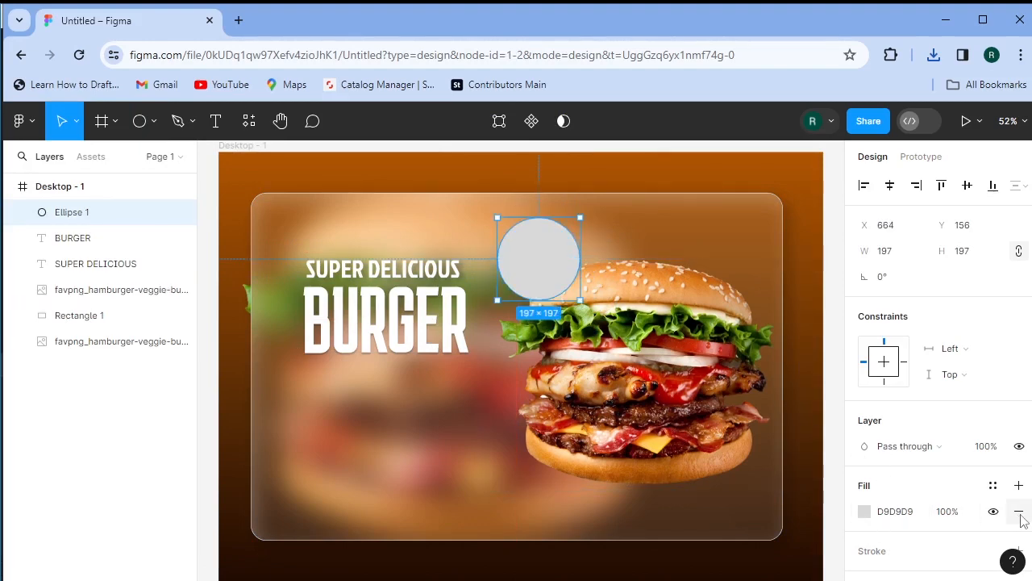
Step: Remove the circle's fill and give it an inside stroke in red C20202 with a weight of 20
scroll(1008, 517, "down", 2)
left_click(891, 477)
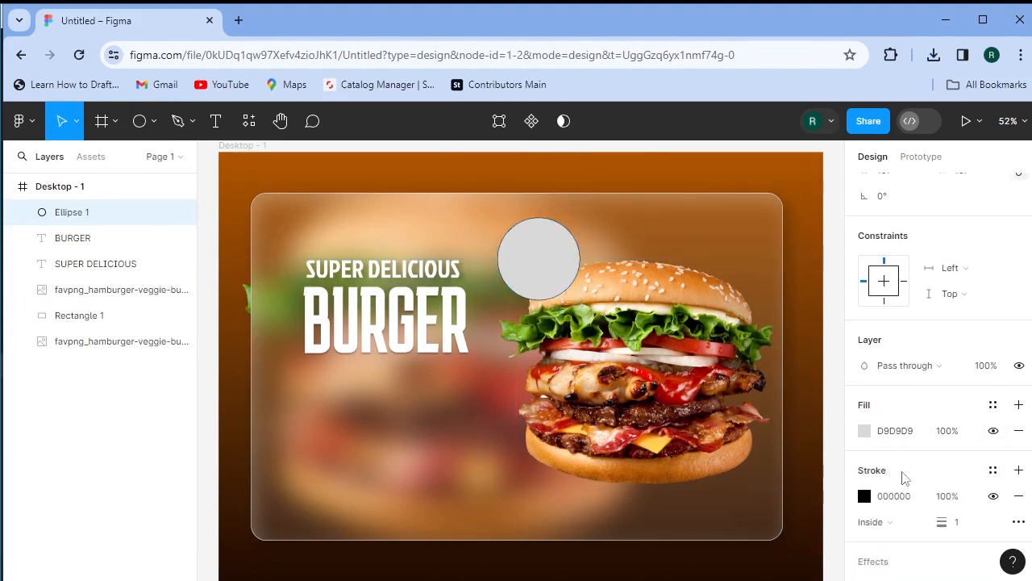
left_click(1019, 432)
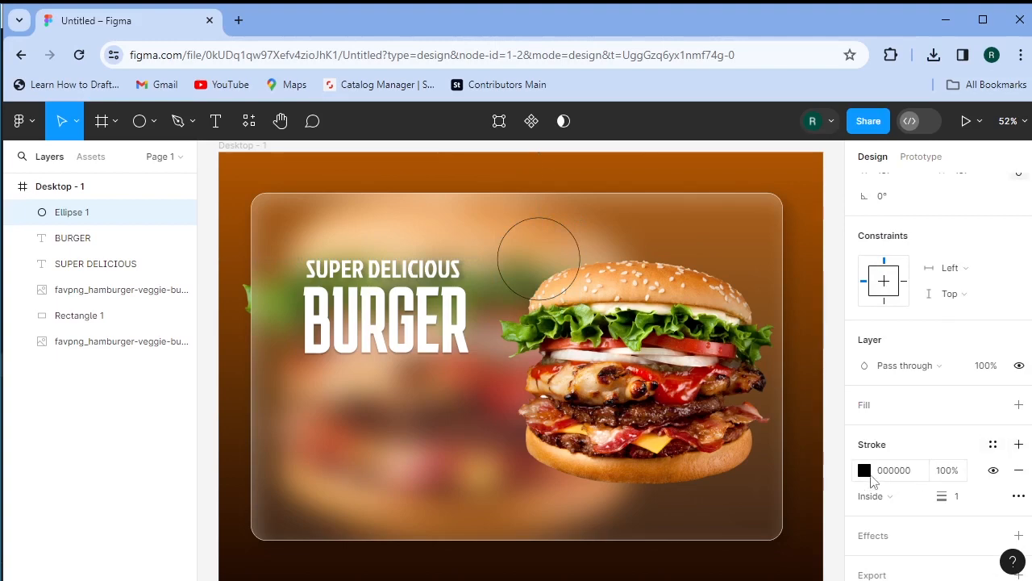
left_click(867, 475)
mouse_move(822, 265)
left_mouse_down()
mouse_move(843, 203)
mouse_move(839, 272)
mouse_move(843, 256)
left_mouse_up()
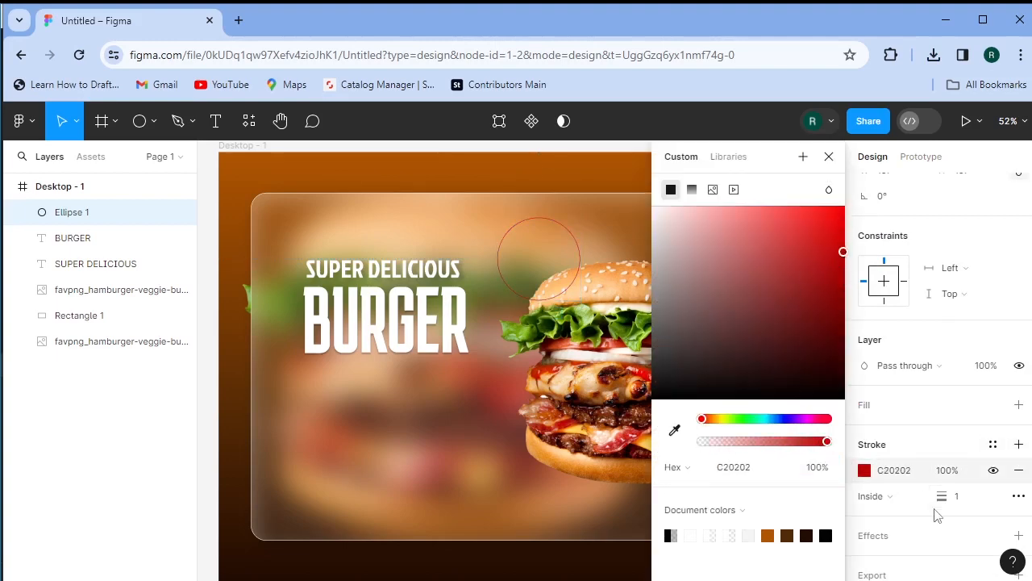
left_click(829, 156)
mouse_move(942, 496)
left_mouse_down()
mouse_move(957, 496)
mouse_move(949, 508)
left_mouse_up()
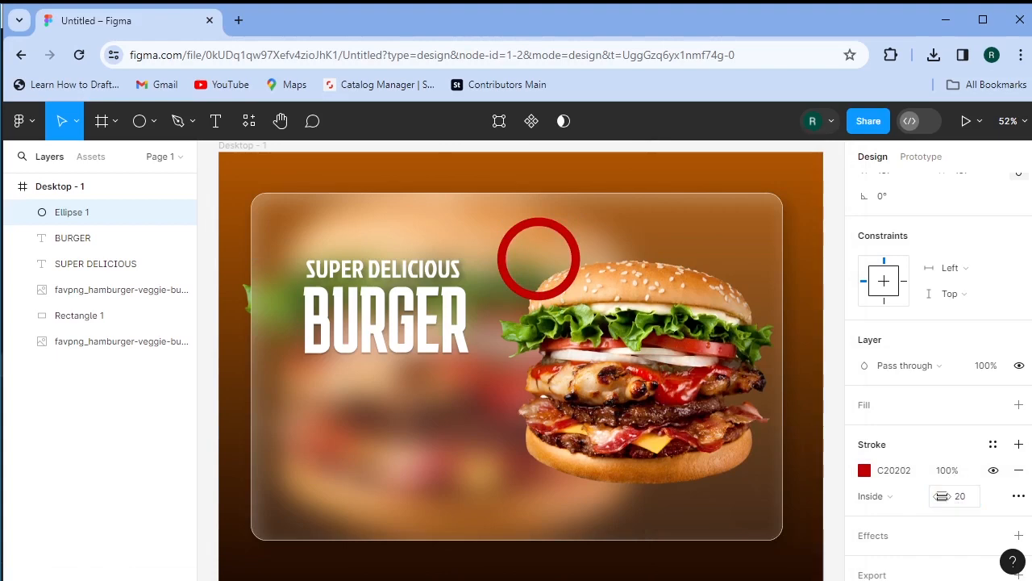
Step: Add a drop shadow effect to the red ring and move it slightly to the right
left_click(1019, 535)
scroll(968, 517, "down", 1)
left_click(993, 461)
mouse_move(565, 246)
left_mouse_down()
mouse_move(715, 226)
mouse_move(757, 233)
mouse_move(570, 234)
left_mouse_up()
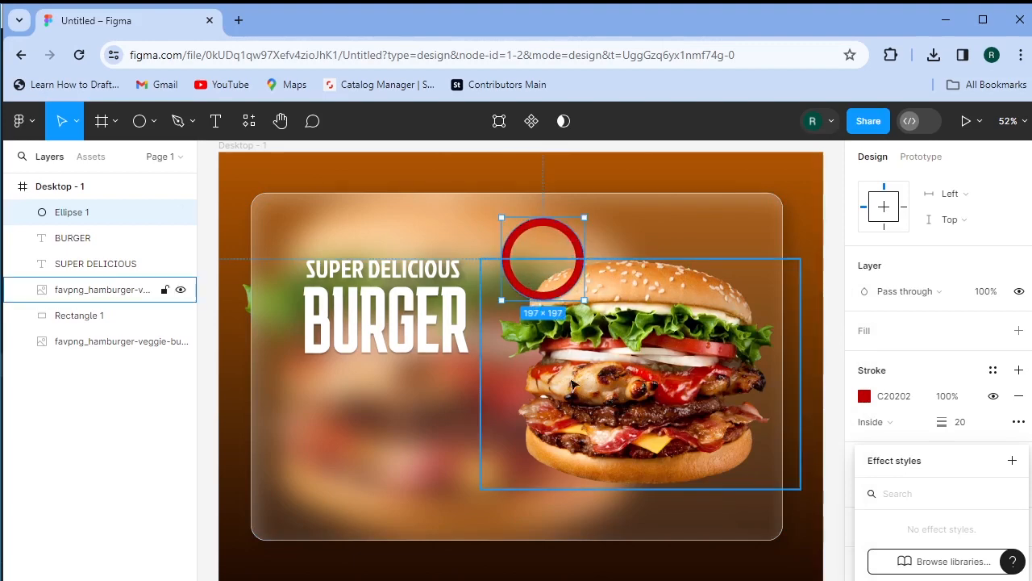
Step: Add the text "50% off" centred inside the red ring
left_click(210, 124)
left_click(532, 254)
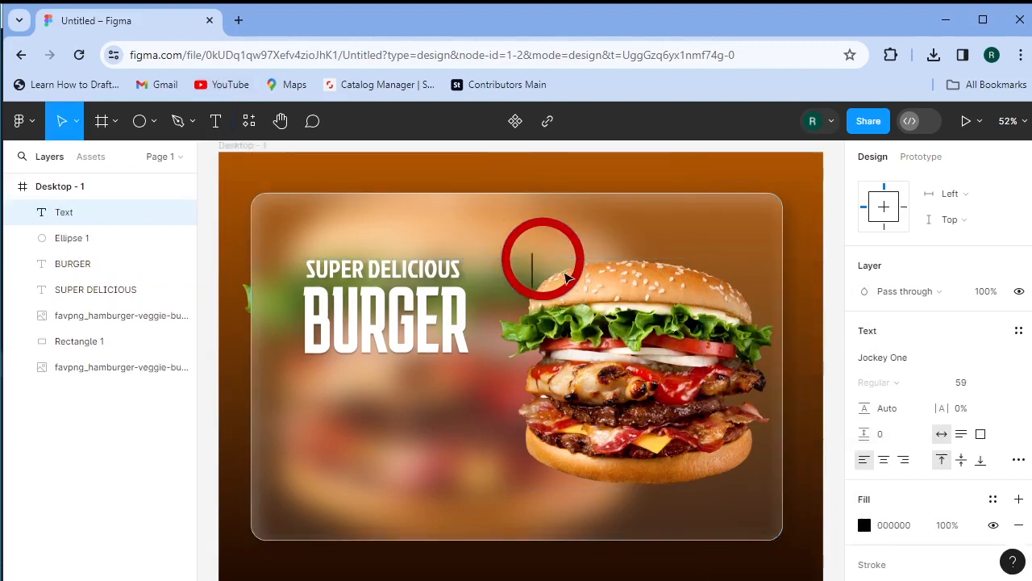
type("50")
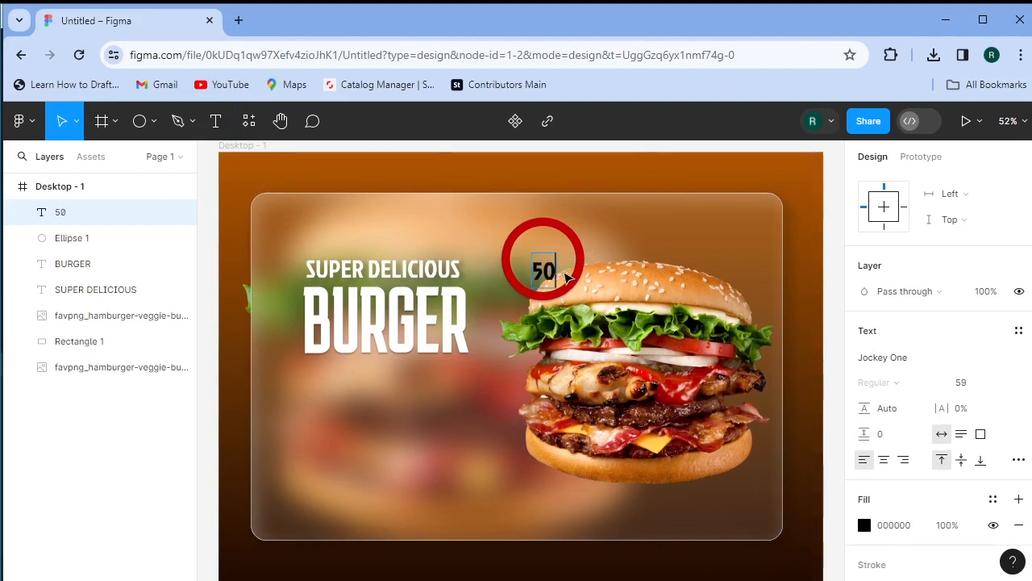
type("%")
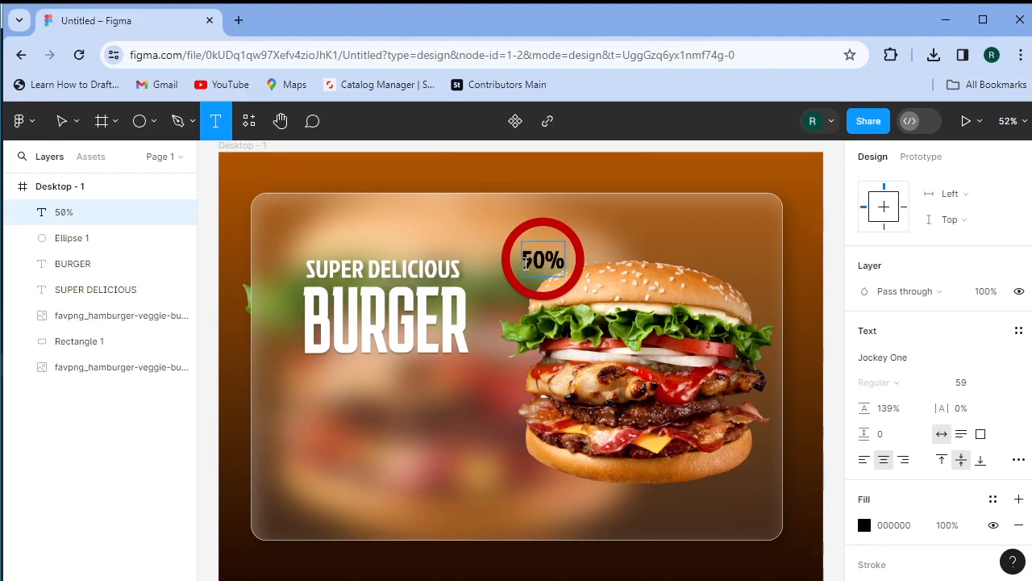
type("off")
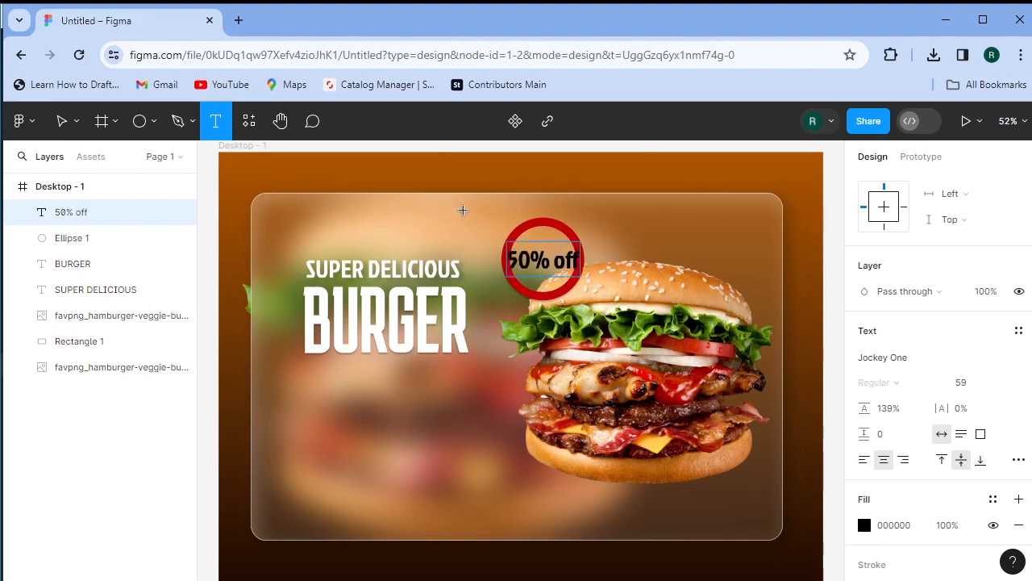
Step: Set the whole 50% off text to font size 46 and sample the ring's red C20202 as its fill
left_click_drag(510, 259, 584, 259)
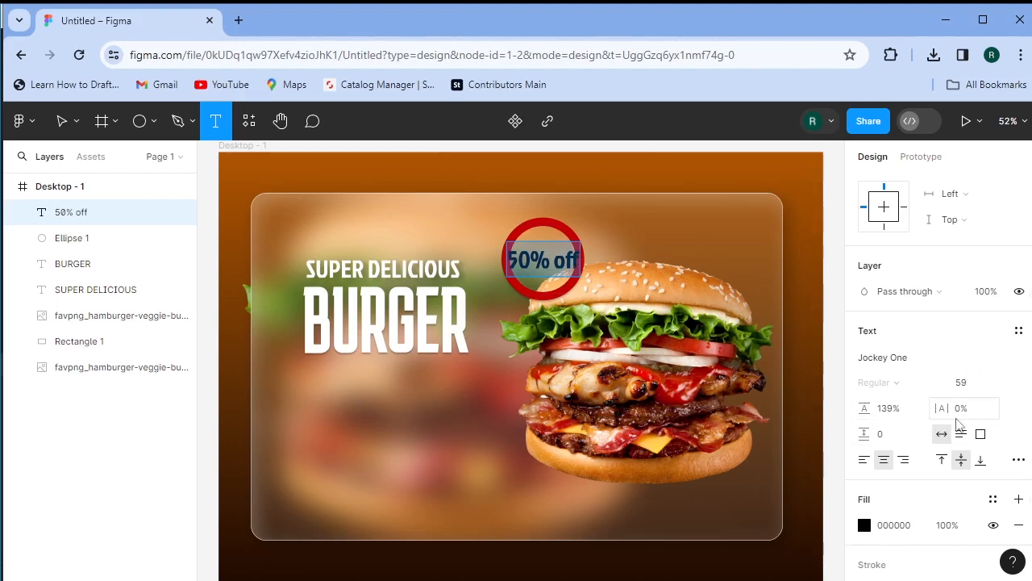
scroll(956, 423, "down", 2)
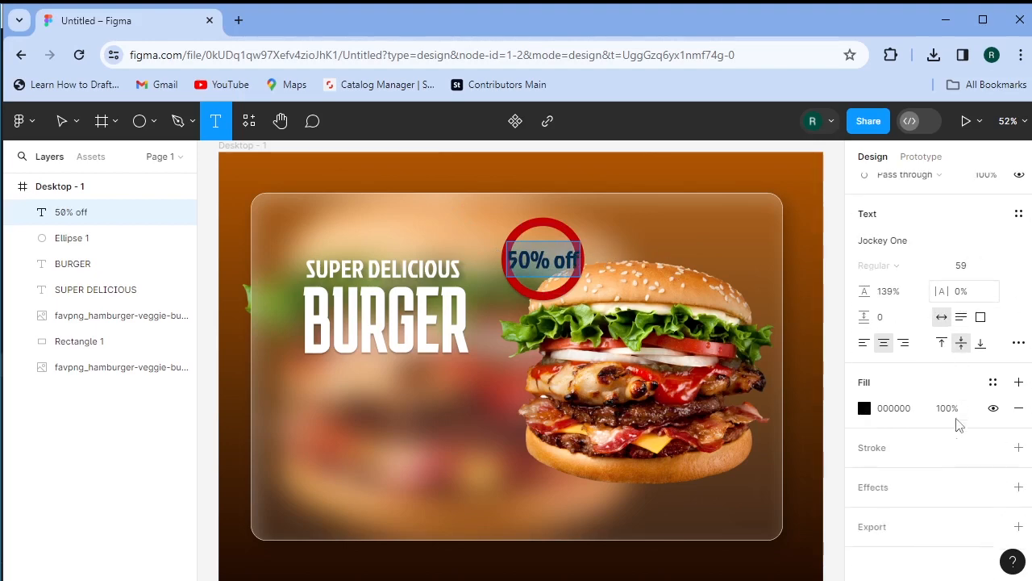
left_click_drag(964, 271, 937, 274)
left_click(867, 410)
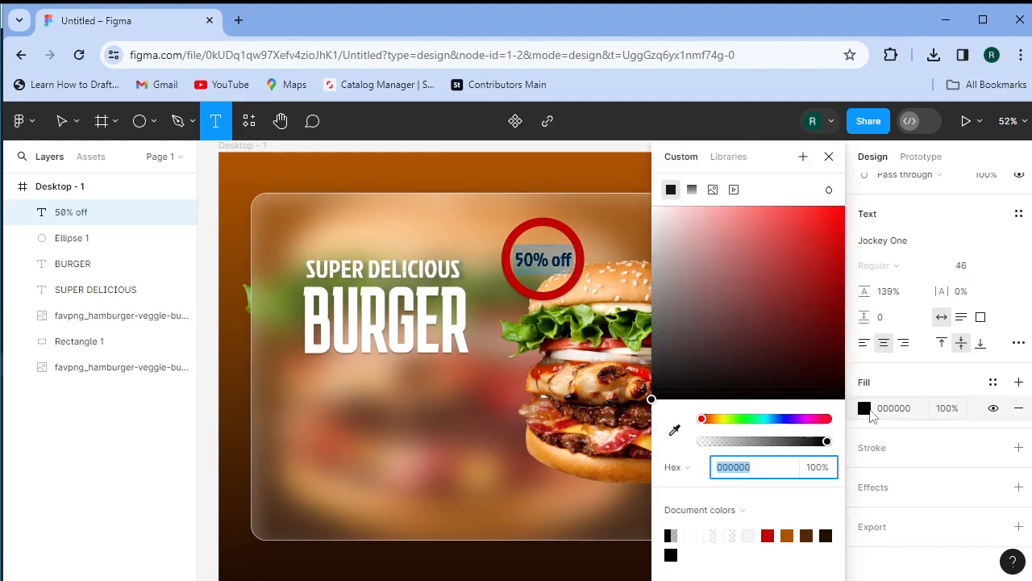
left_click(674, 429)
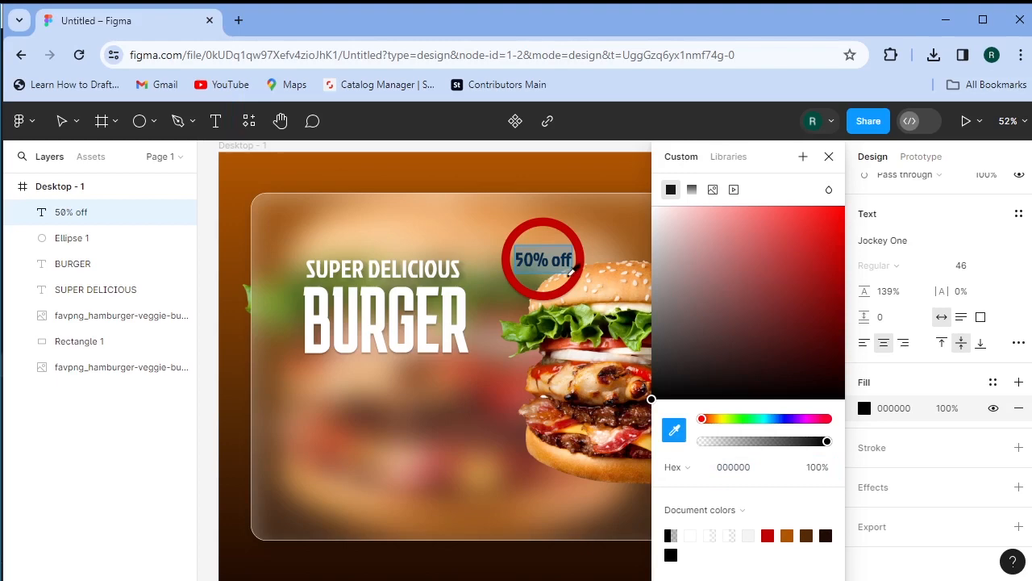
left_click(571, 278)
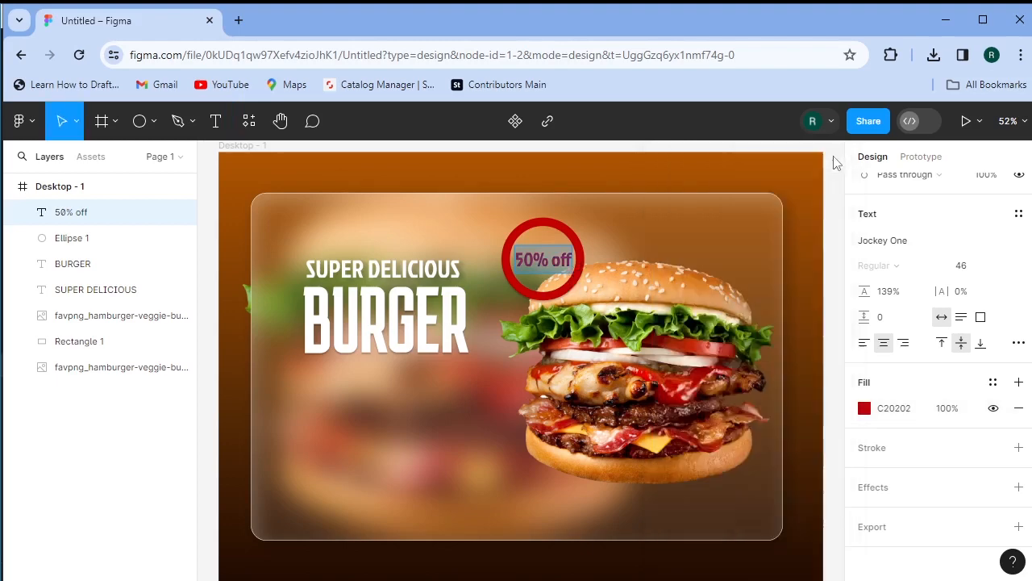
left_click(829, 156)
Step: Add a drop shadow to the 50% off text and style it in the Karantina font at size 70
left_click(875, 487)
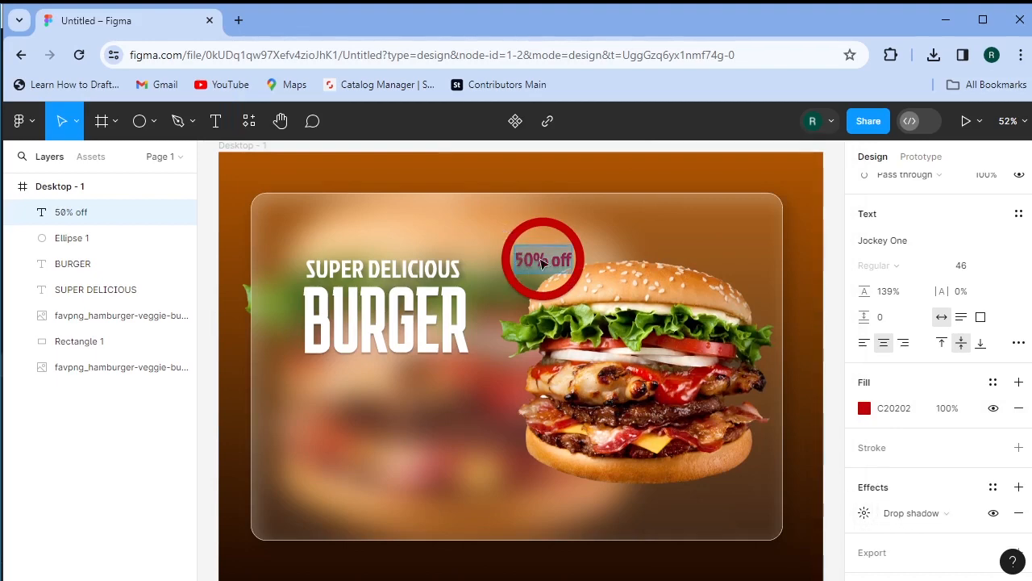
scroll(993, 452, "up", 4)
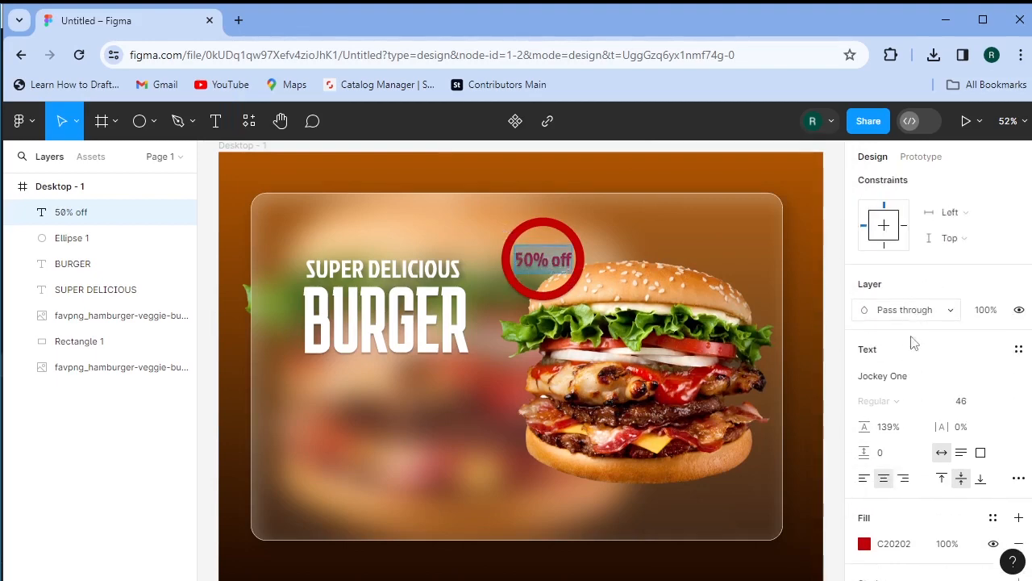
left_click(901, 376)
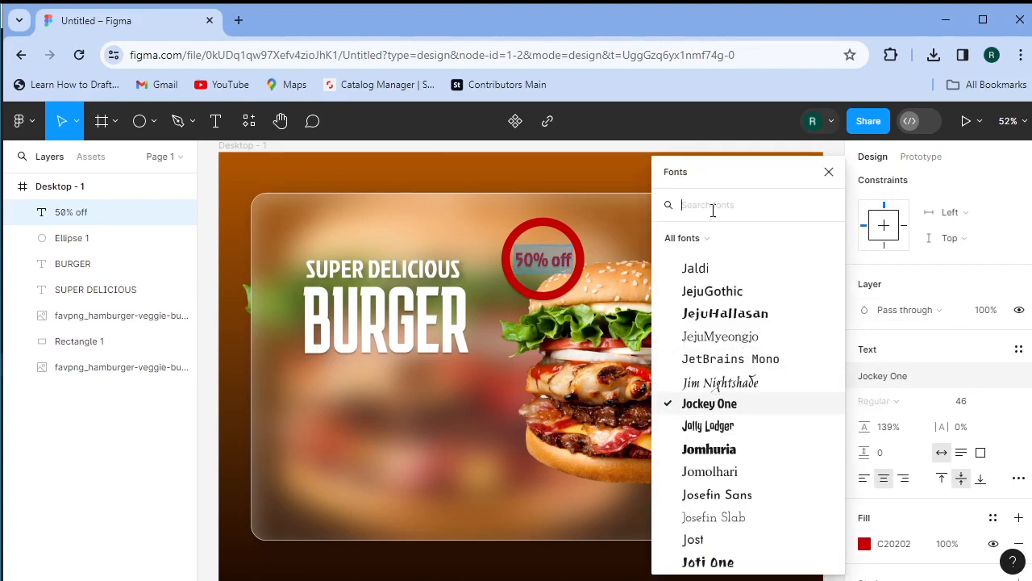
type("kara")
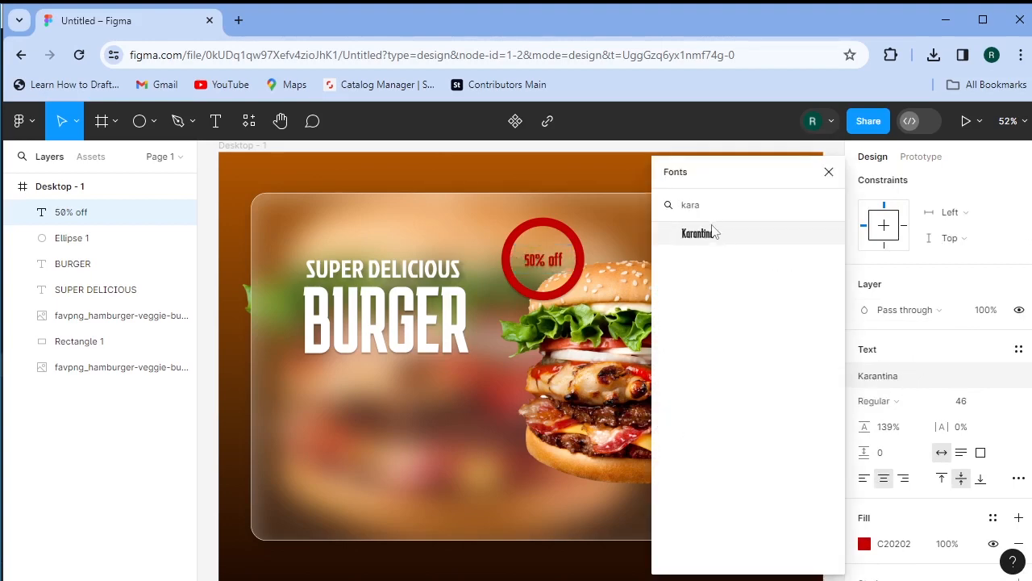
left_click(713, 233)
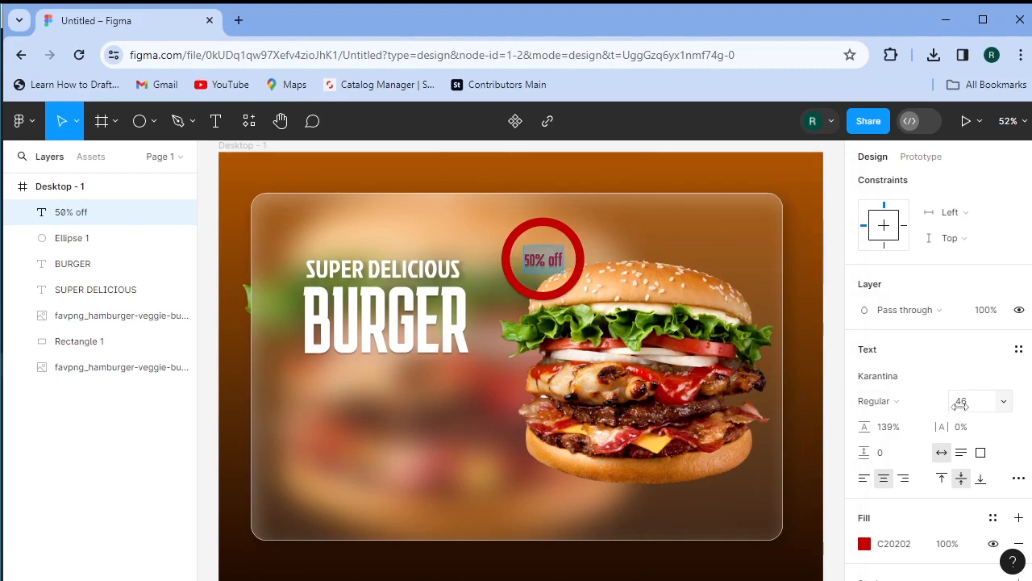
left_click_drag(960, 404, 1000, 405)
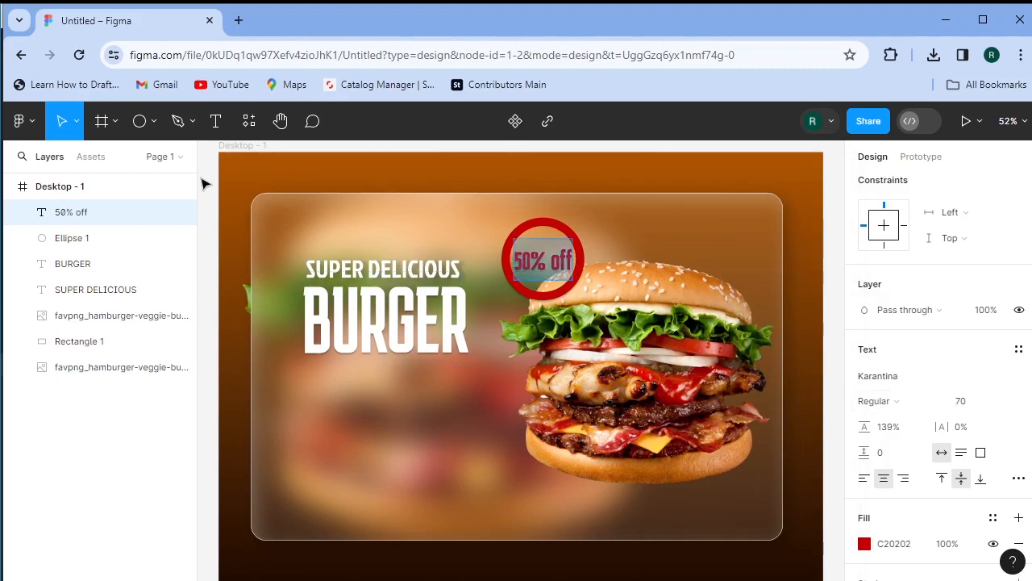
left_click(211, 222)
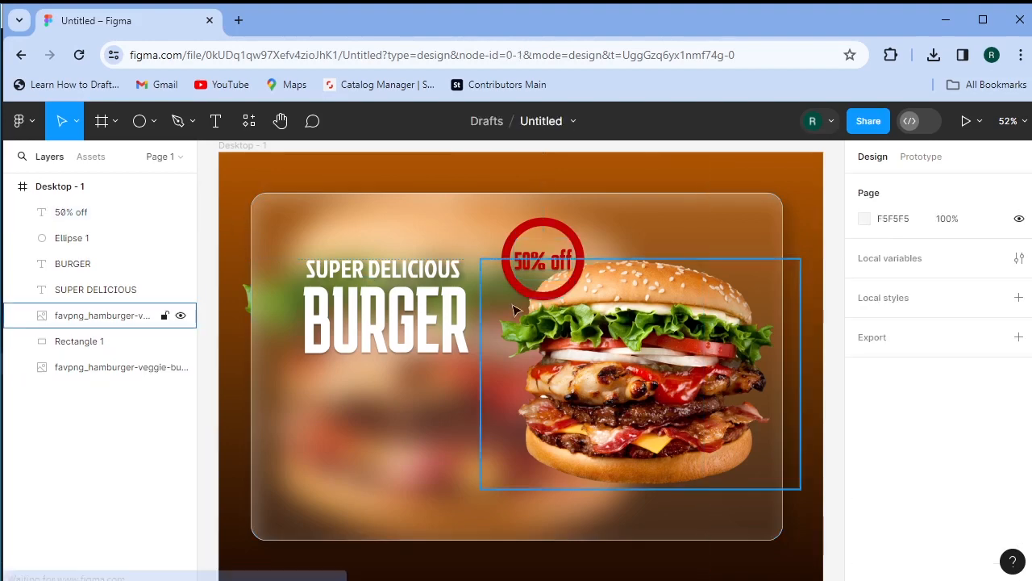
Step: Add a fill to the badge circle and colour it red C20202 to match its stroke
left_click(576, 246)
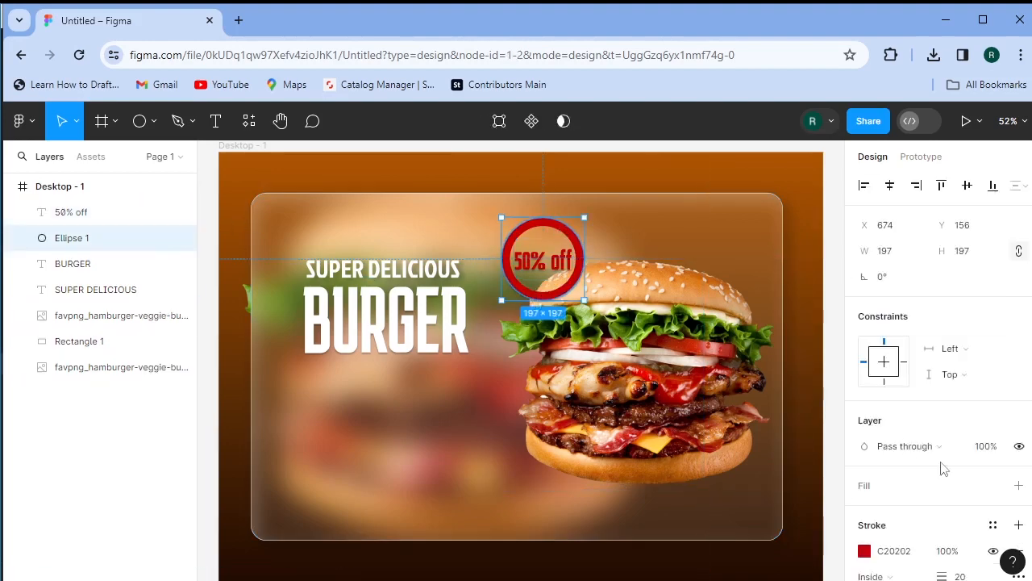
scroll(915, 468, "down", 2)
left_click(1019, 330)
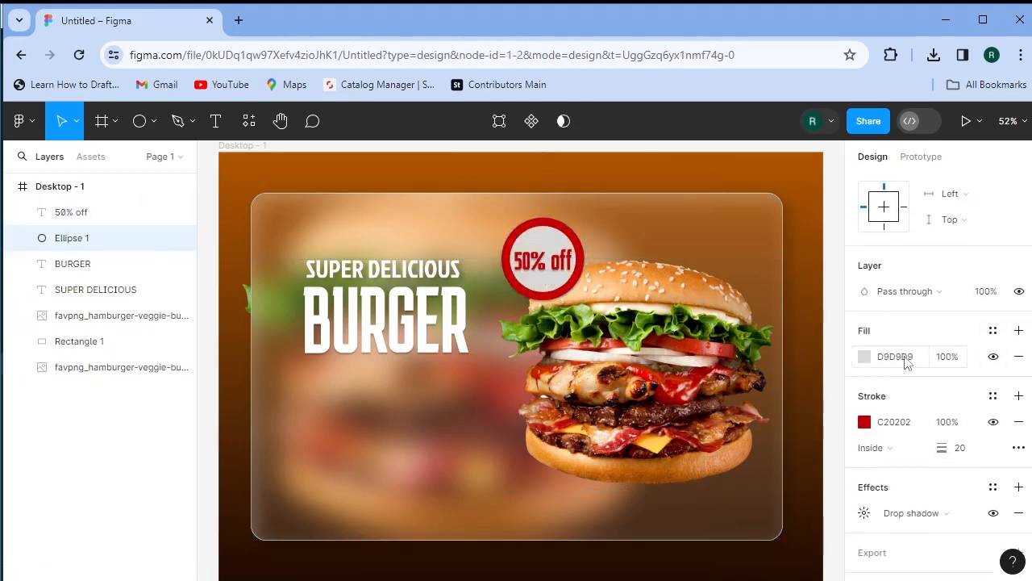
left_click(870, 357)
left_click_drag(715, 309, 651, 204)
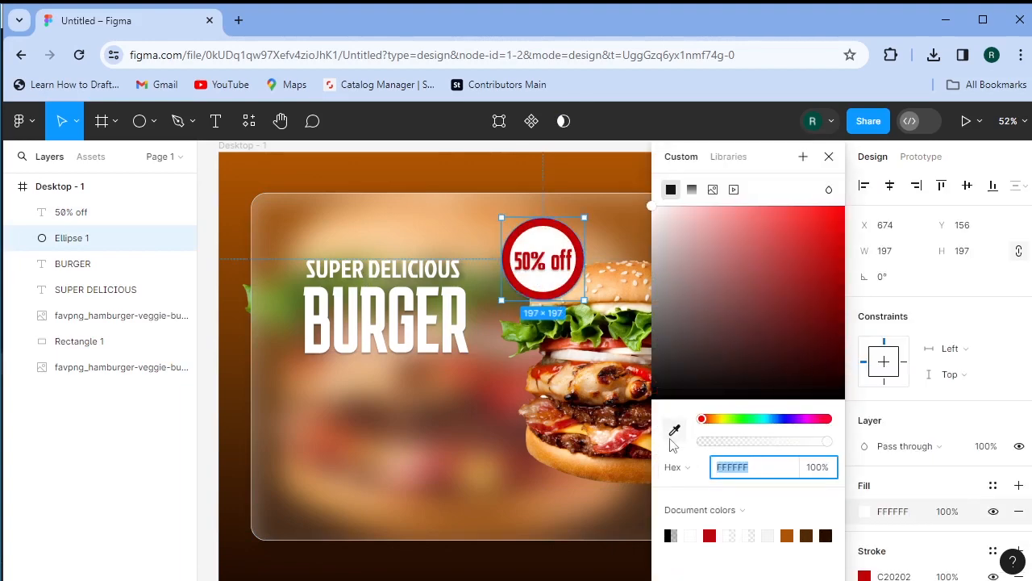
left_click(674, 432)
left_click(710, 532)
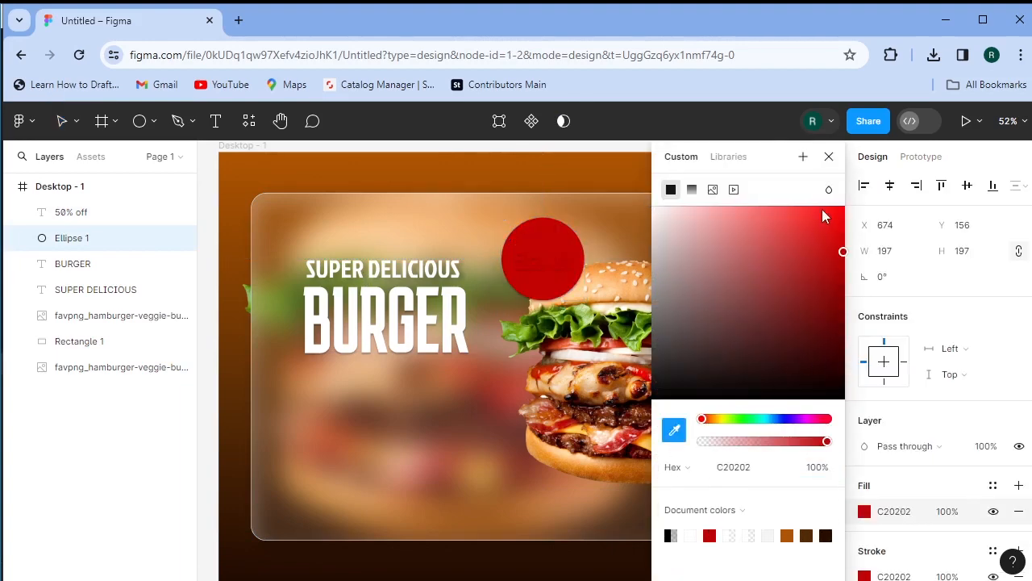
left_click(829, 156)
key("i")
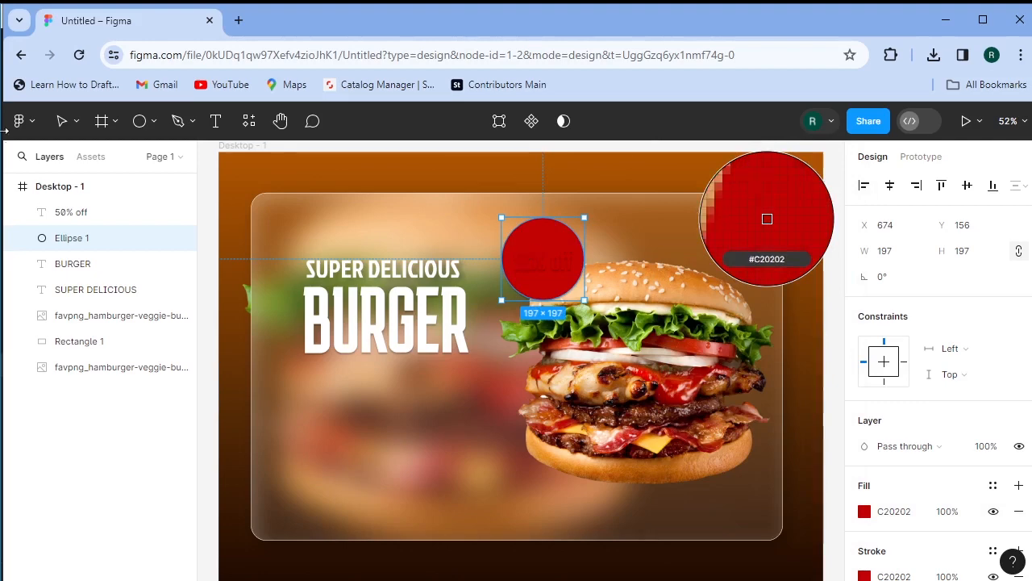
Step: Select the 50% off text on the badge and change its fill to white FFFFFF
left_click(224, 124)
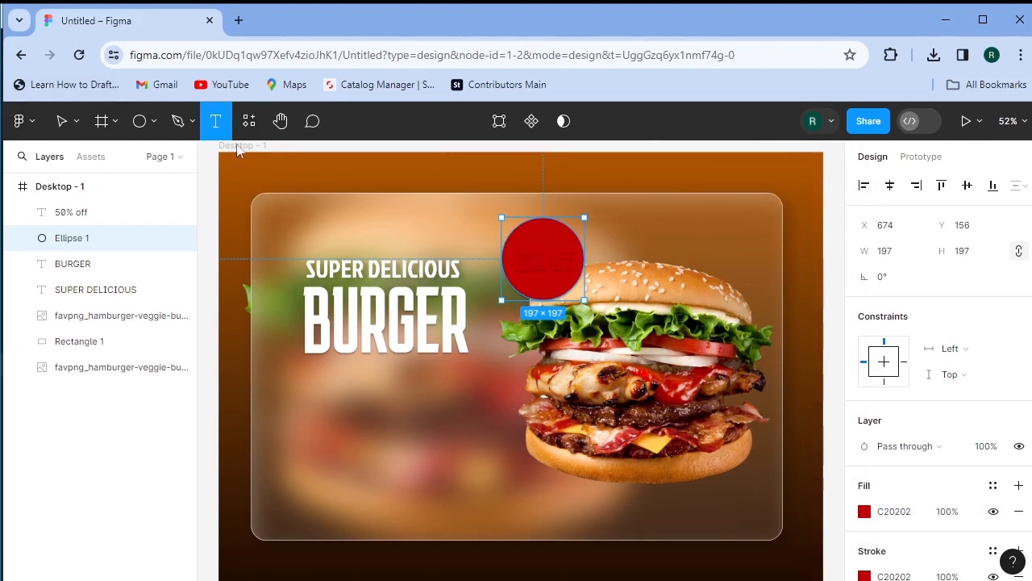
key("v")
left_click(523, 263)
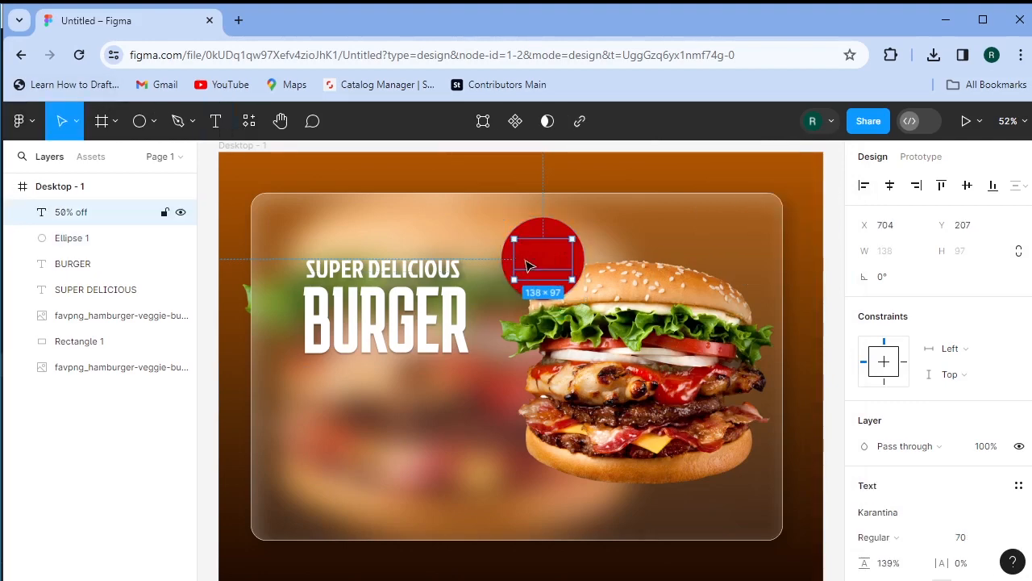
double_click(526, 262)
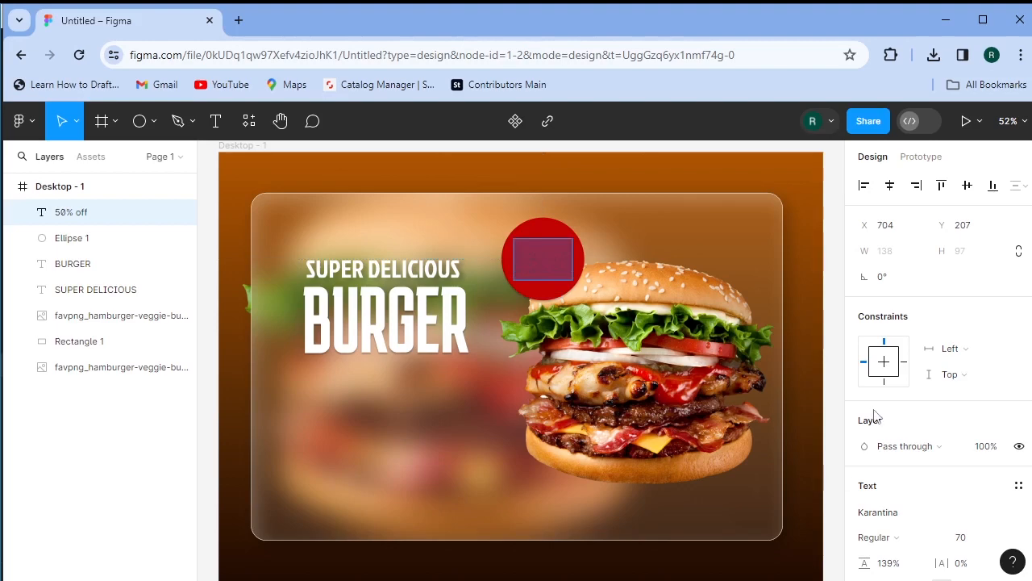
scroll(887, 420, "down", 4)
left_click(864, 438)
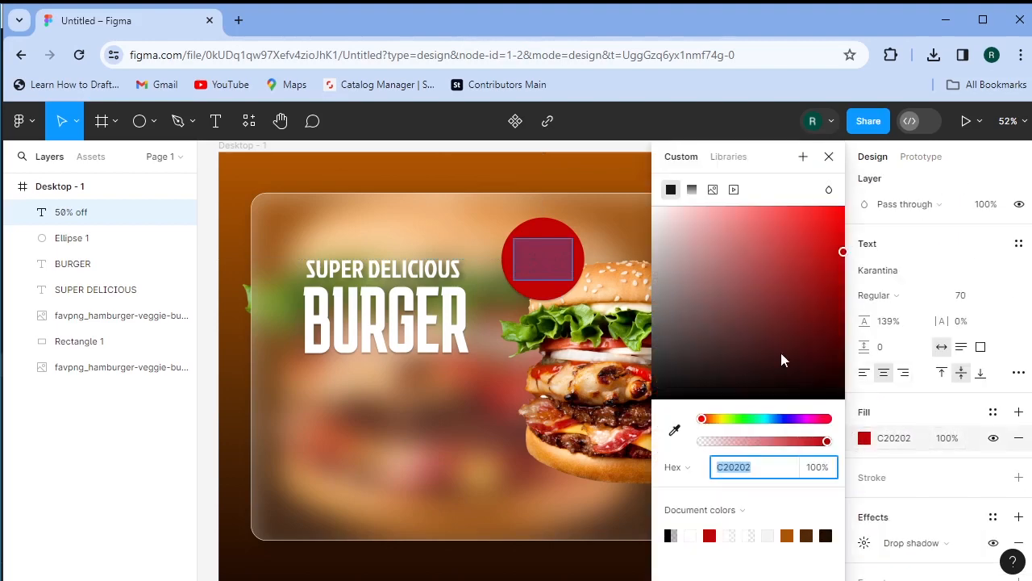
type("ffffff")
key("Return")
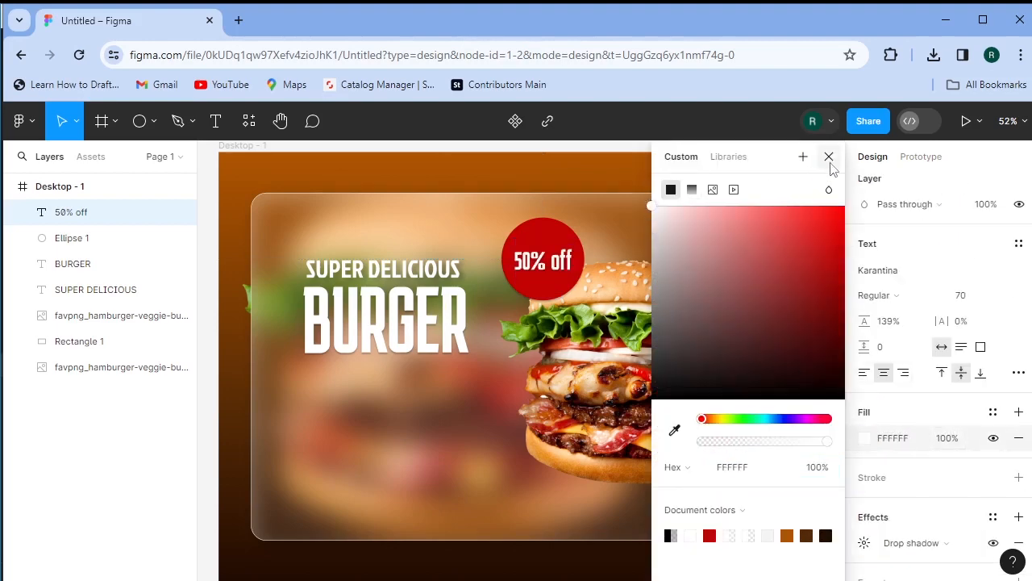
left_click(830, 157)
key("Escape")
left_click(205, 284)
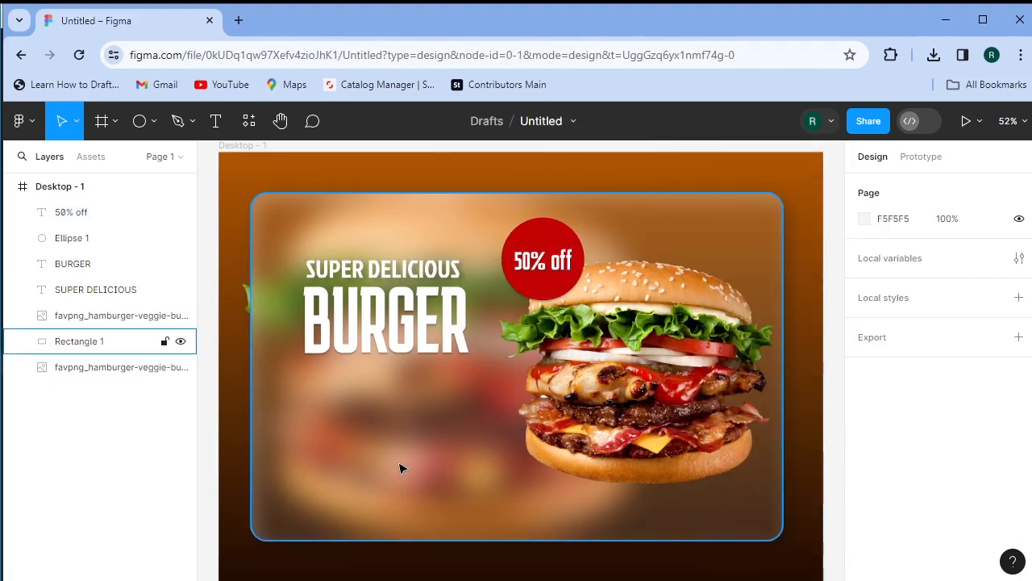
Step: Add the text "THIS WEEKEND ONLY" below BURGER and align its right edge with the SUPER DELICIOUS line
left_click(216, 121)
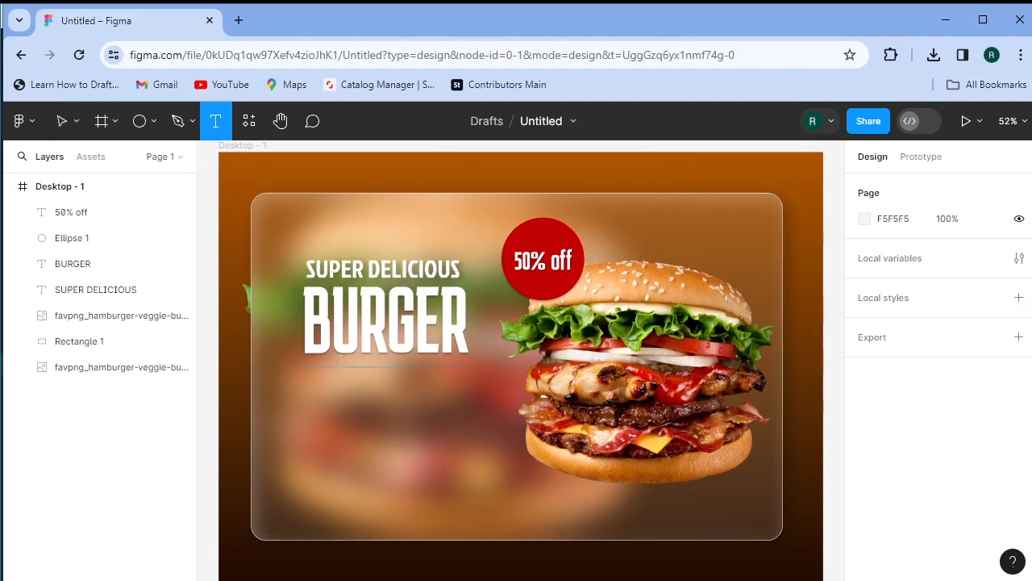
left_click(313, 395)
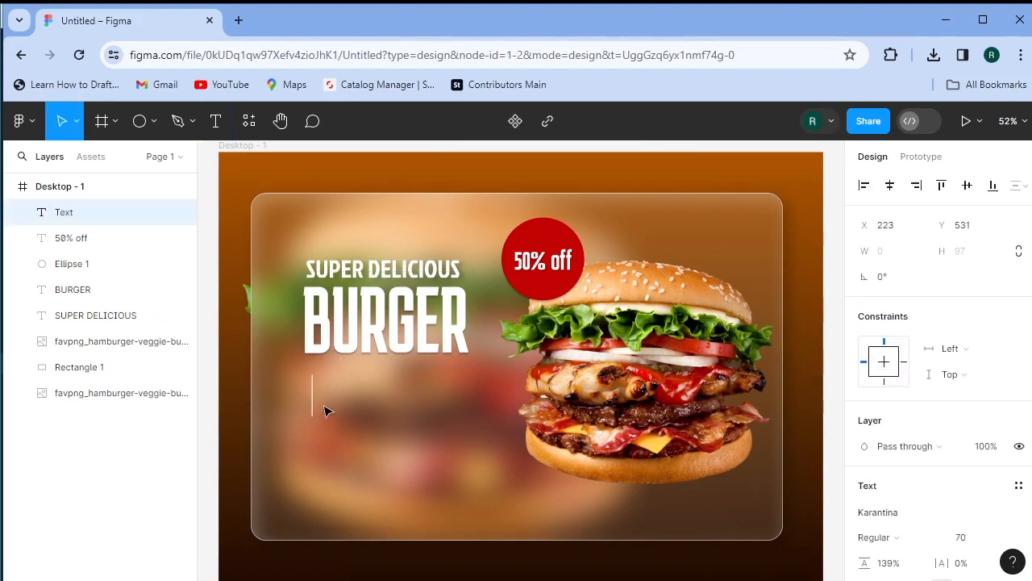
type("Thi")
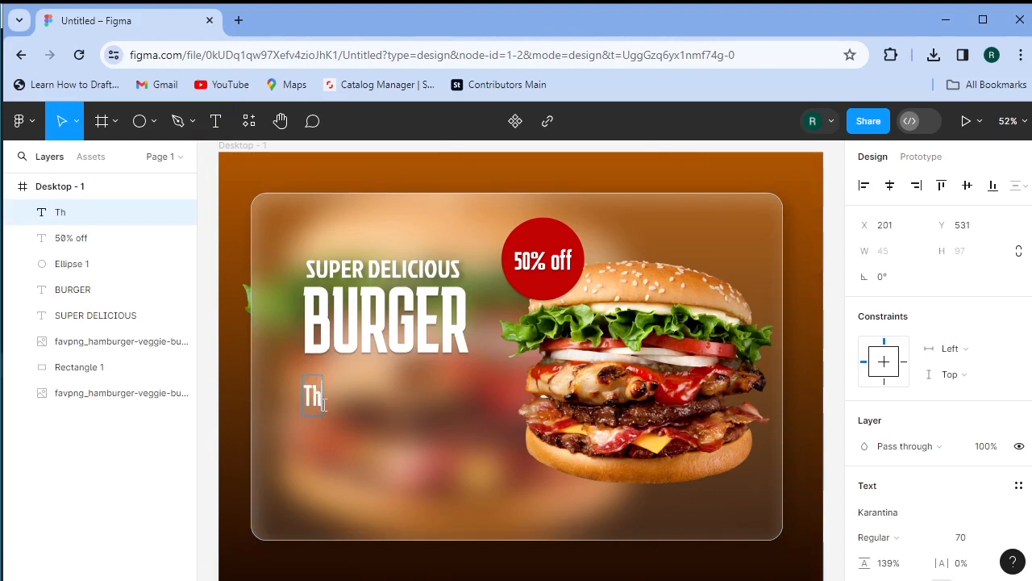
key("BackSpace")
key("BackSpace")
type("HI")
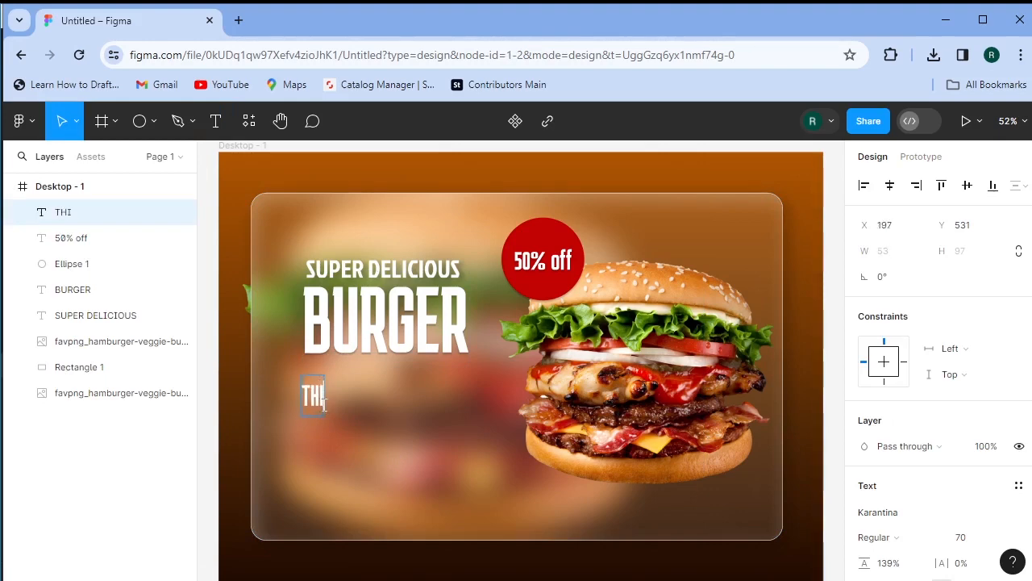
type("S WEE")
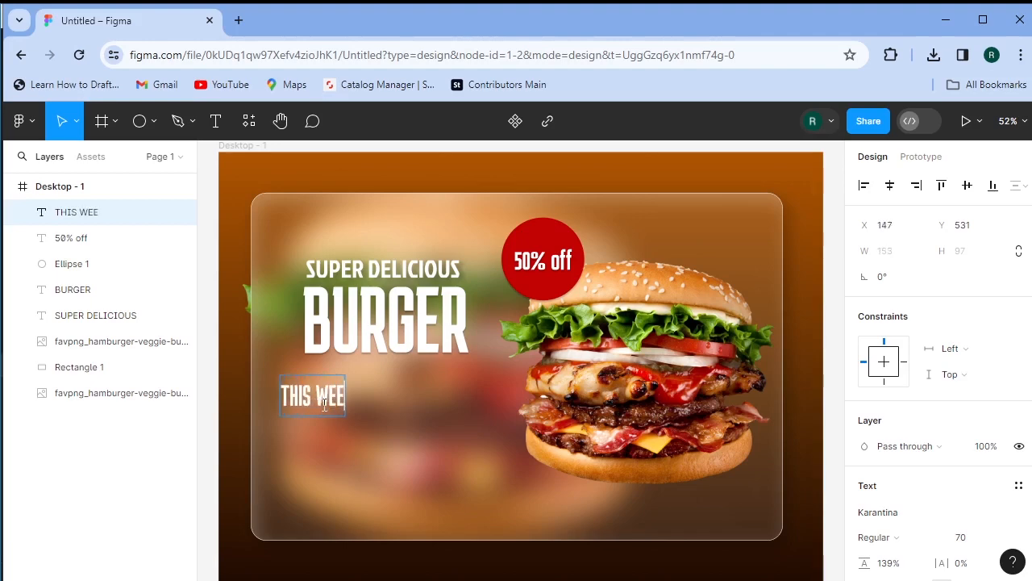
type("KEND")
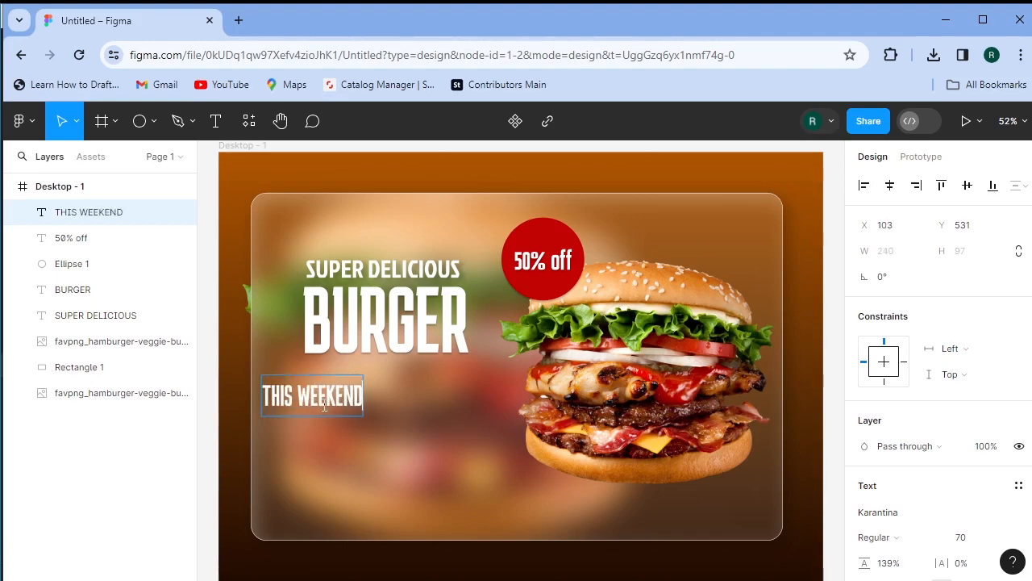
type(" ONLY")
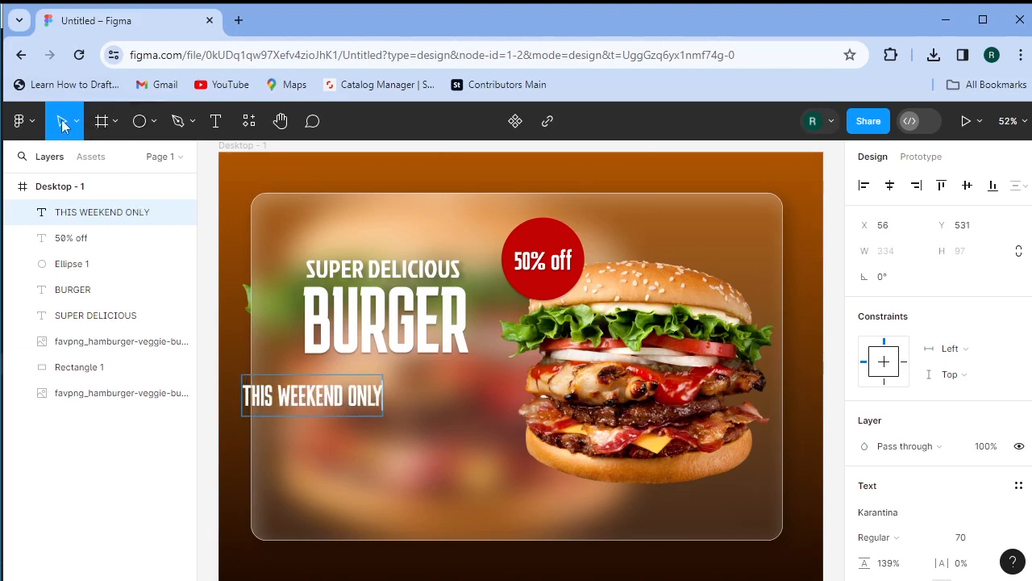
key("Escape")
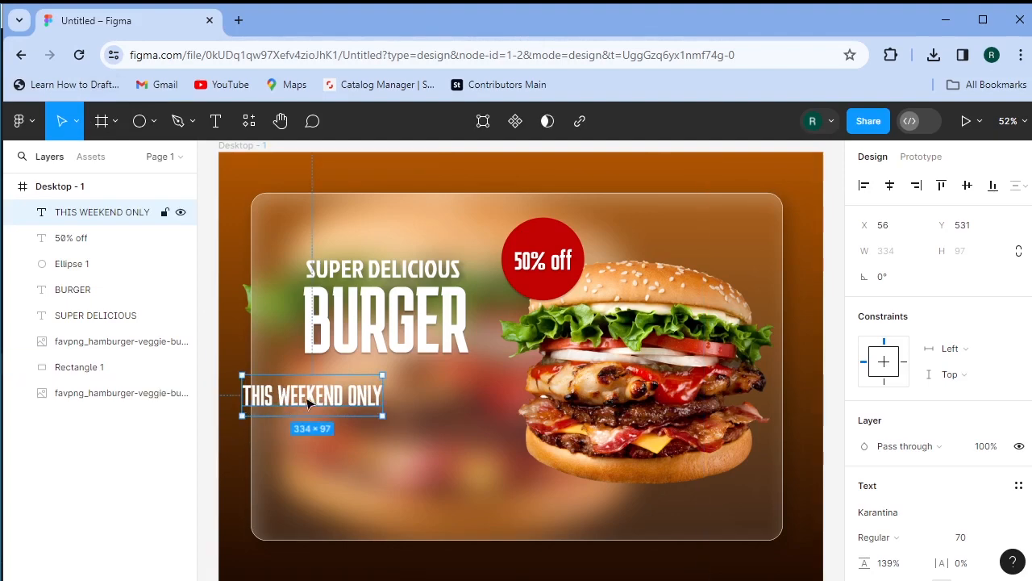
left_click_drag(329, 401, 370, 406)
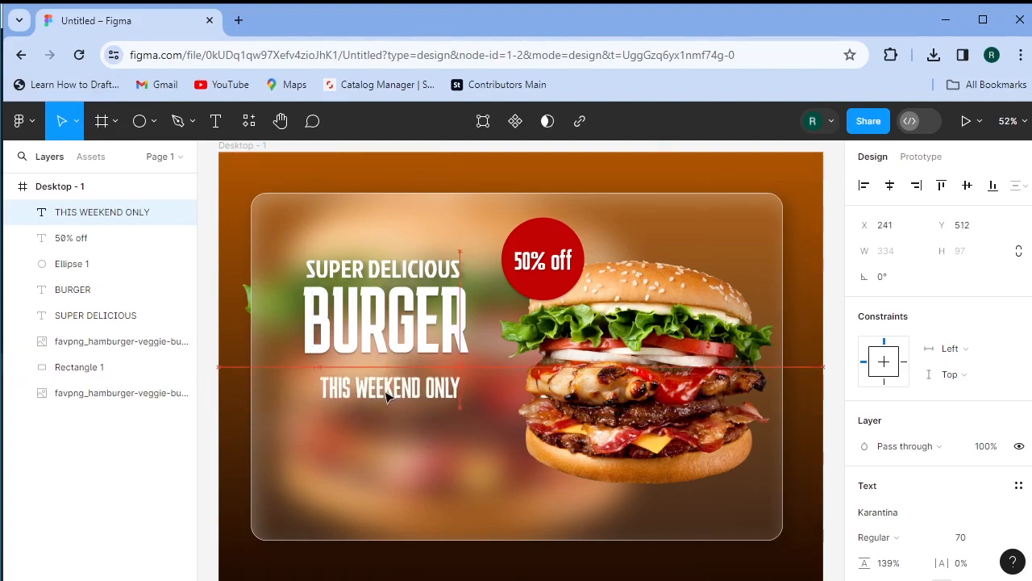
left_click_drag(386, 396, 387, 396)
Step: Draw a rectangle about 361 × 96 below THIS WEEKEND ONLY and round its corners to a radius of 60
scroll(500, 476, "down", 2)
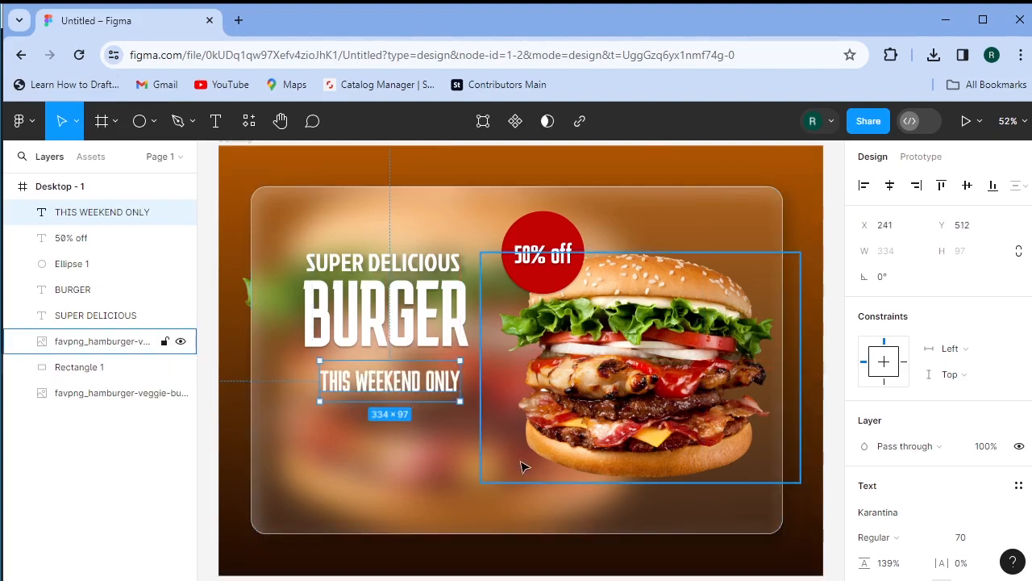
left_click(155, 122)
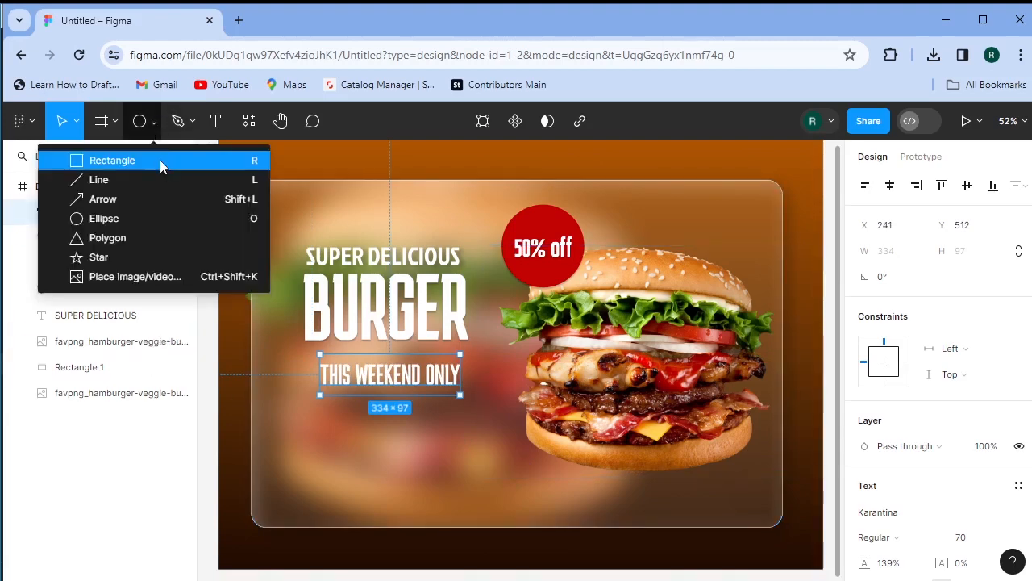
left_click(160, 160)
left_click_drag(307, 431, 459, 470)
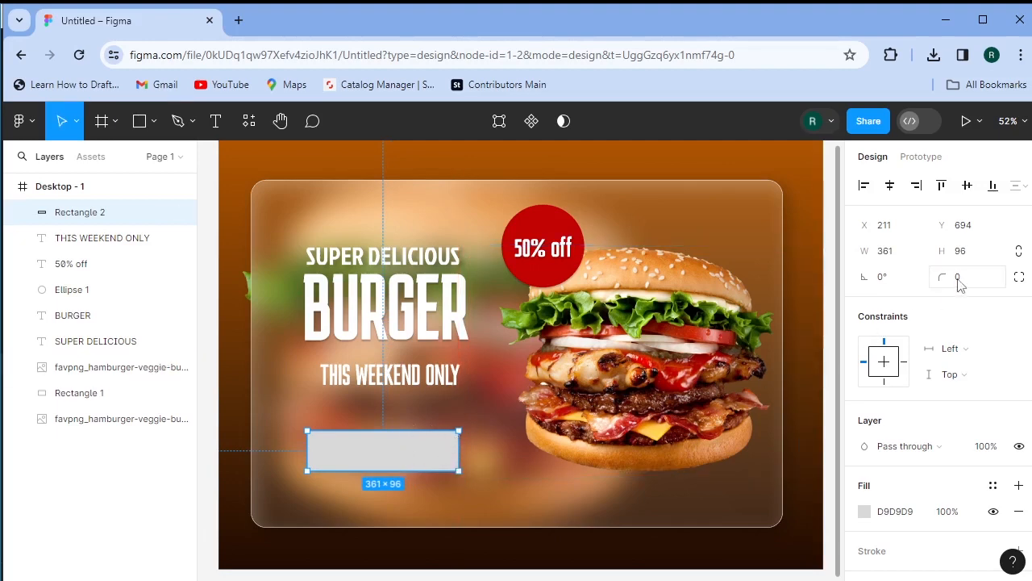
left_click_drag(949, 279, 1006, 283)
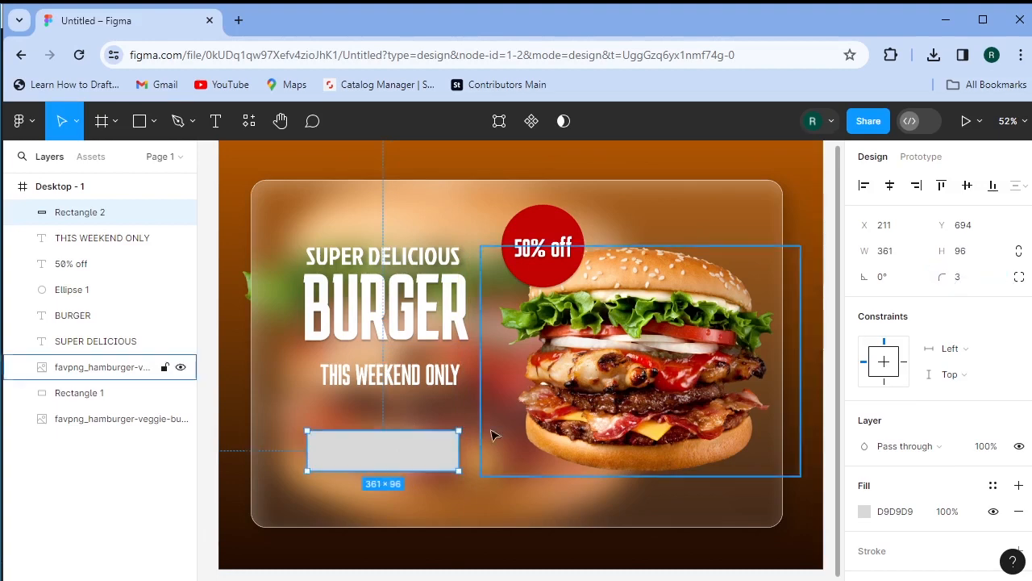
left_click_drag(944, 276, 964, 288)
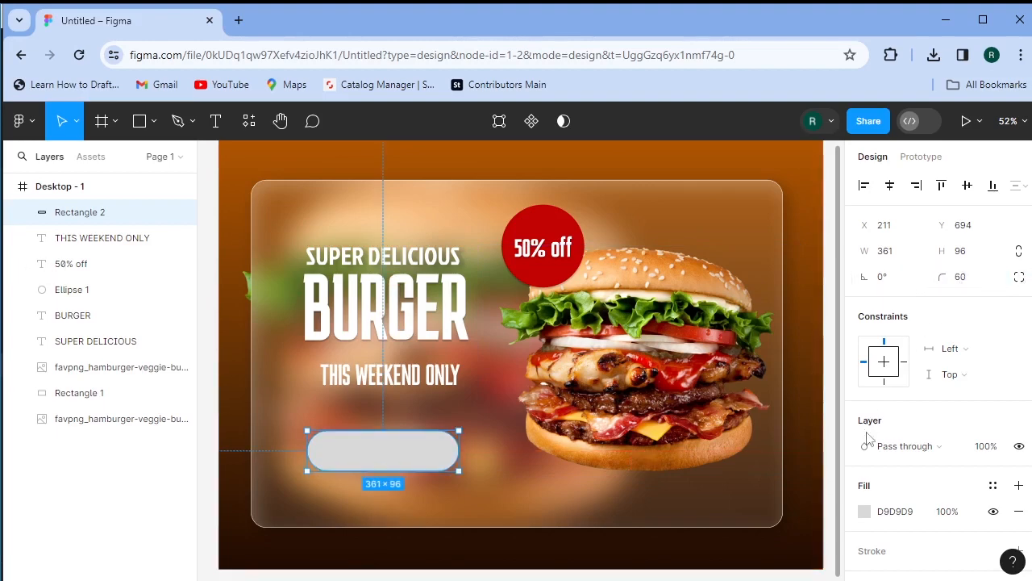
Step: Change the rounded rectangle's fill to the near-white colour FFF8F8 and deselect it
left_click(865, 512)
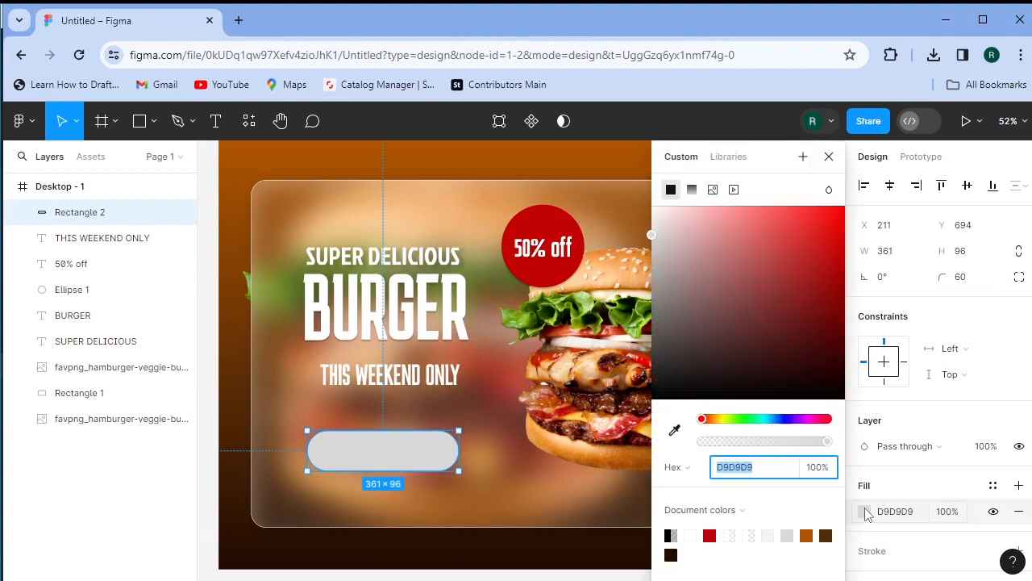
left_click(658, 215)
left_click_drag(658, 214, 661, 193)
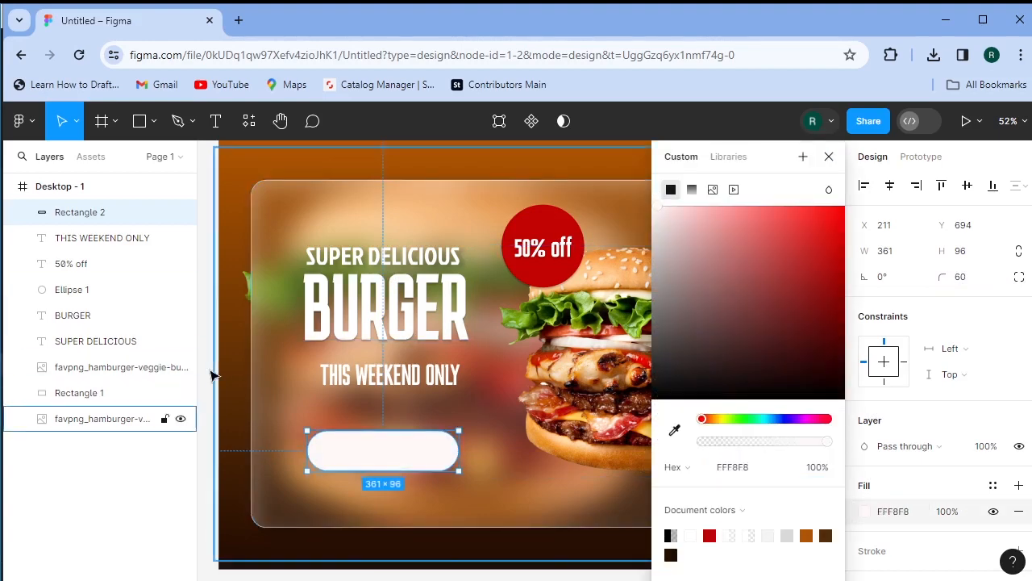
left_click(208, 410)
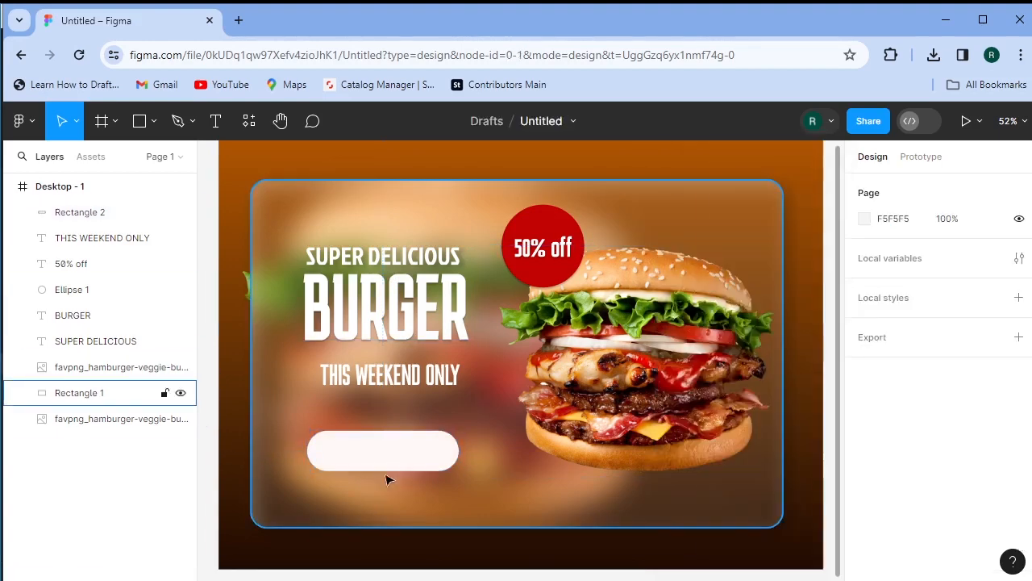
Step: Move the rounded rectangle up beneath THIS WEEKEND ONLY and scale it down to about 289 × 81
left_click_drag(393, 458, 389, 437)
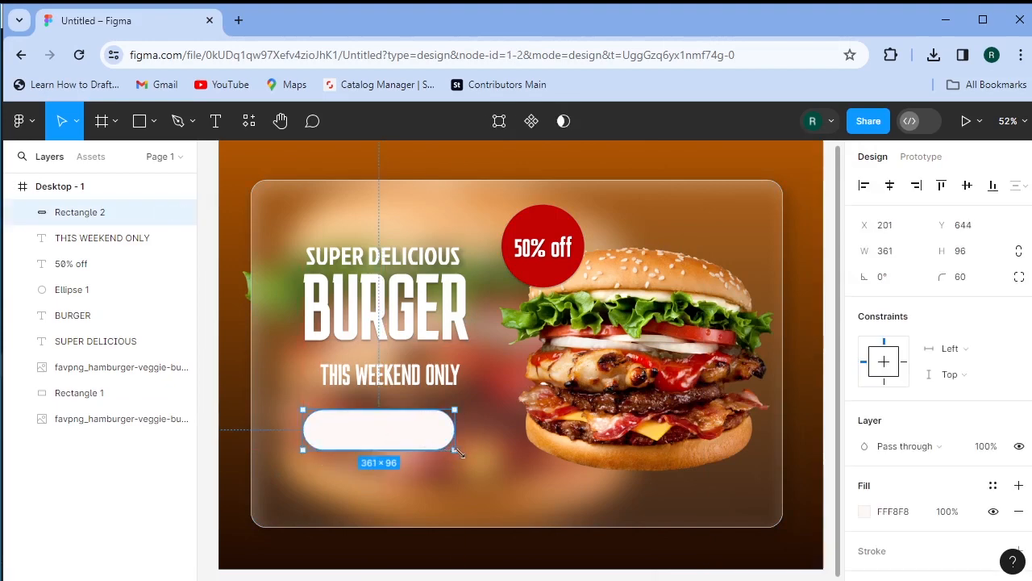
left_click_drag(457, 453, 406, 443)
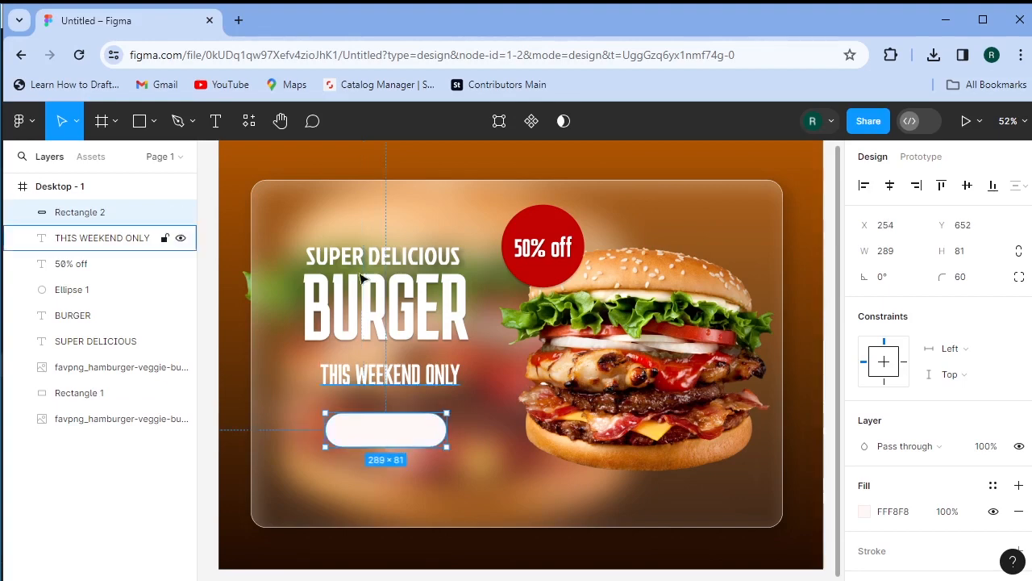
Step: Add the text "ORDER NOW" over the rounded rectangle
left_click(215, 121)
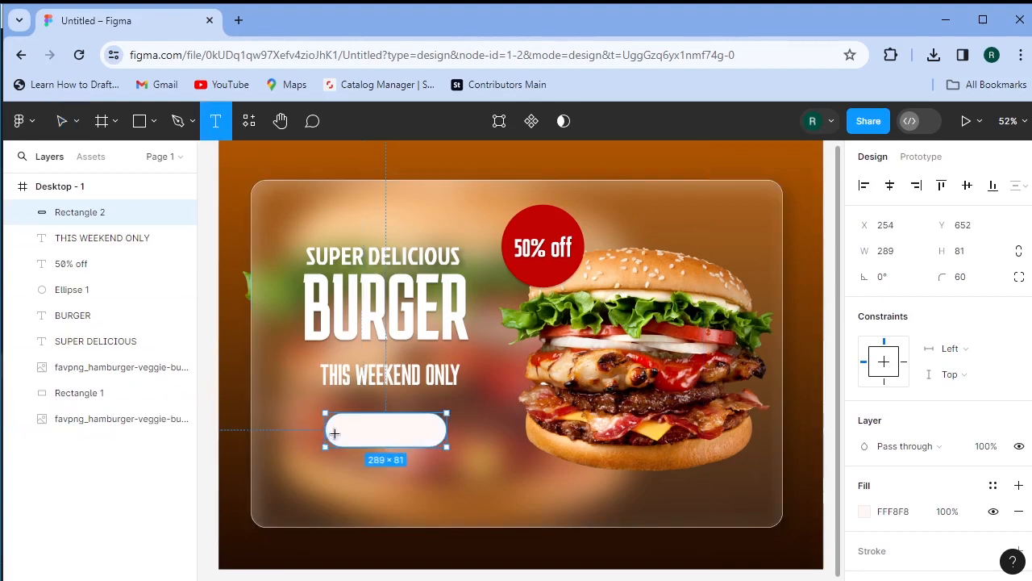
left_click(336, 434)
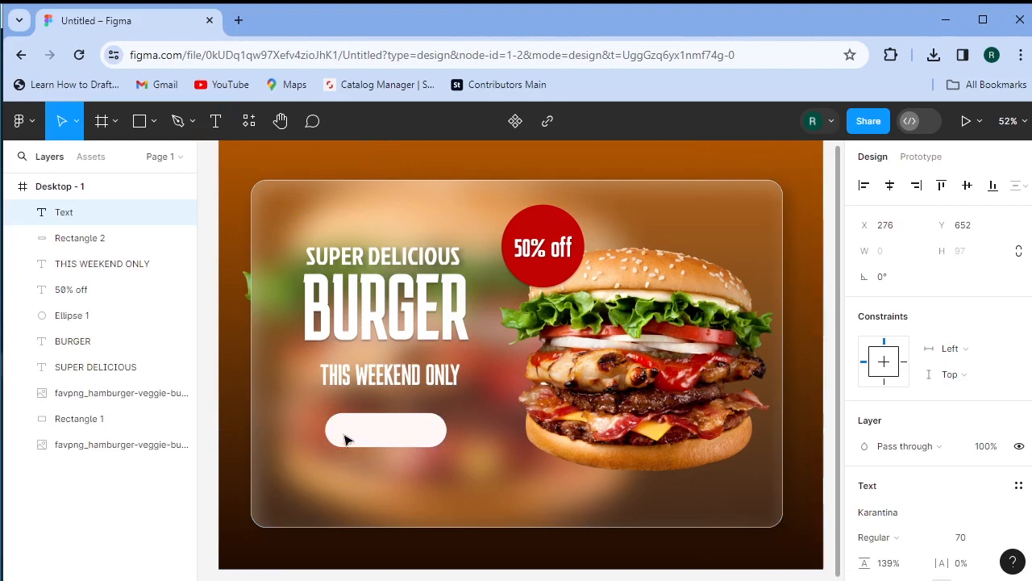
type("ORD")
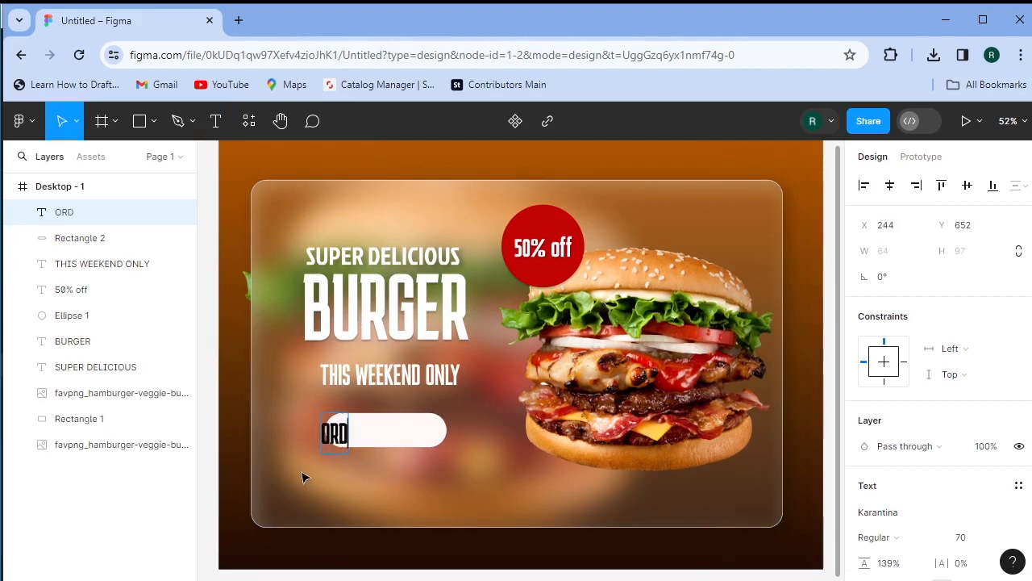
type("ER NOW")
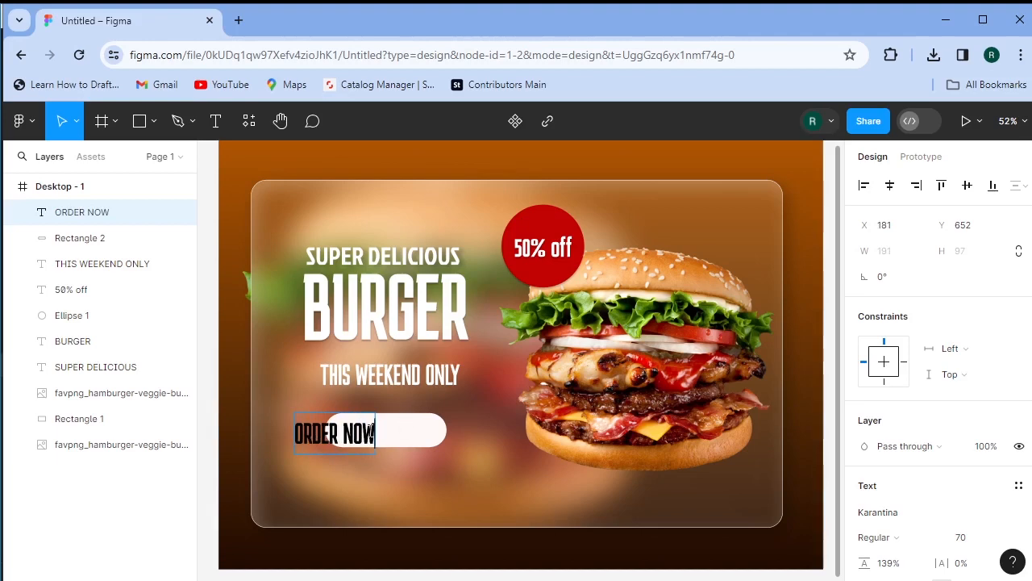
key("Escape")
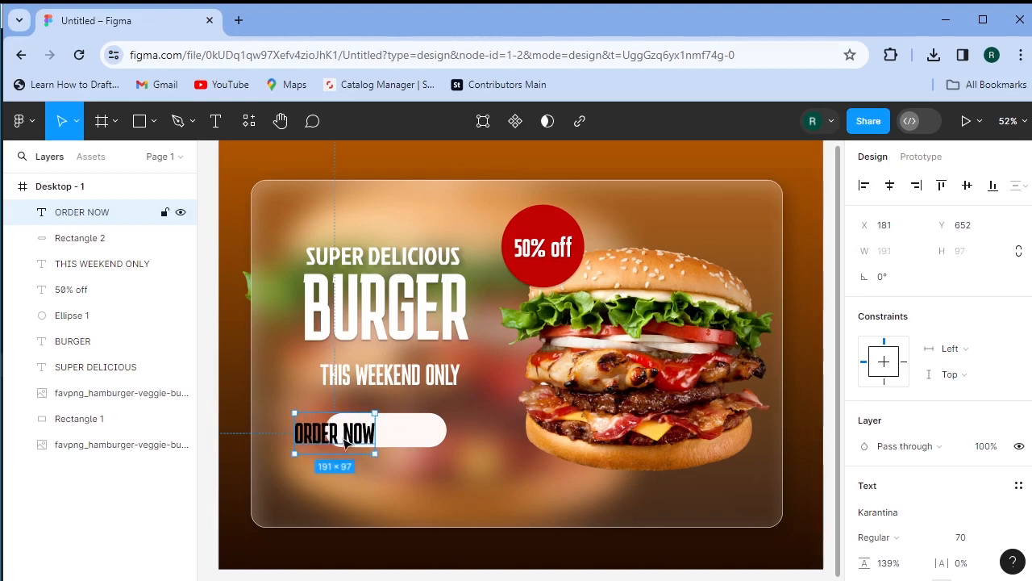
Step: Centre the ORDER NOW text on the rounded rectangle and nudge it 4 px to the left
left_click_drag(344, 442, 394, 436)
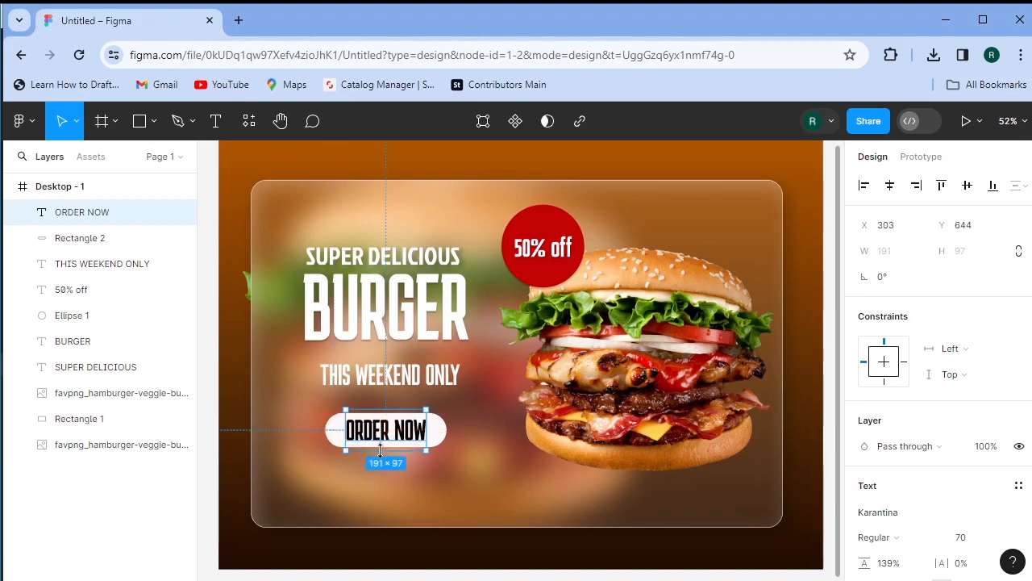
left_click(214, 474)
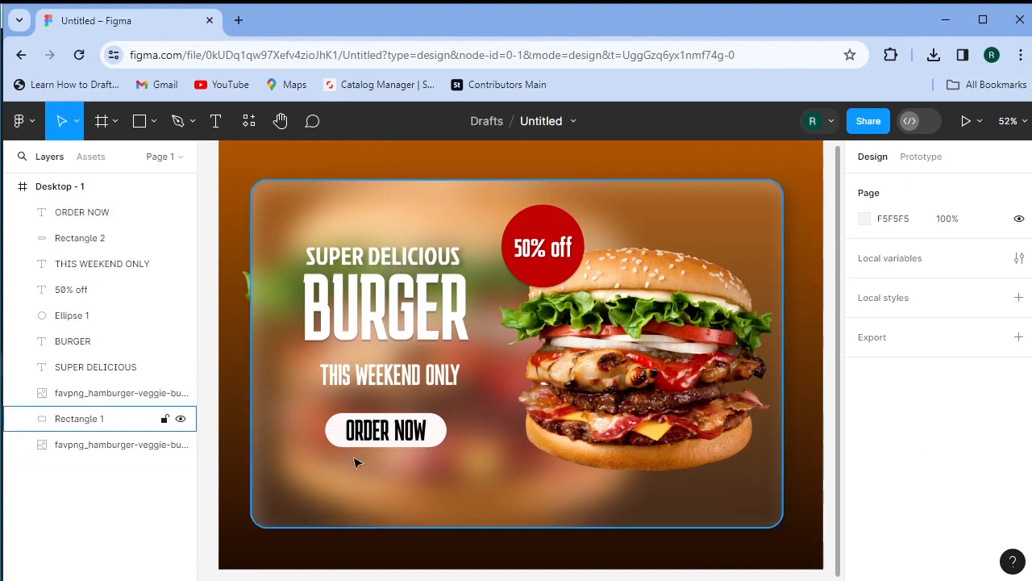
left_click(389, 433)
key("Left")
key("Left")
key("Left")
key("Left")
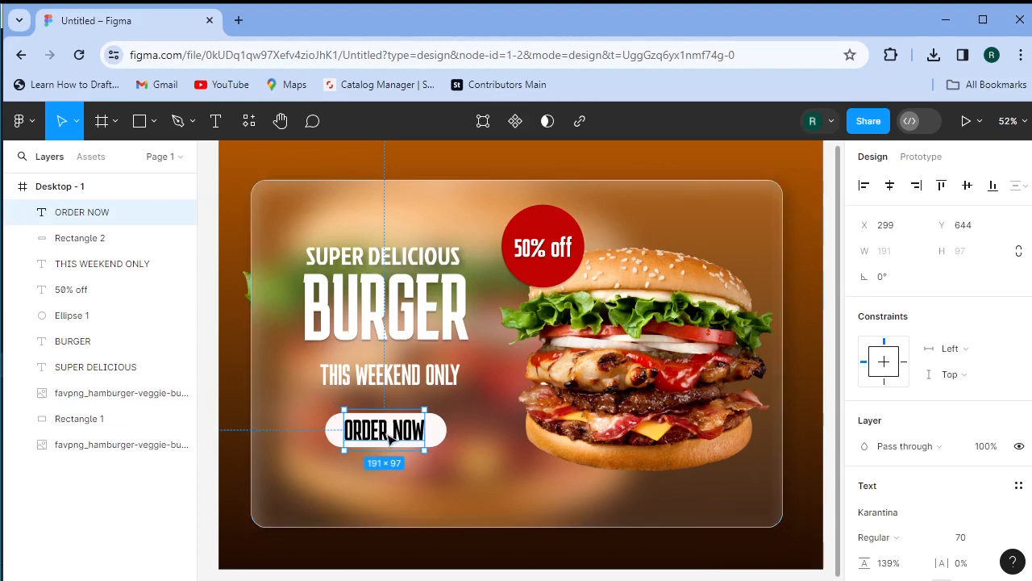
Step: Change the font of the ORDER NOW text to Amaranth
key("Return")
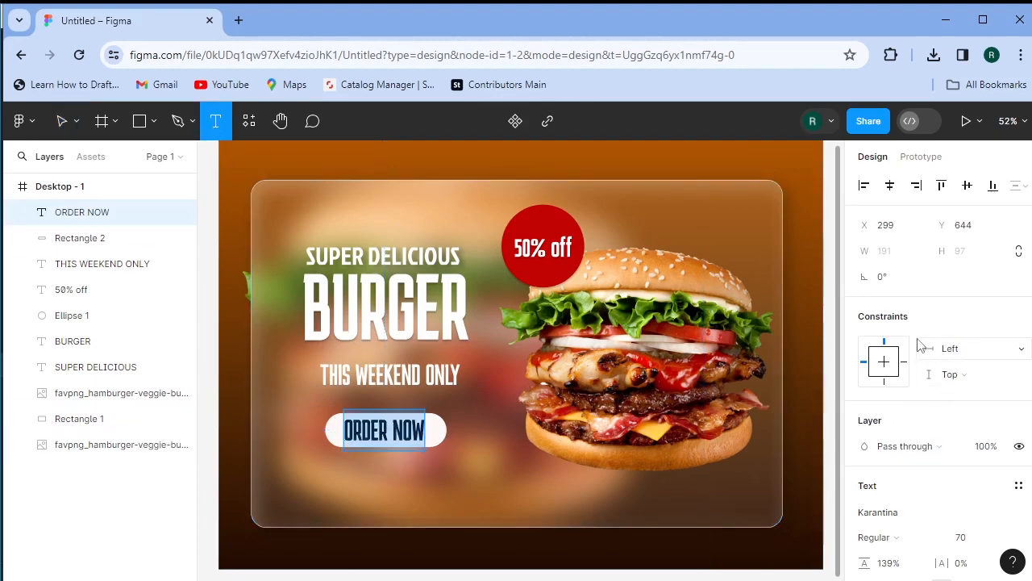
scroll(895, 319, "down", 3)
left_click(888, 271)
type("AR")
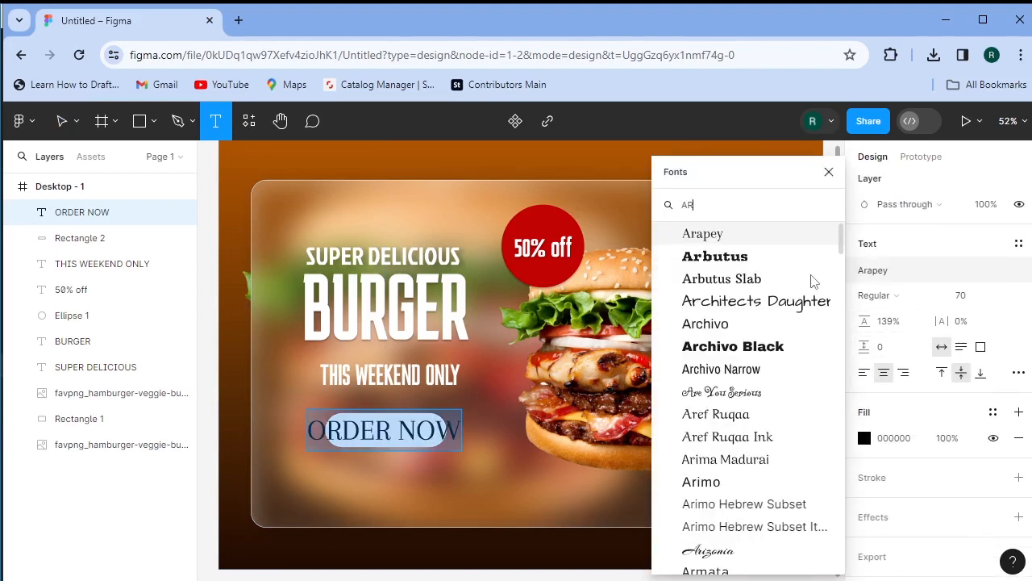
type("E")
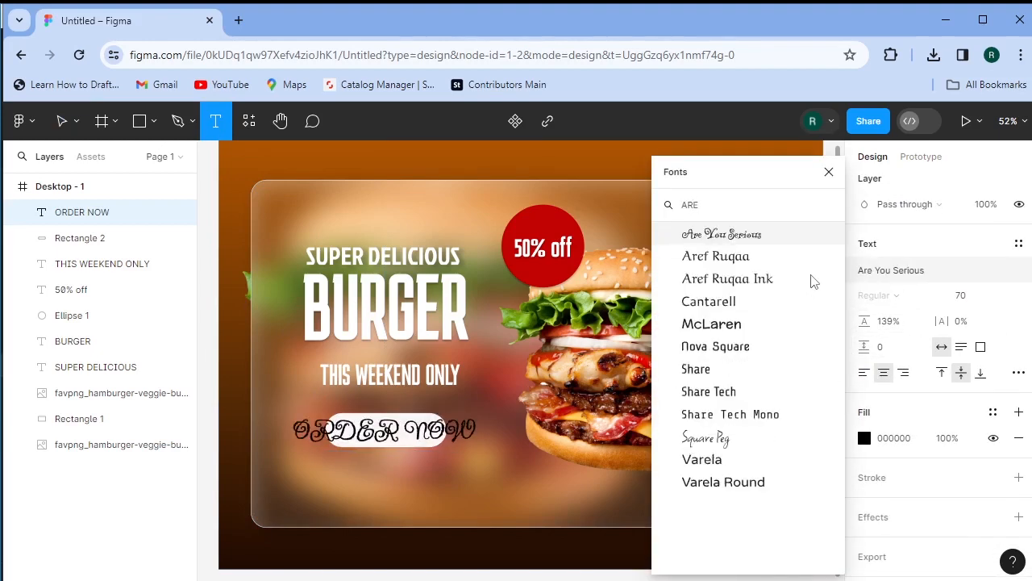
key("BackSpace")
left_click(813, 307)
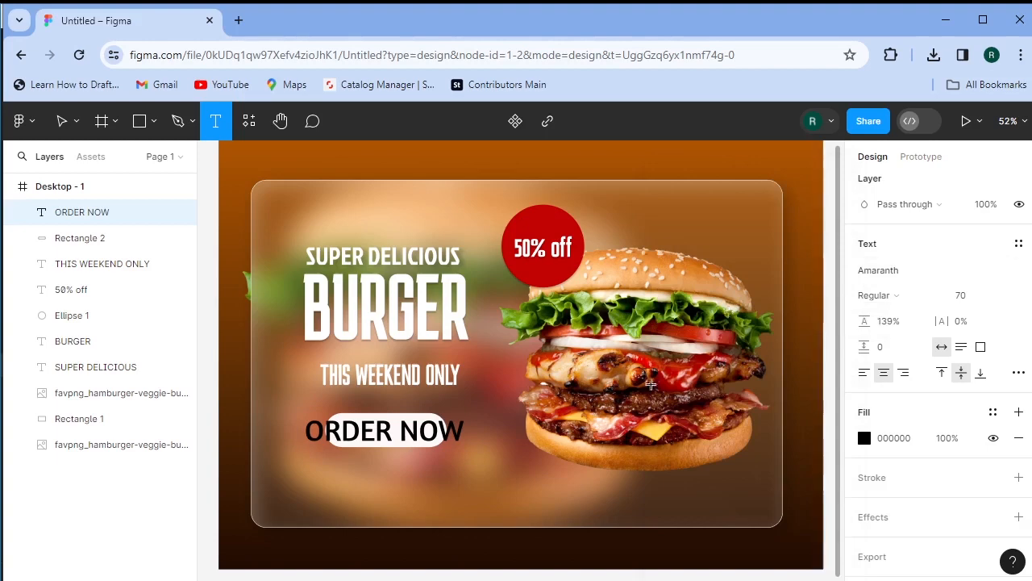
Step: Reduce the font size of the ORDER NOW text to 37 so it fits inside the button
left_click(968, 295)
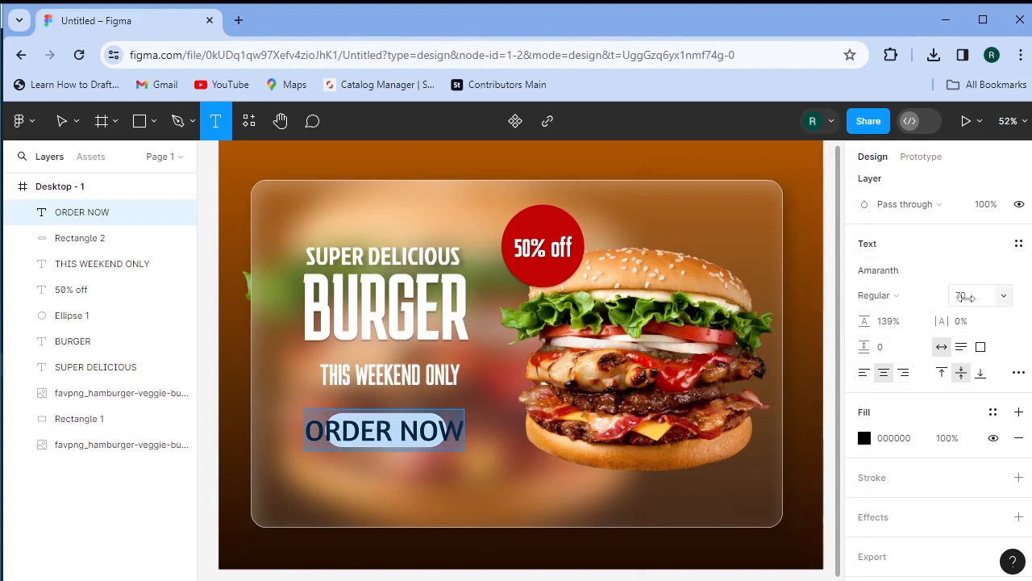
key("Down")
key("Down")
key("Down")
key("Down")
key("Down")
key("Down")
key("Down")
key("Down")
key("Down")
key("Down")
key("Down")
key("Down")
key("Down")
key("Down")
key("Down")
key("Down")
key("Down")
key("Down")
key("Down")
key("Down")
key("Down")
key("Down")
key("Down")
key("Down")
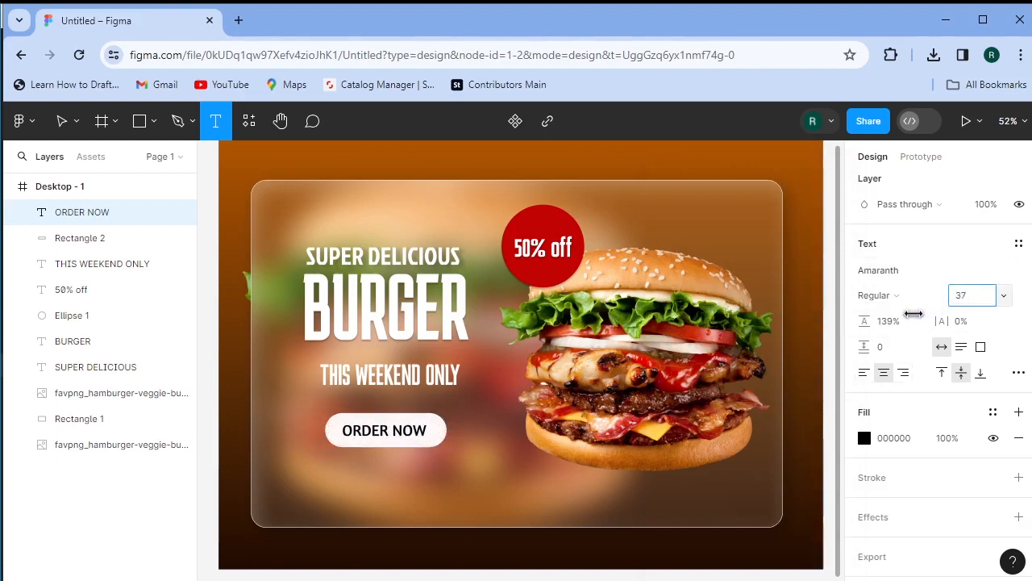
key("Up")
key("Up")
key("Up")
key("Up")
key("Down")
key("Down")
key("Down")
key("Down")
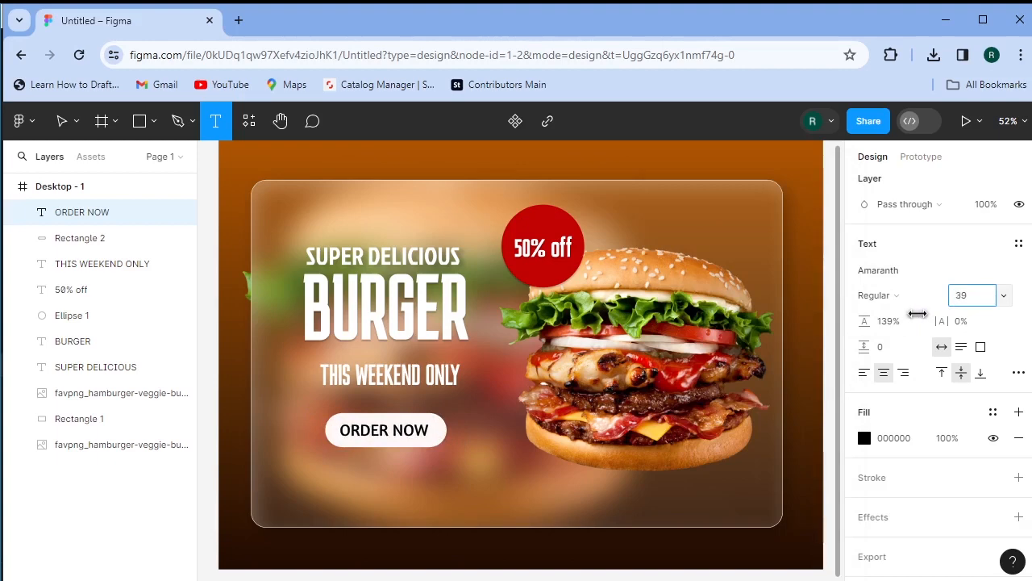
key("Return")
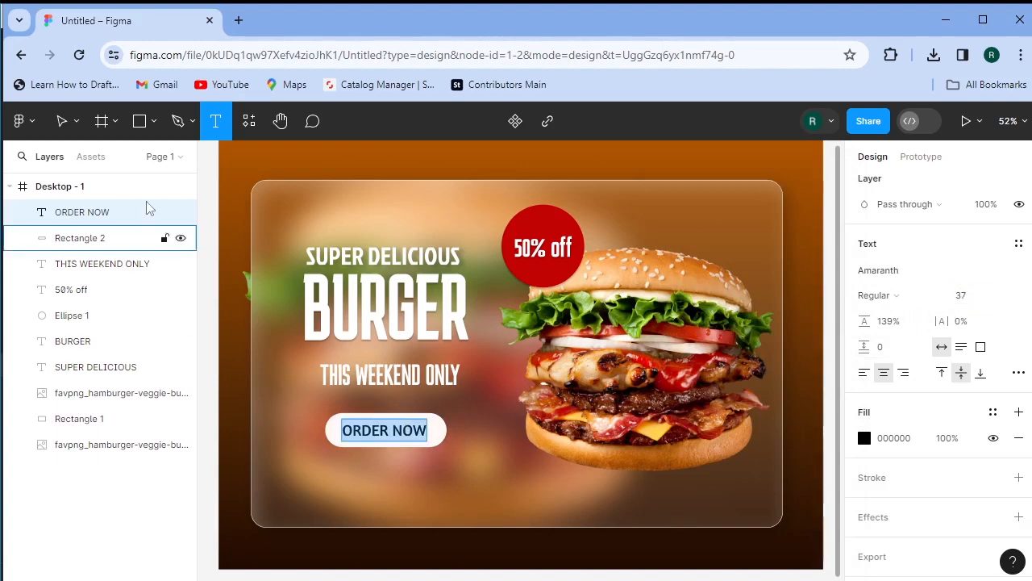
Step: Select the ORDER NOW text together with its rounded rectangle and shift both slightly up and left
left_click(67, 129)
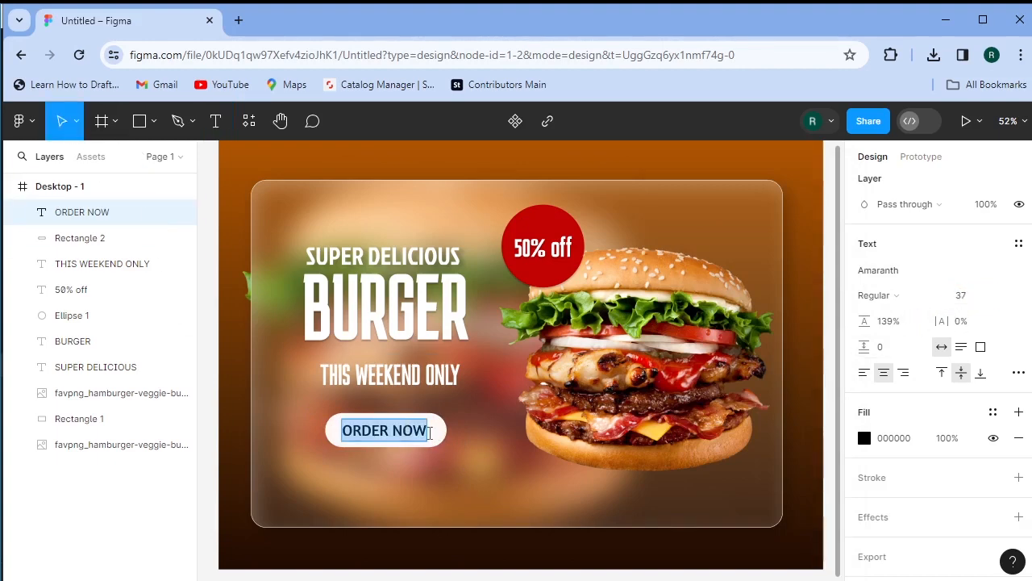
key("Escape")
left_click(439, 437, "shift")
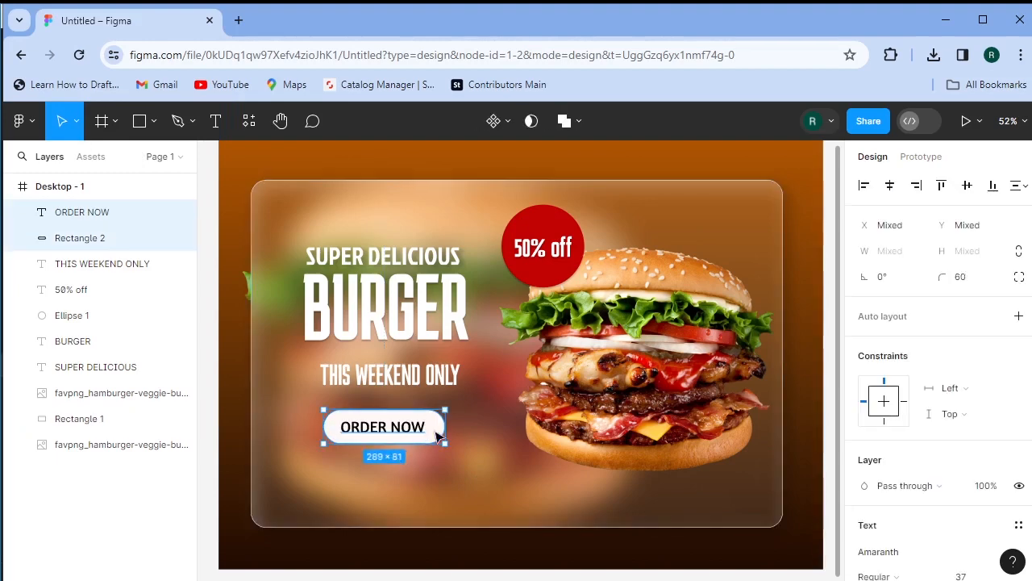
left_click(496, 472)
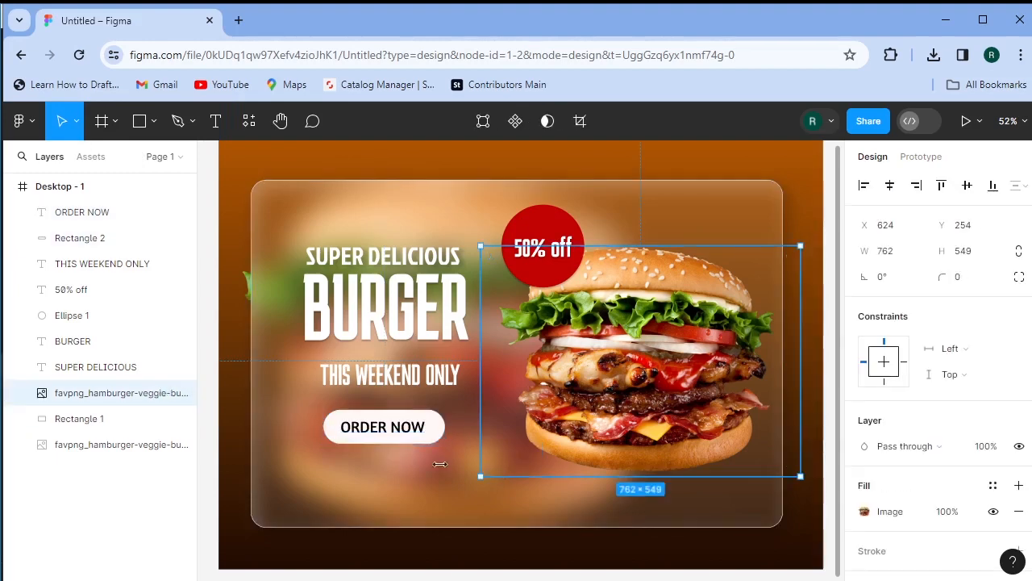
Step: Add a drop shadow to the ORDER NOW text with X 2, Y 6 and a blur of 6.3
left_click(407, 435)
scroll(885, 455, "down", 5)
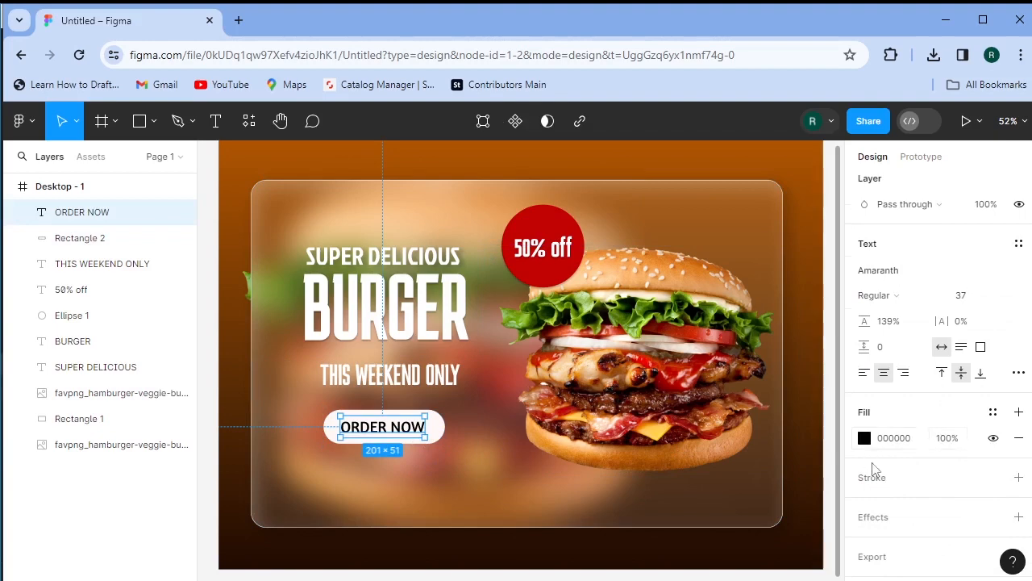
scroll(874, 468, "down", 1)
left_click(876, 487)
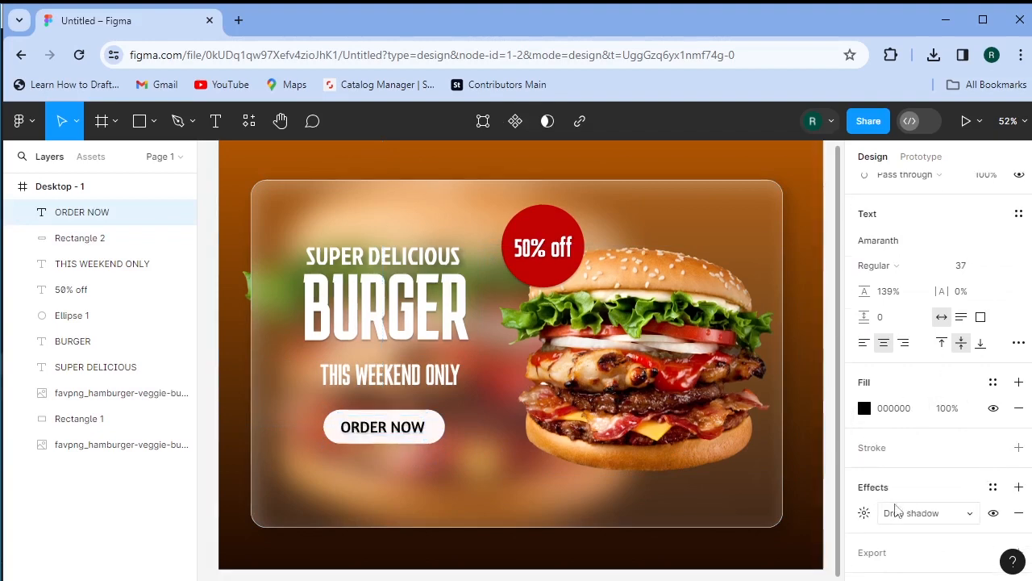
left_click(865, 514)
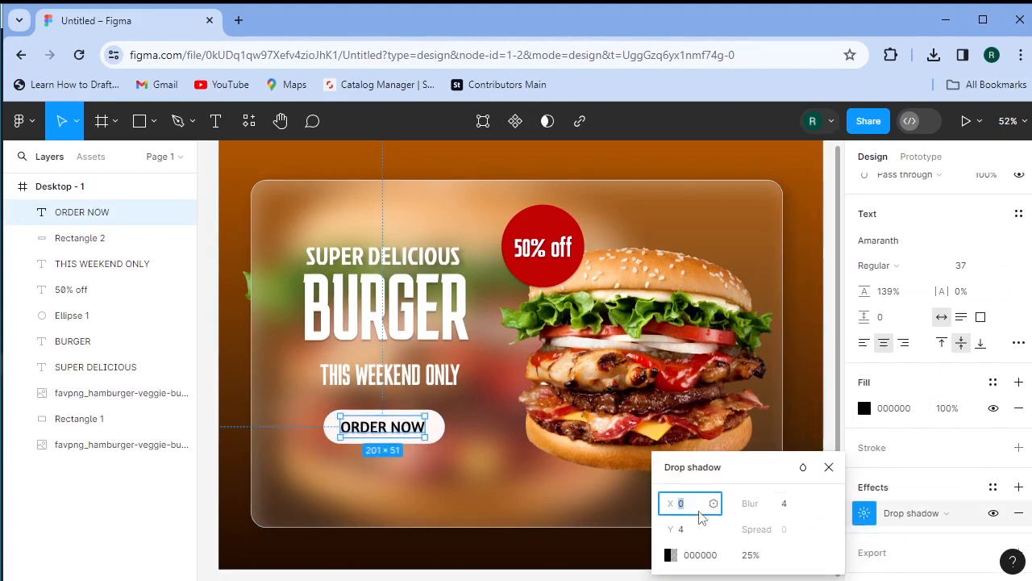
left_click_drag(679, 504, 686, 533)
left_click_drag(750, 503, 810, 503)
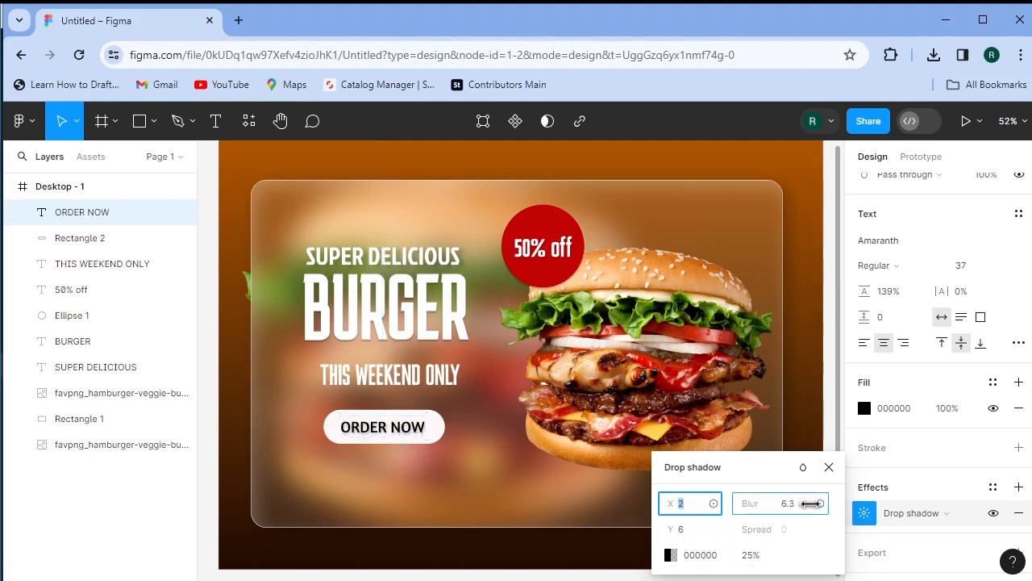
left_click(829, 467)
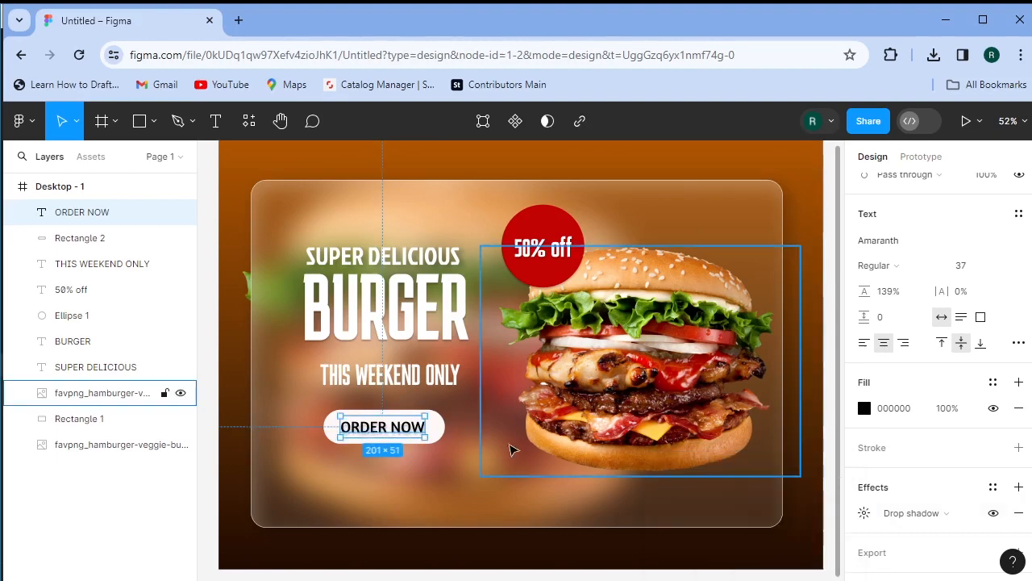
Step: Add a drop shadow to the button's rounded rectangle with X 10, Y 16, blur 21.9 and spread -2, and deselect it
left_click(440, 427)
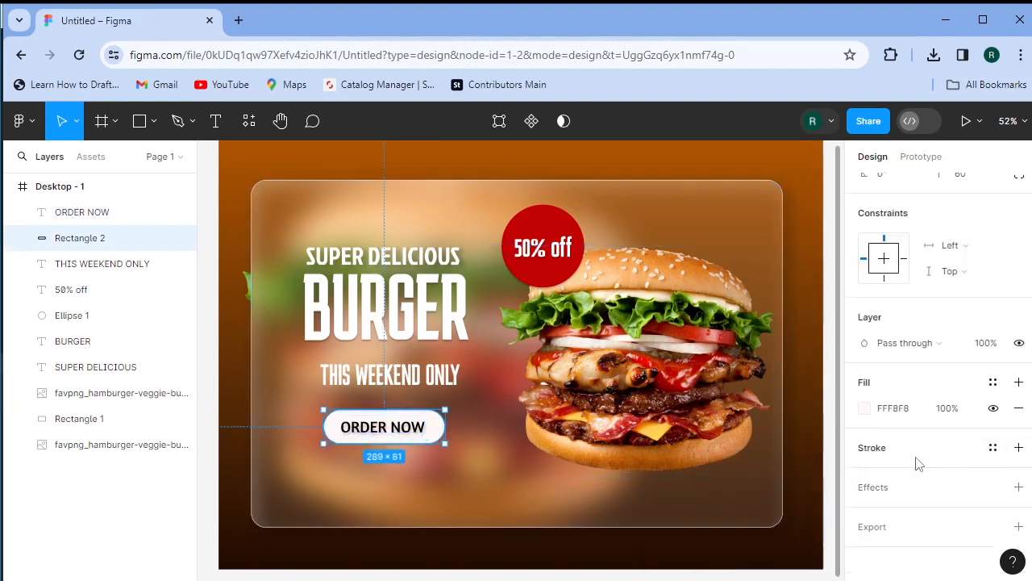
left_click(864, 492)
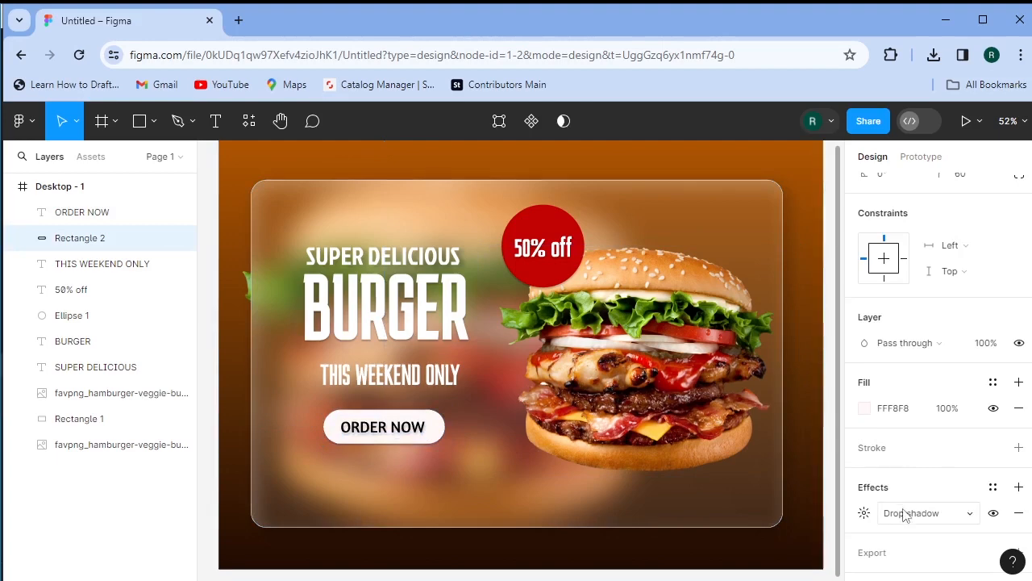
left_click(864, 513)
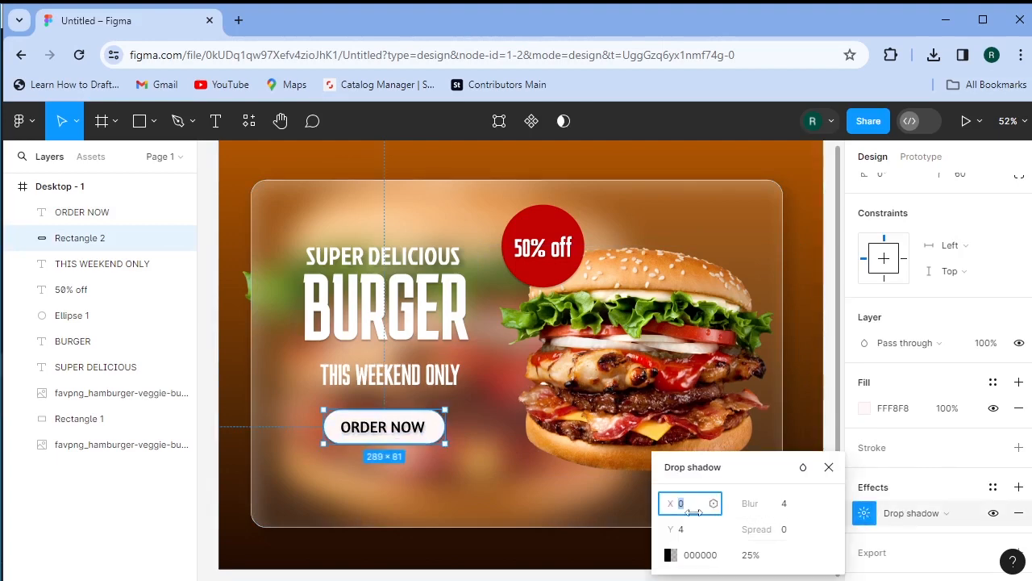
left_click_drag(675, 508, 688, 529)
left_click_drag(750, 529, 898, 504)
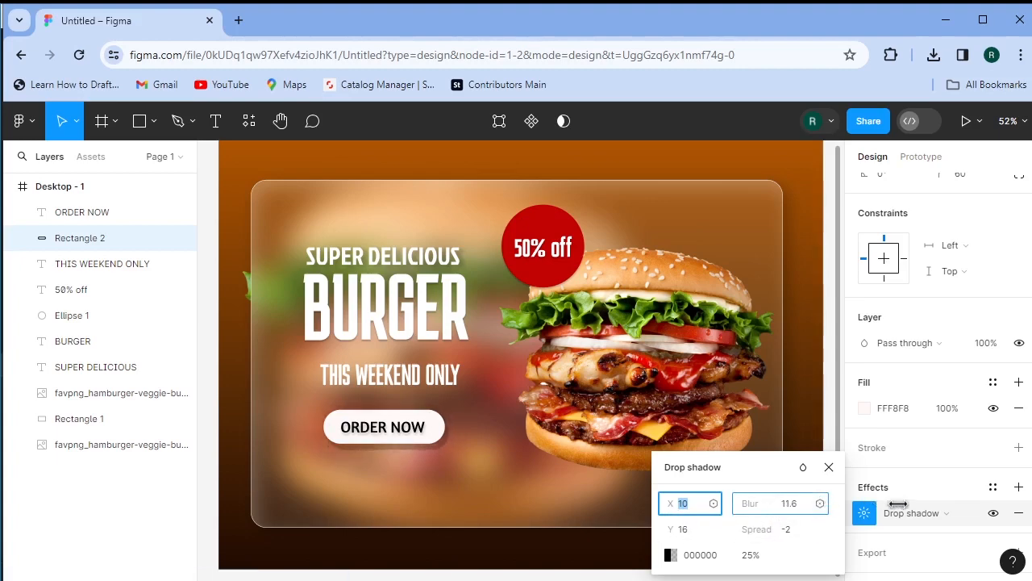
left_click_drag(777, 503, 797, 504)
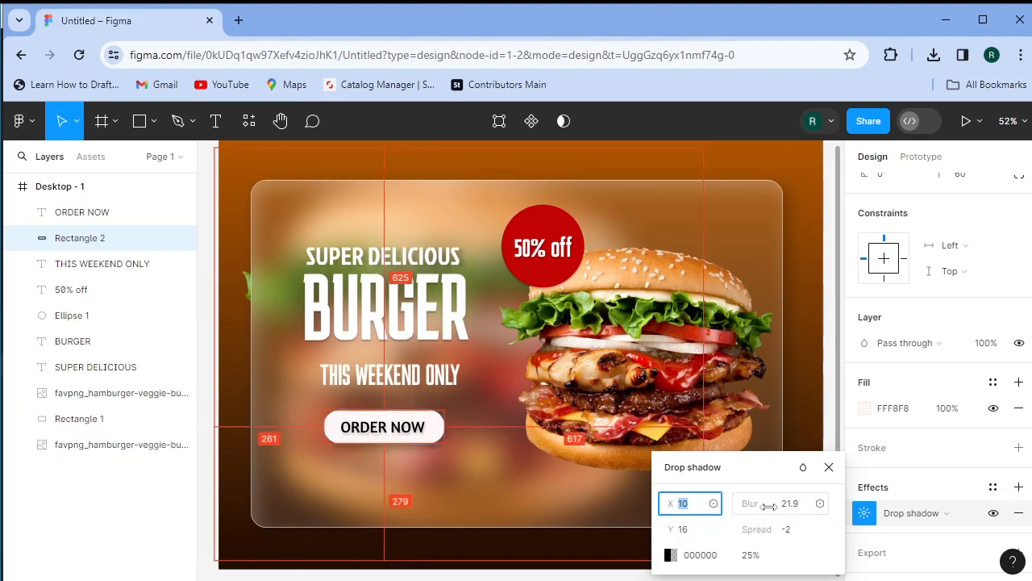
left_click(829, 468)
left_click(829, 468)
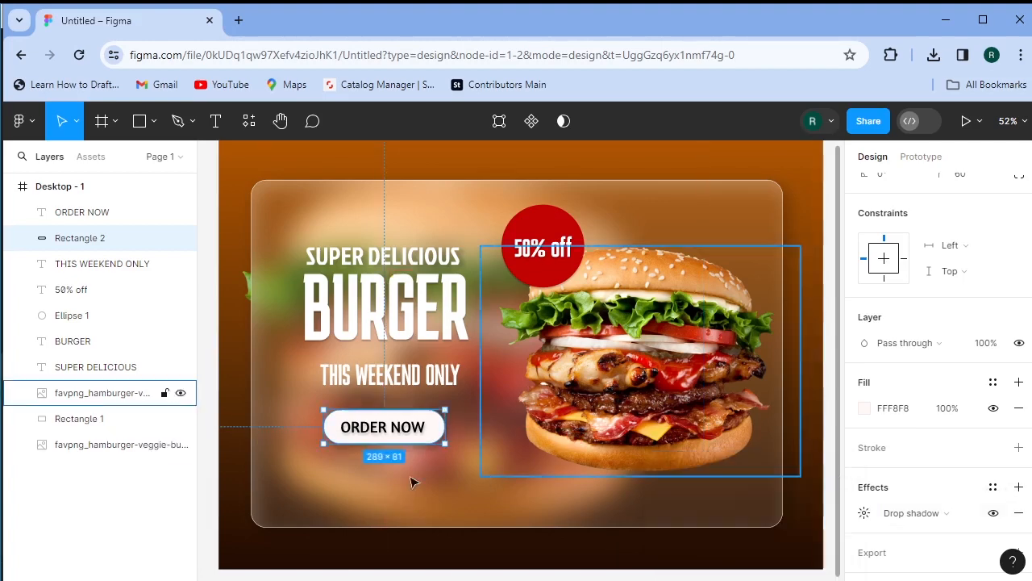
left_click(207, 494)
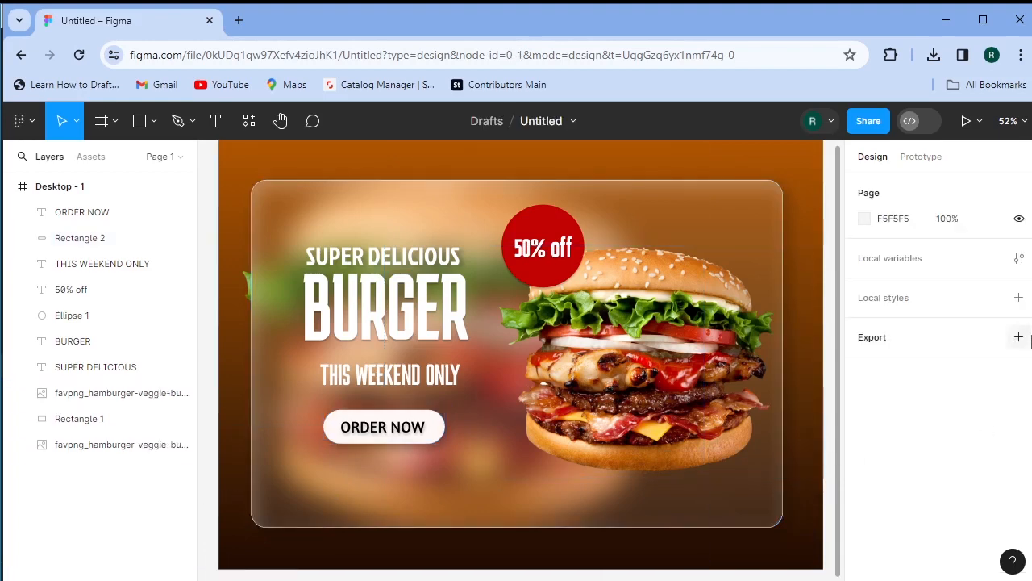
Step: Place the favpng_fire-clip-art image at about 699 × 592 and rotate it to about -82.9° in the frame's upper-left corner
left_click(153, 120)
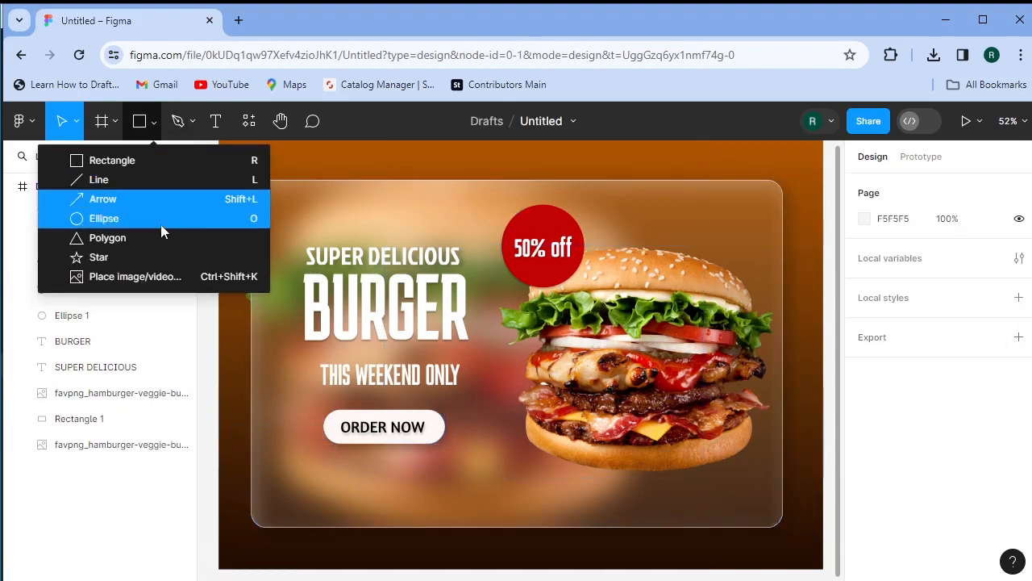
left_click(153, 278)
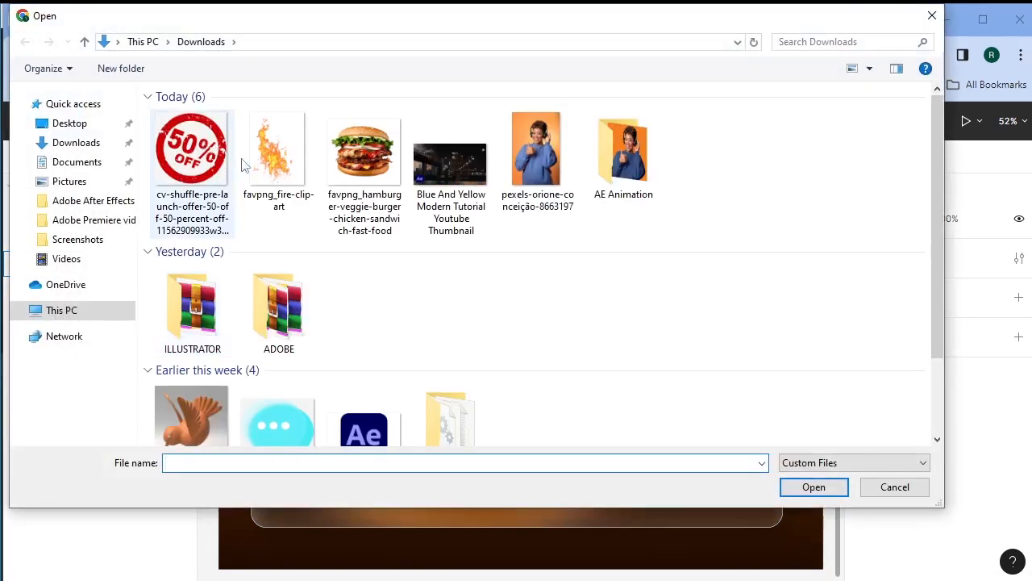
left_click(275, 154)
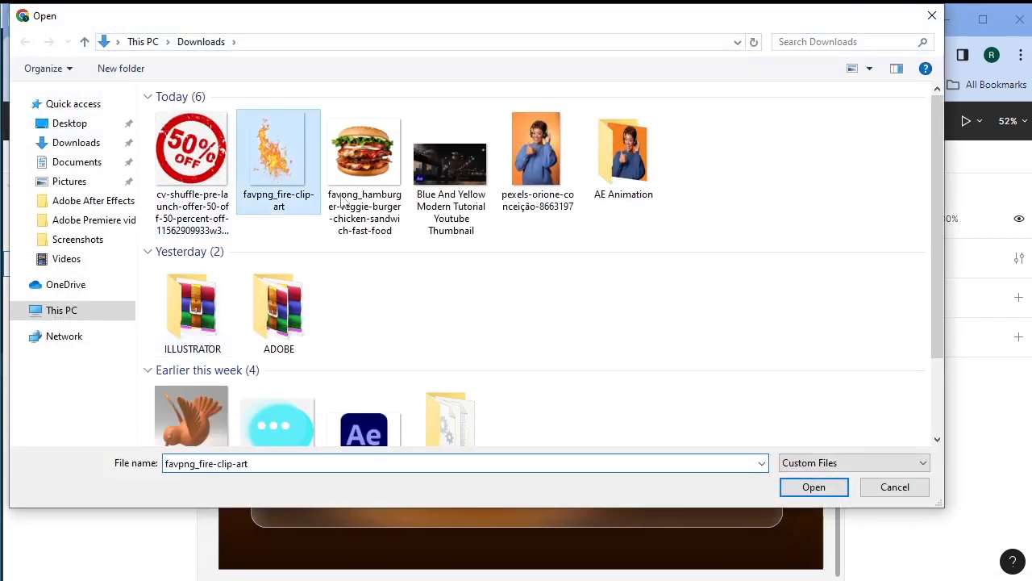
left_click(814, 487)
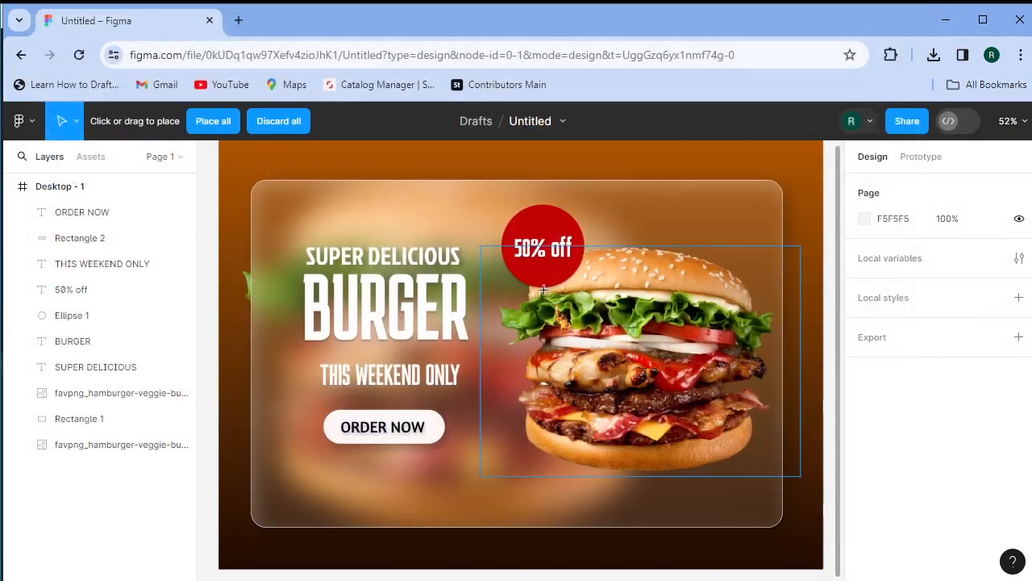
left_click_drag(255, 178, 550, 426)
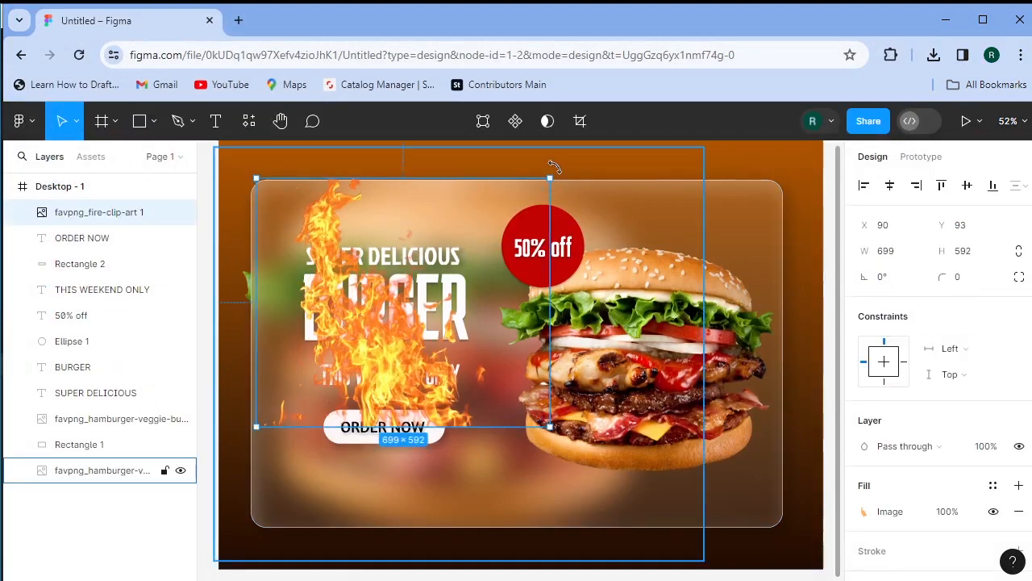
left_click_drag(555, 167, 570, 457)
left_click_drag(422, 207, 313, 201)
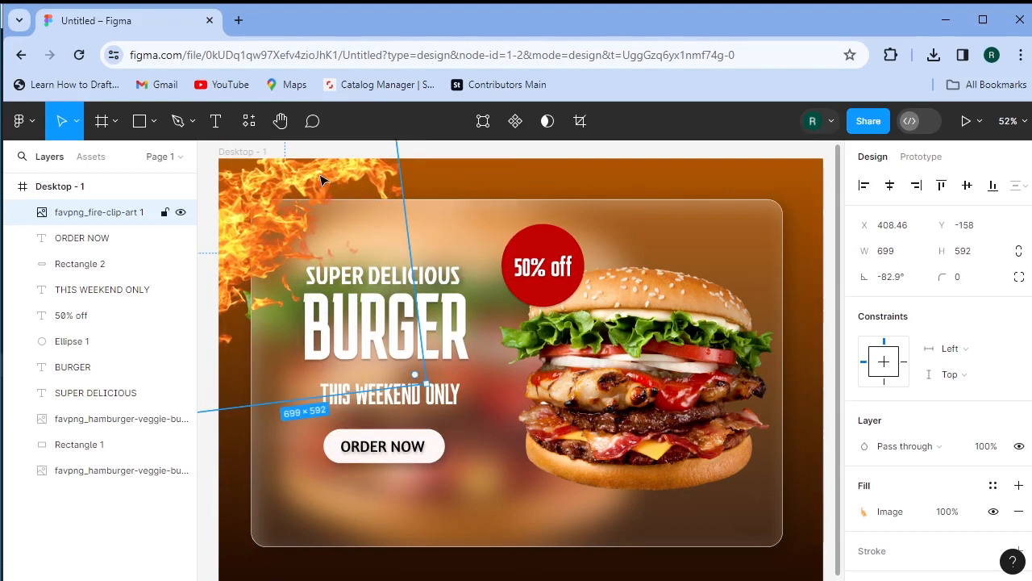
Step: Raise the saturation, temperature and shadows of the fire image's fill, keeping its scaling mode on Fill
scroll(957, 363, "down", 3)
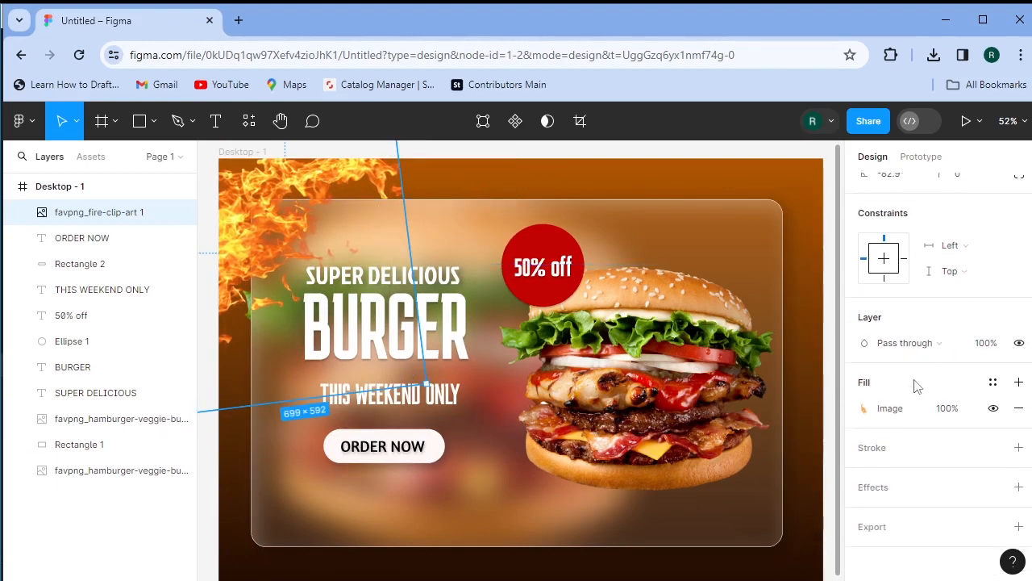
left_click(901, 410)
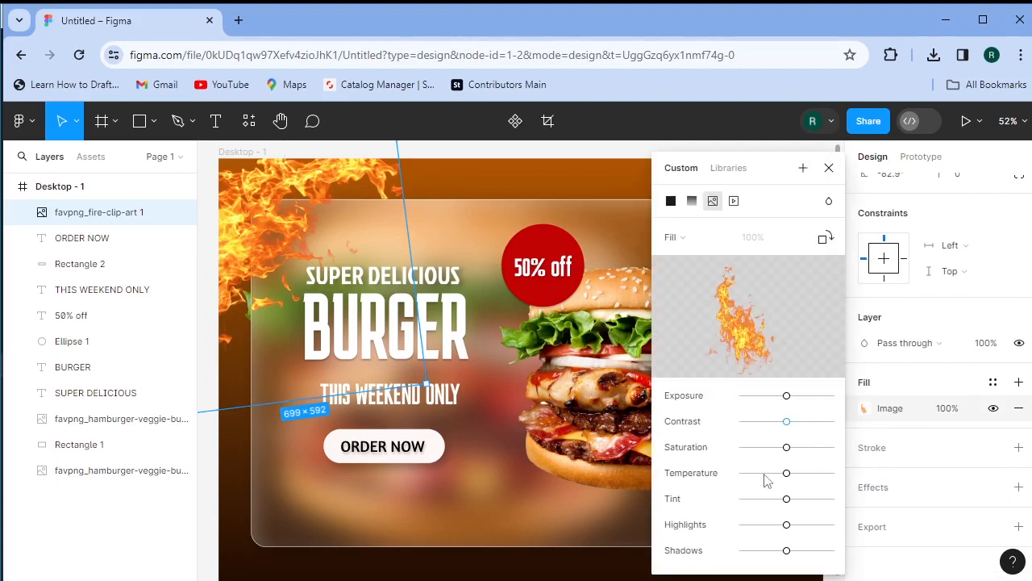
left_click_drag(787, 451, 821, 482)
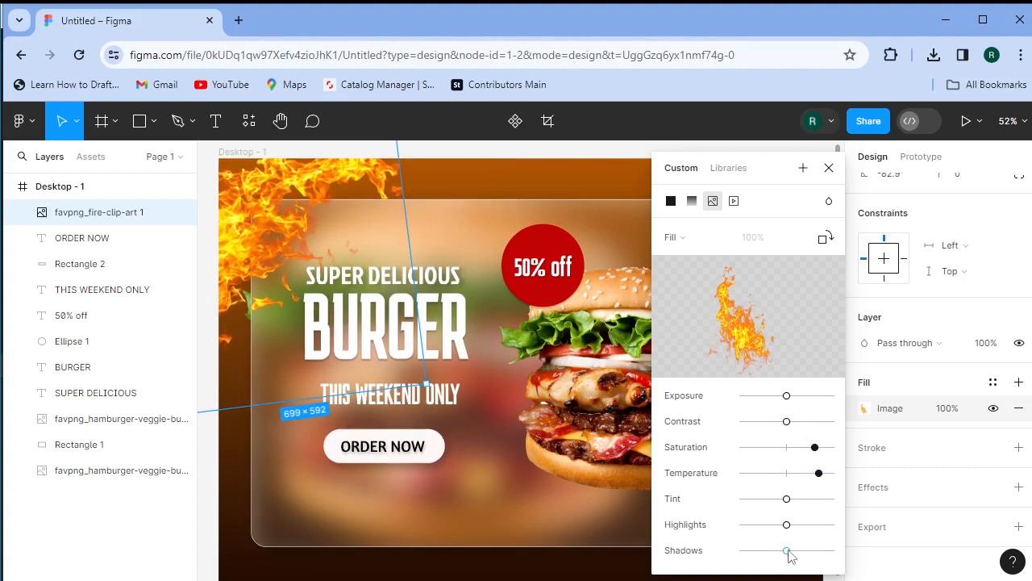
left_click_drag(790, 555, 830, 556)
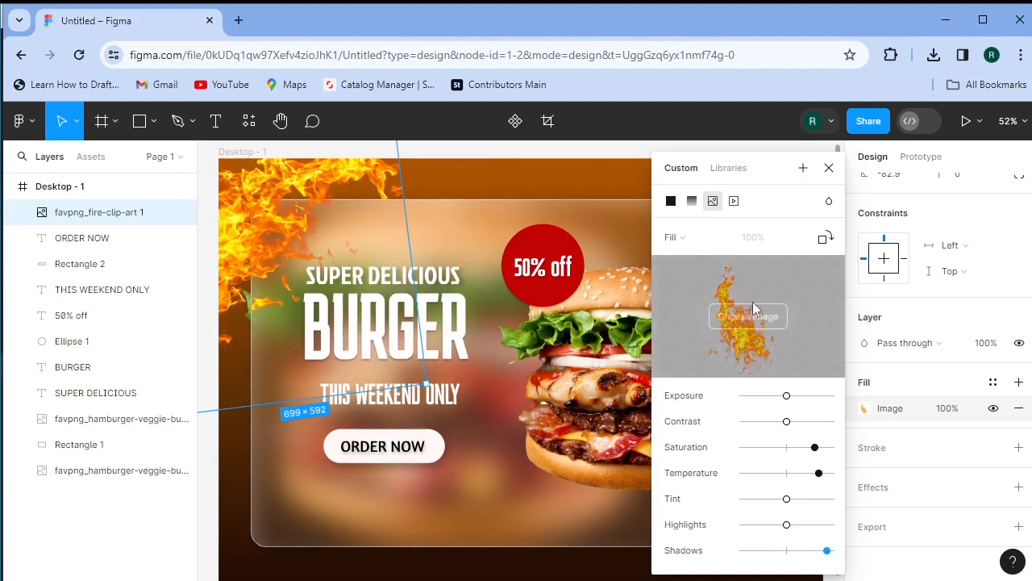
left_click(684, 237)
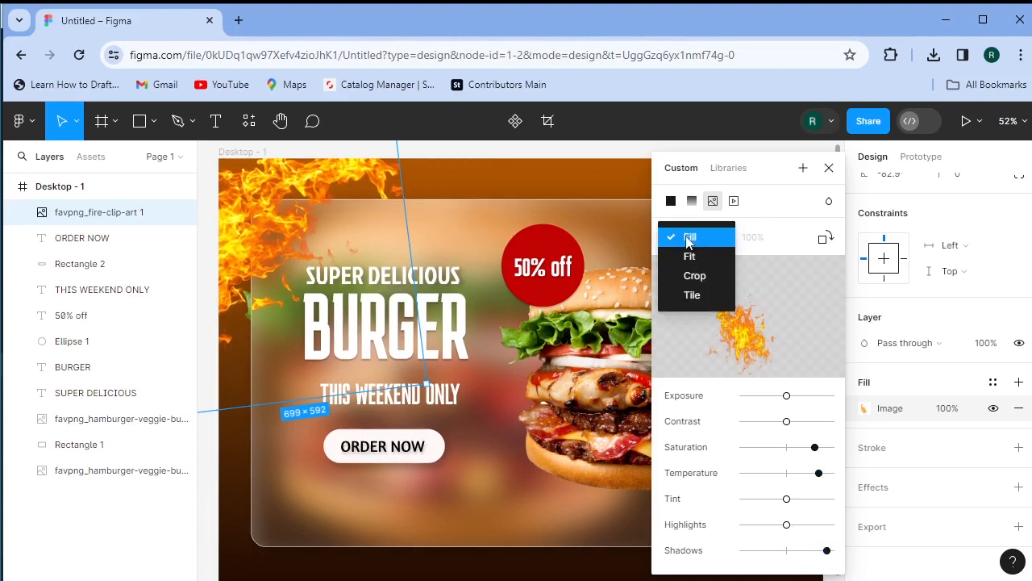
left_click(686, 236)
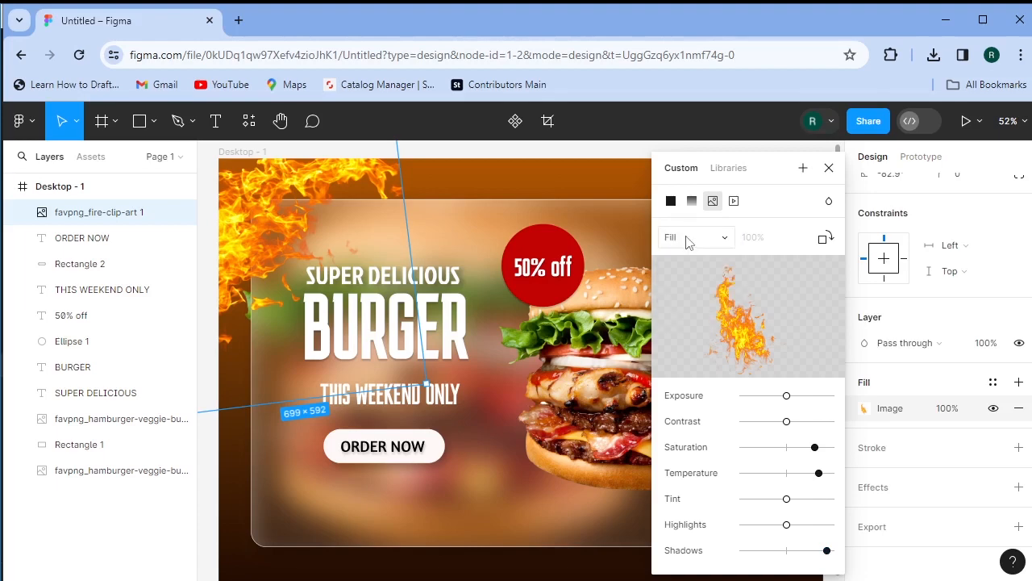
left_click(828, 167)
Step: Set the fire image's blend mode to Soft light and shift it slightly up and left into the frame's corner
left_click(894, 346)
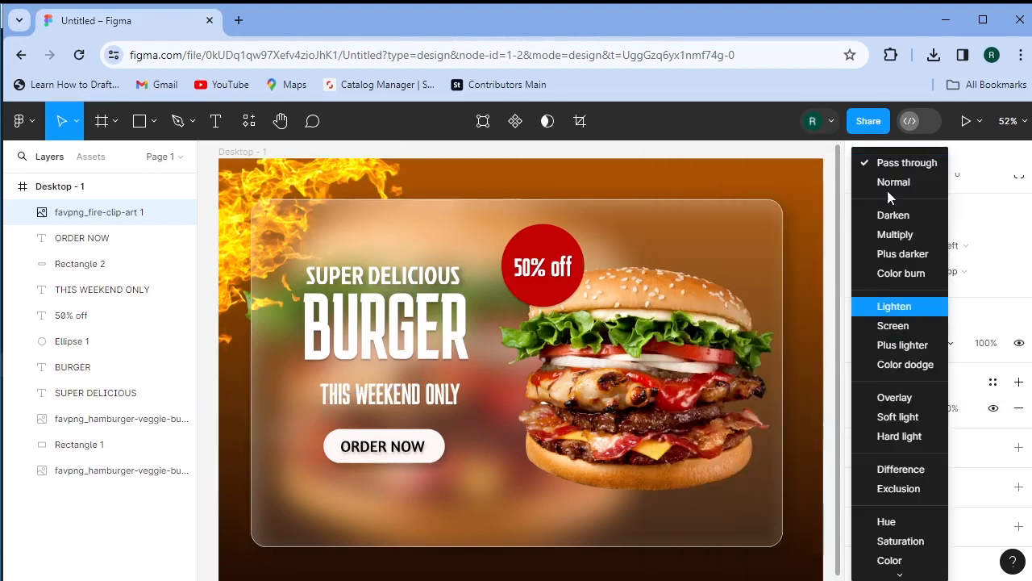
left_click(905, 424)
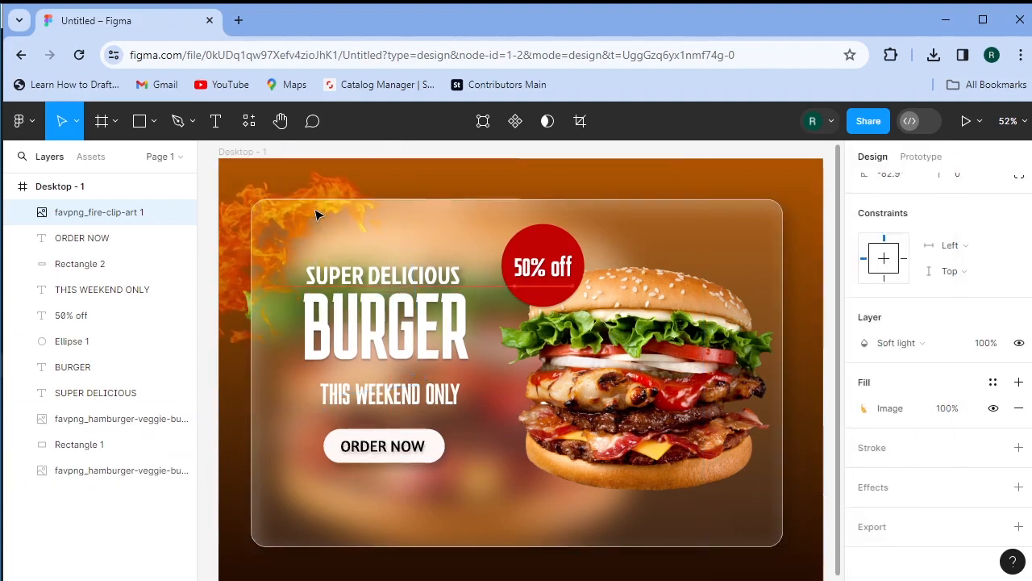
left_click_drag(316, 214, 293, 188)
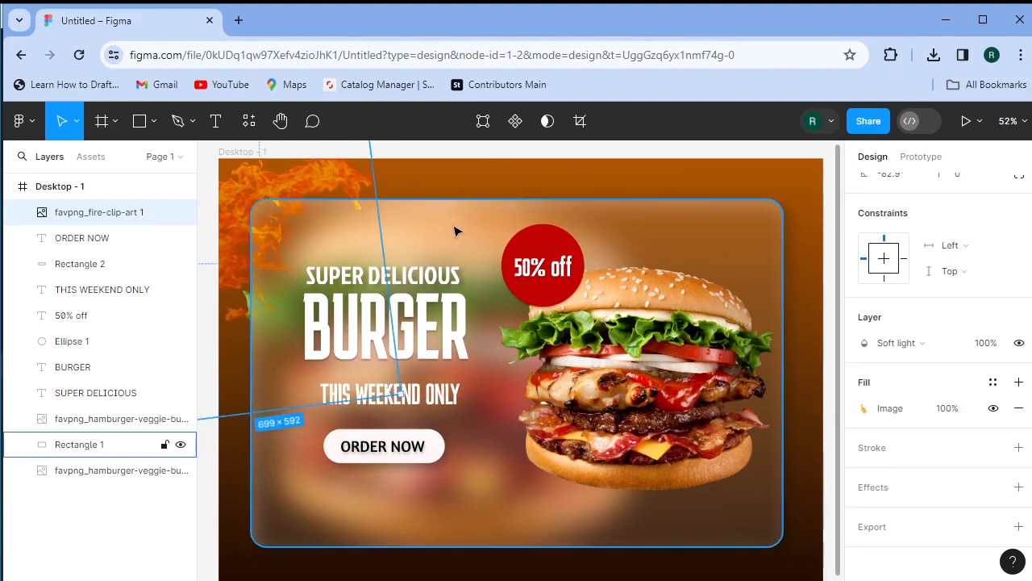
Step: Duplicate the fire image and rotate the copy into the frame's lower-right corner, layered behind the sharp burger image
key("ctrl+d")
left_click_drag(321, 189, 717, 289)
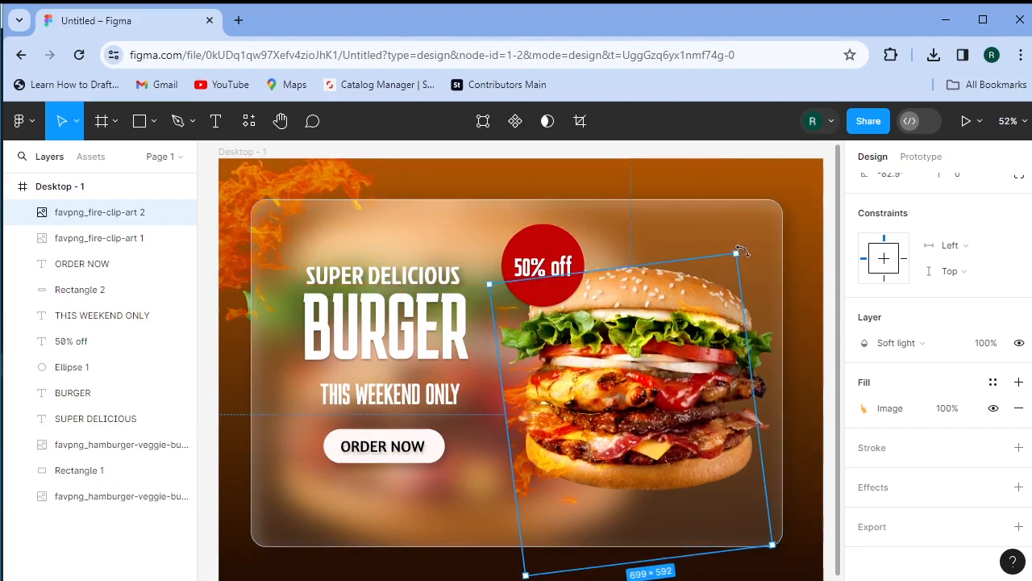
left_click_drag(744, 250, 580, 429)
left_click_drag(629, 482, 728, 485)
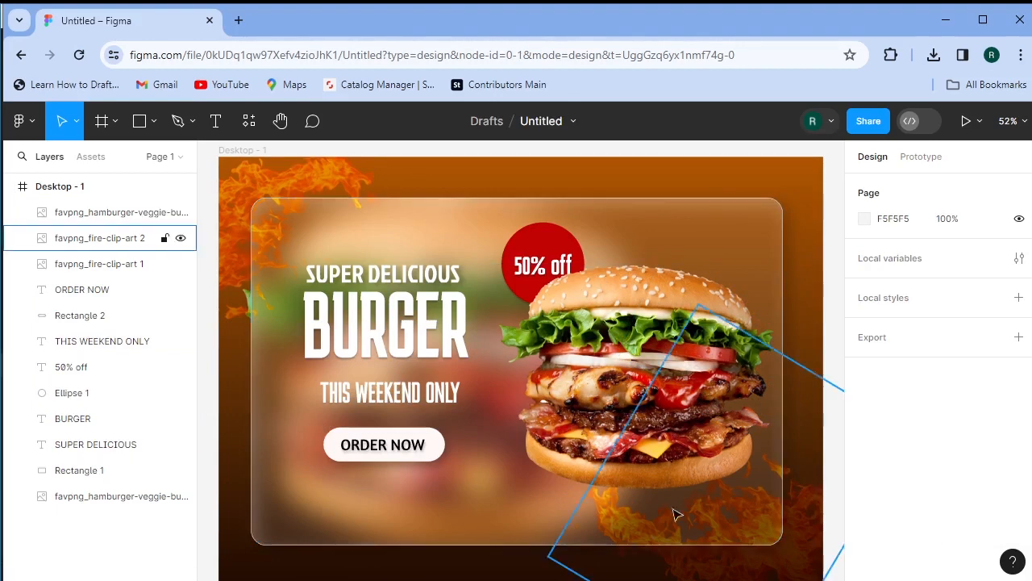
scroll(834, 511, "down", 1)
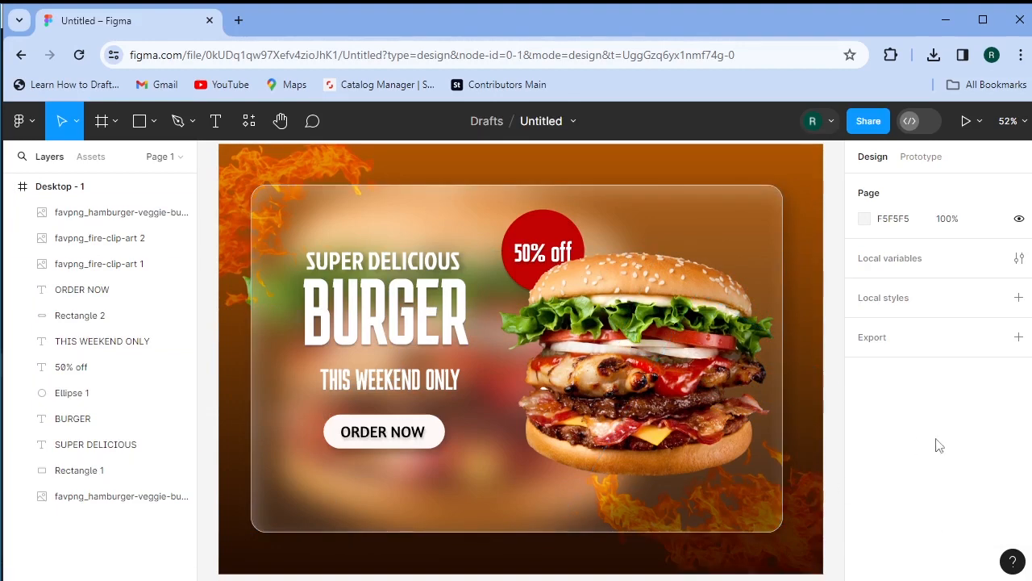